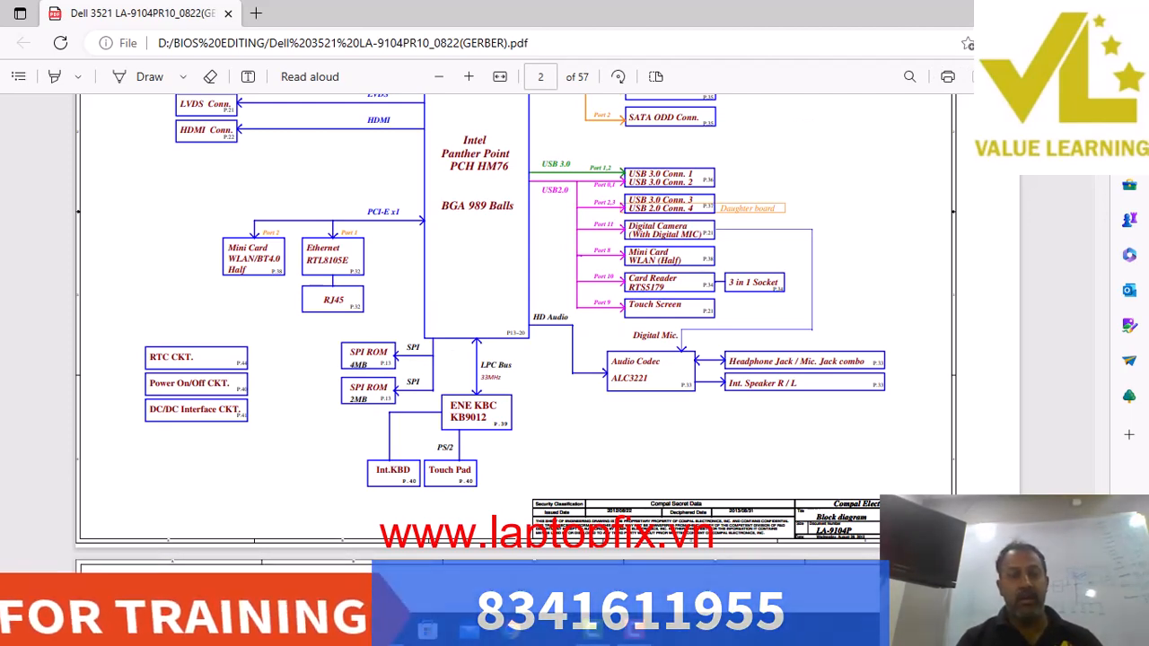
Switch to the BIOS EDITING folder and check the inspiron 3521_kbc_work and inspiron 3521_bios_work files.
{"action": "left_click", "coordinate": [1053, 12]}
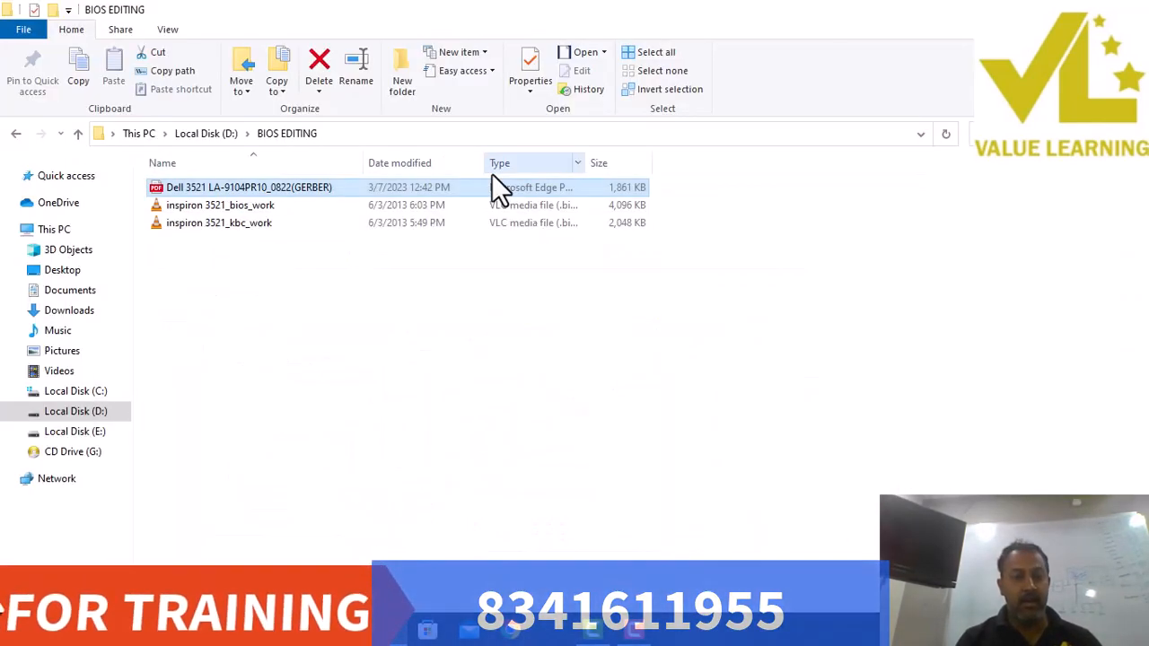
{"action": "left_click", "coordinate": [251, 225]}
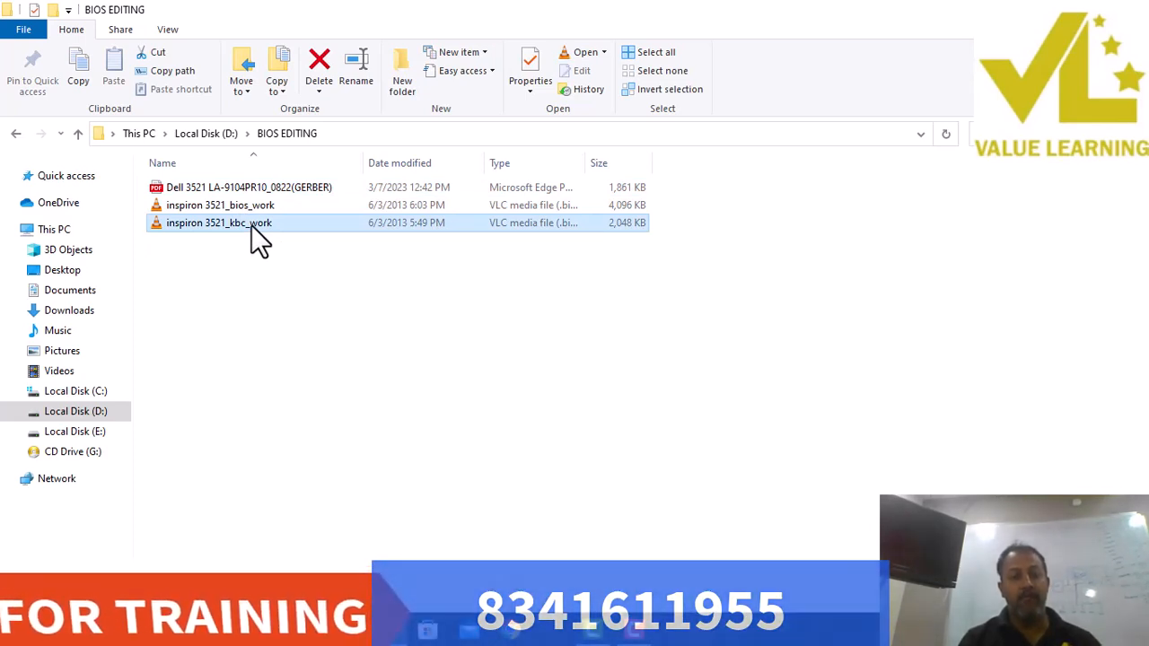
{"action": "left_click", "coordinate": [247, 204]}
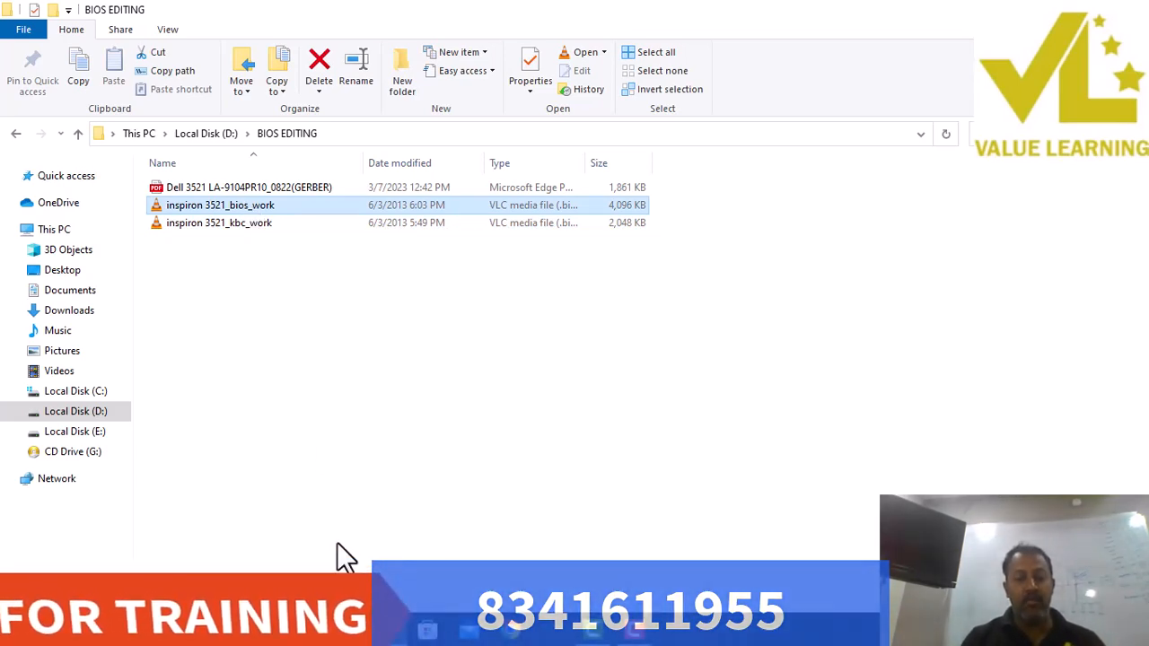
{"action": "left_click", "coordinate": [427, 631]}
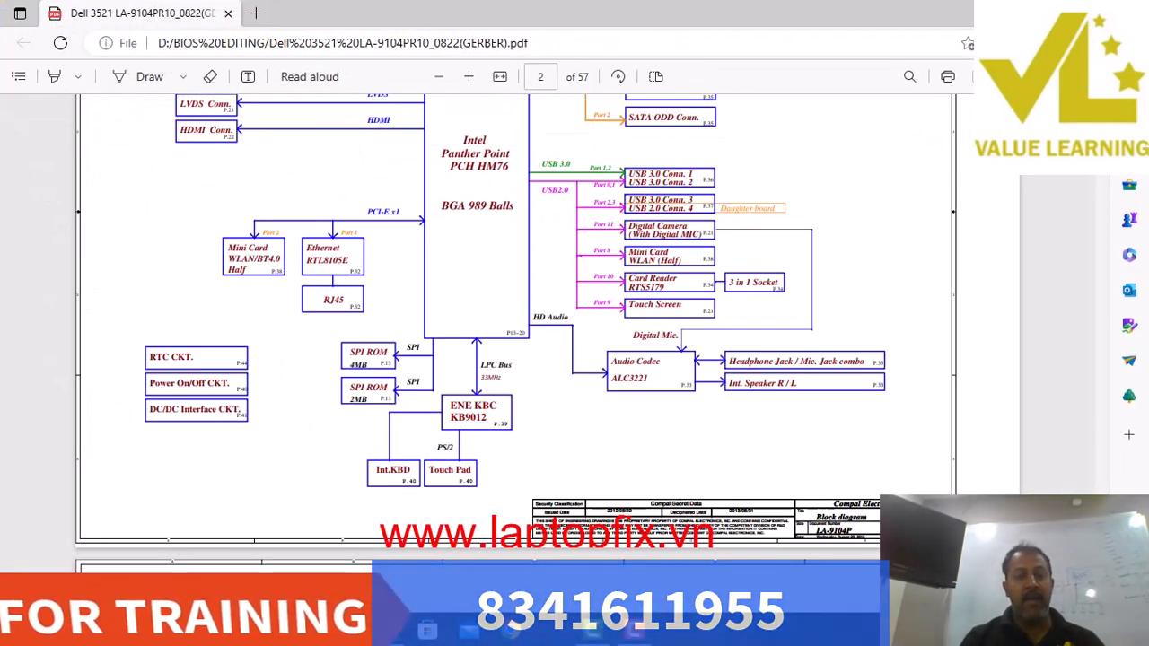
{"action": "left_click", "coordinate": [257, 15]}
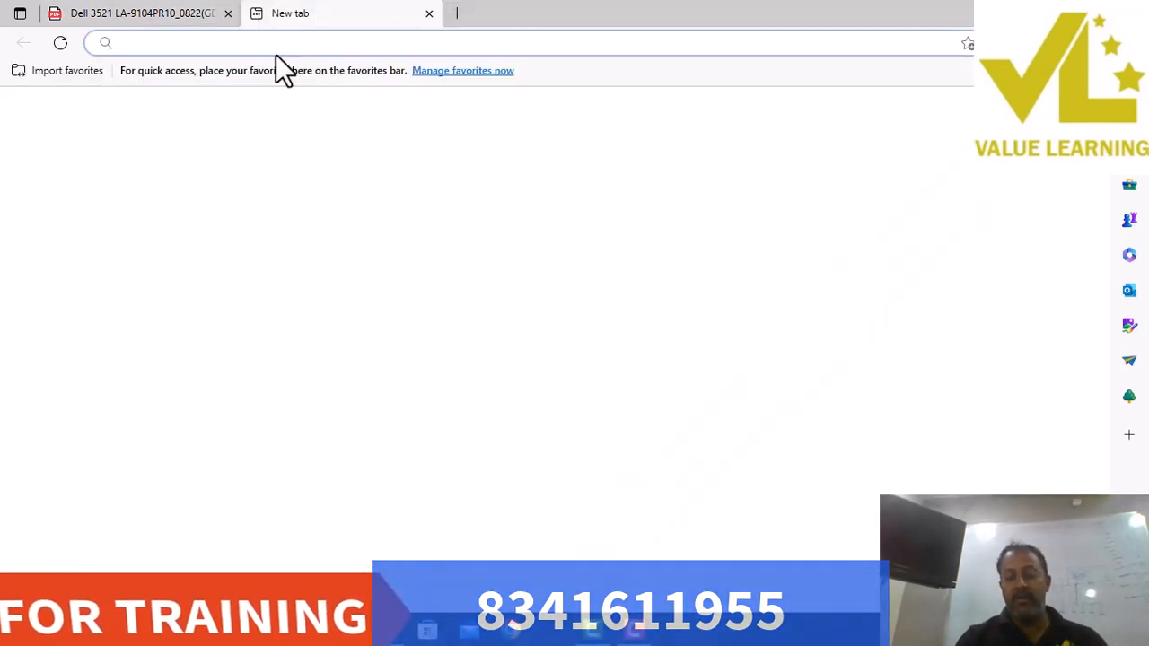
{"action": "type", "text": "www.google.com"}
{"action": "key", "text": "Return"}
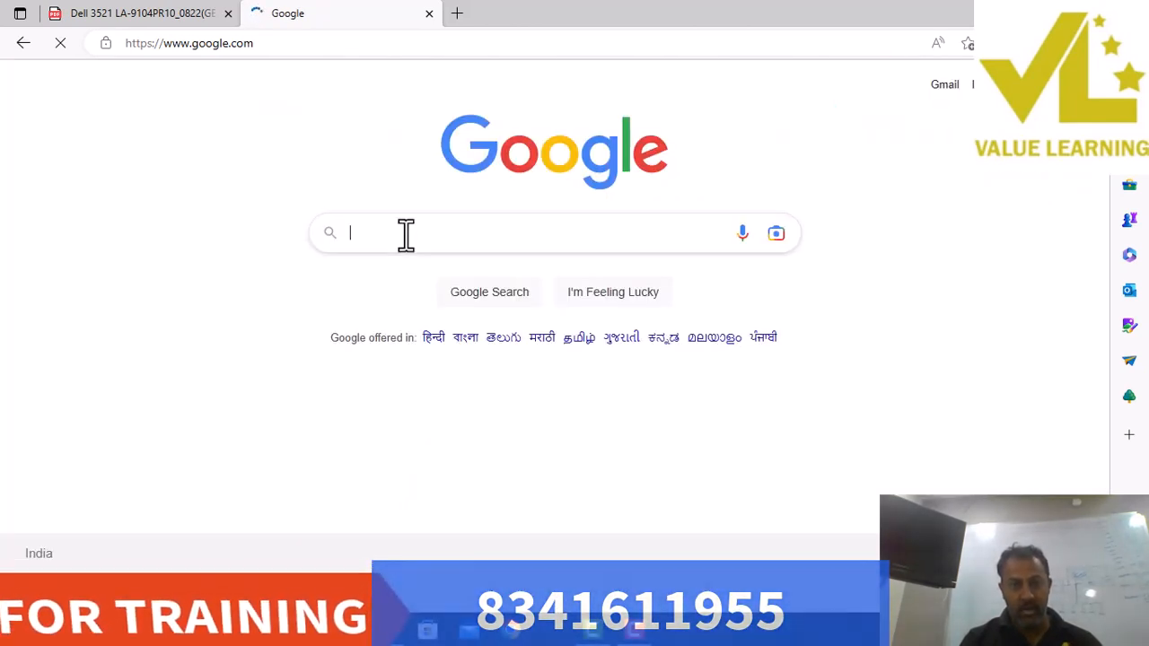
Search Google for "dell 3521 laptop drivers" and open Dell's Inspiron 3521 Drivers & Downloads support page.
{"action": "left_click", "coordinate": [405, 233]}
{"action": "type", "text": "dell "}
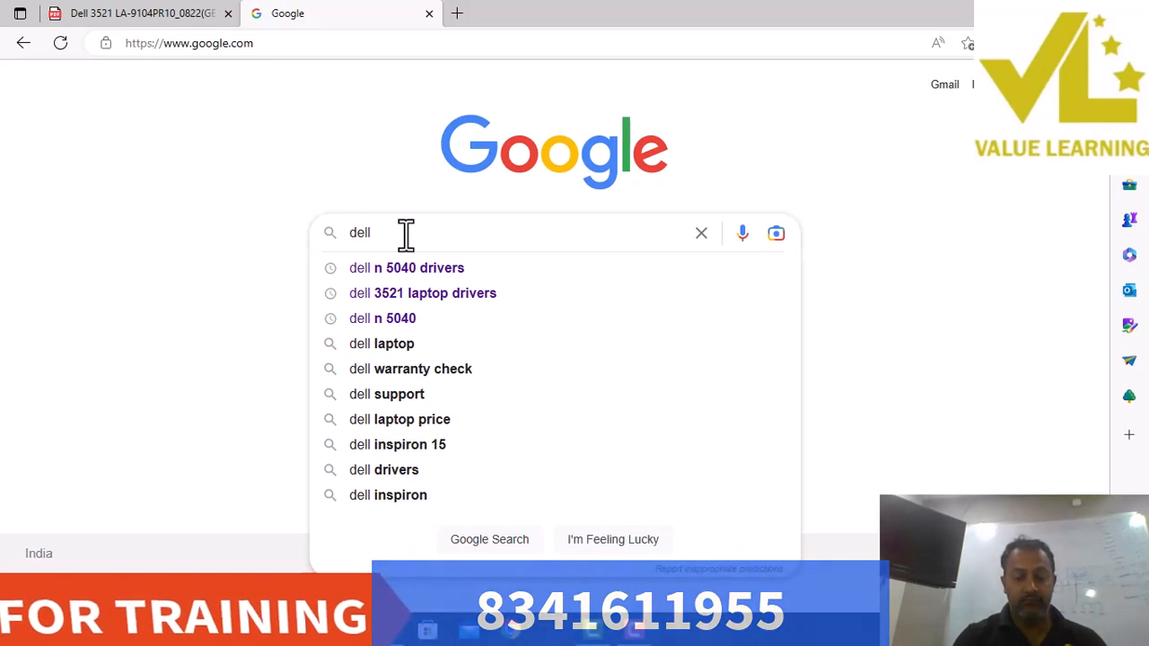
{"action": "type", "text": "3521"}
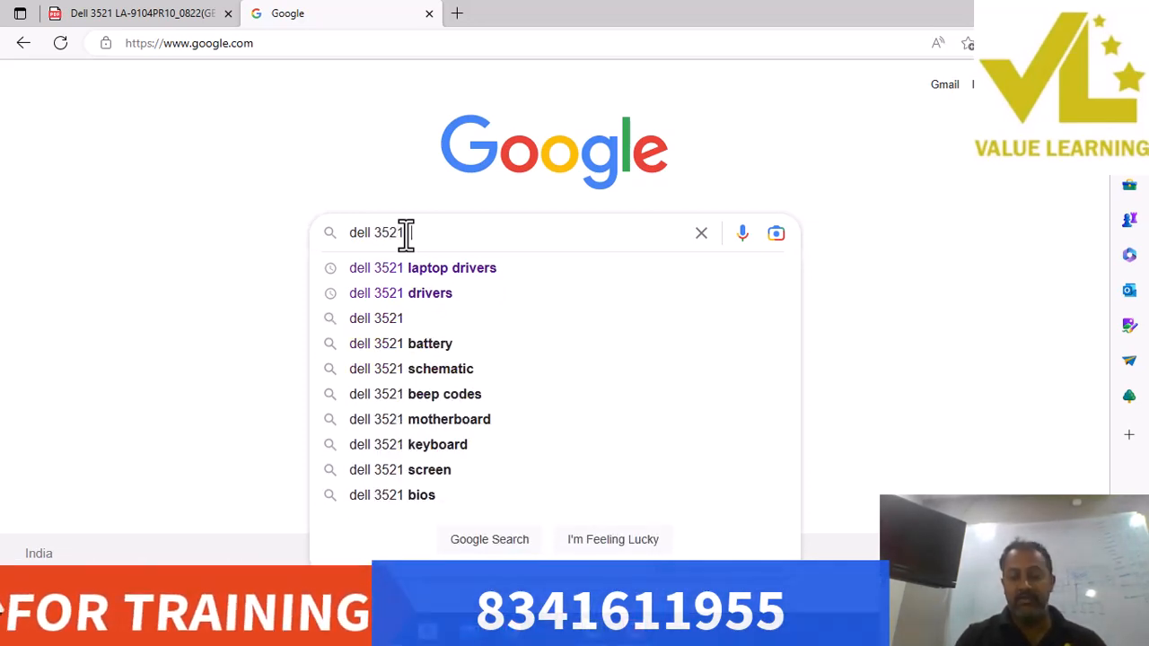
{"action": "key", "text": "Down"}
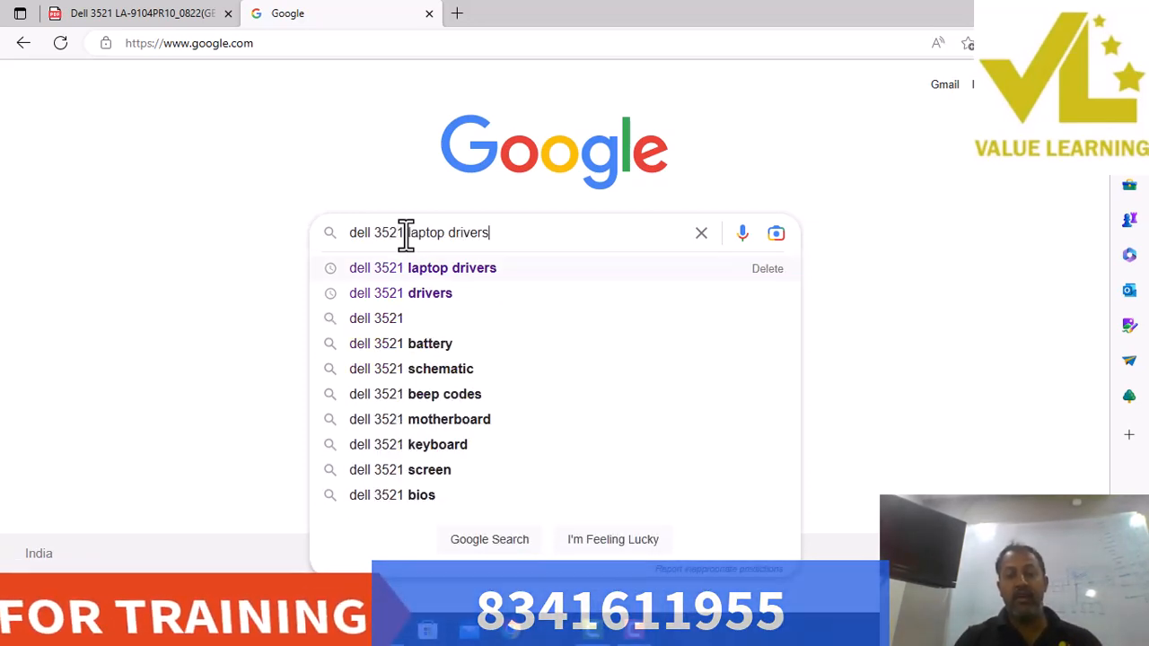
{"action": "key", "text": "Return"}
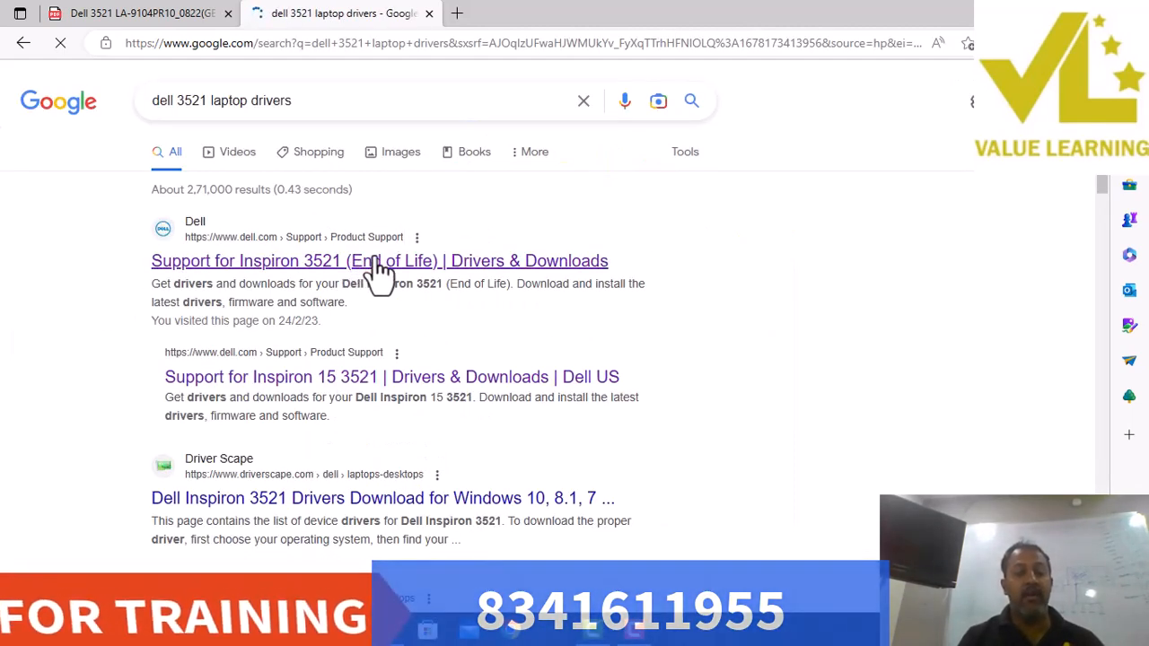
{"action": "left_click", "coordinate": [379, 261]}
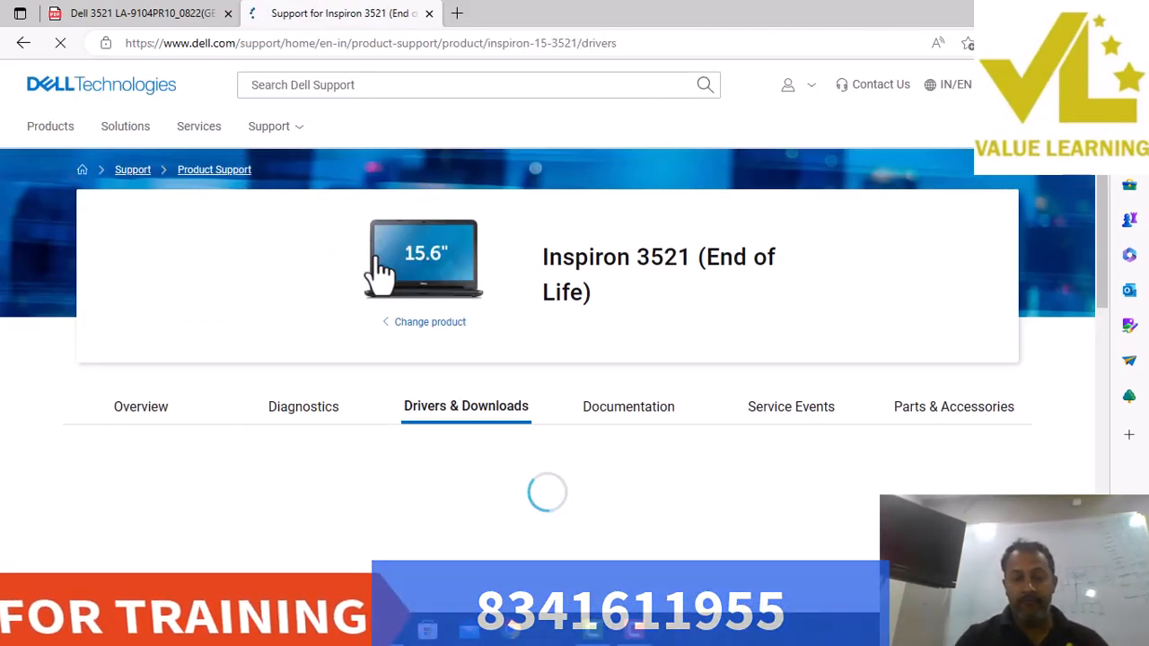
Expand the manual driver search for the Inspiron 3521 on the support page.
{"action": "scroll", "coordinate": [850, 322], "scroll_direction": "down", "scroll_amount": 1}
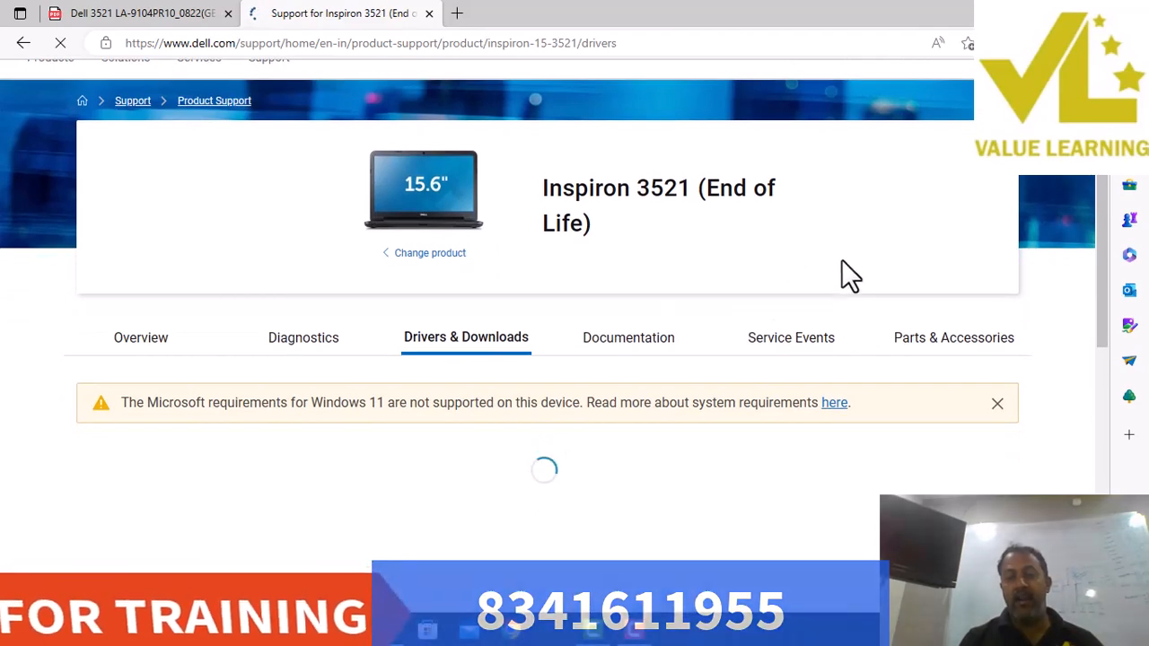
{"action": "scroll", "coordinate": [834, 248], "scroll_direction": "down", "scroll_amount": 3}
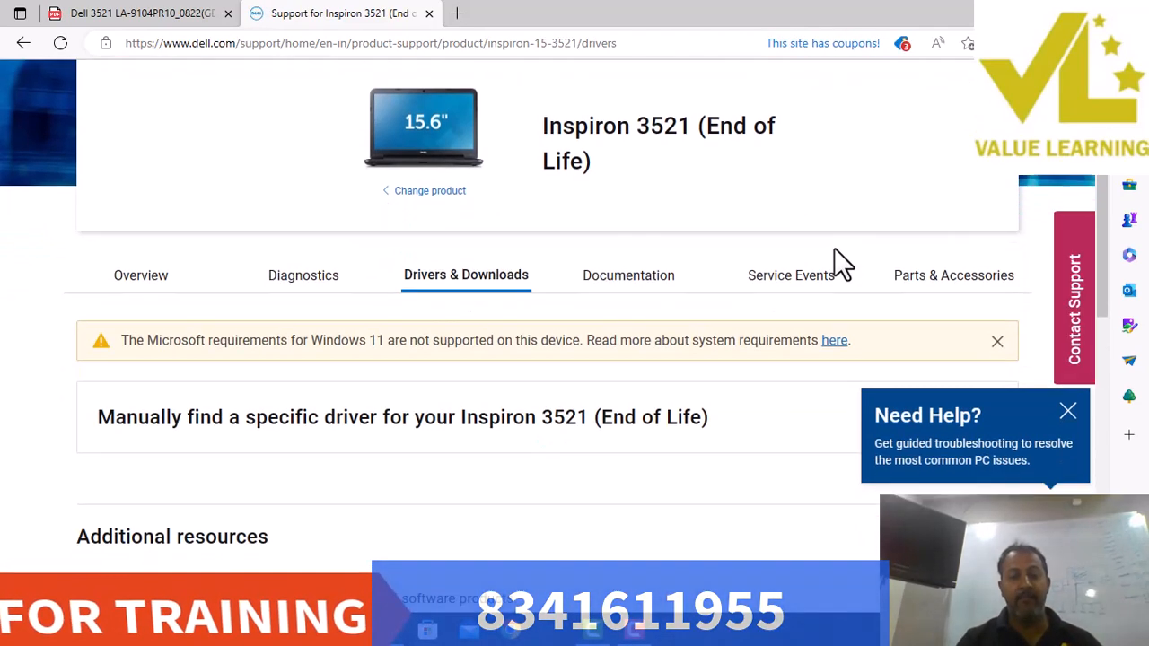
{"action": "scroll", "coordinate": [834, 250], "scroll_direction": "down", "scroll_amount": 1}
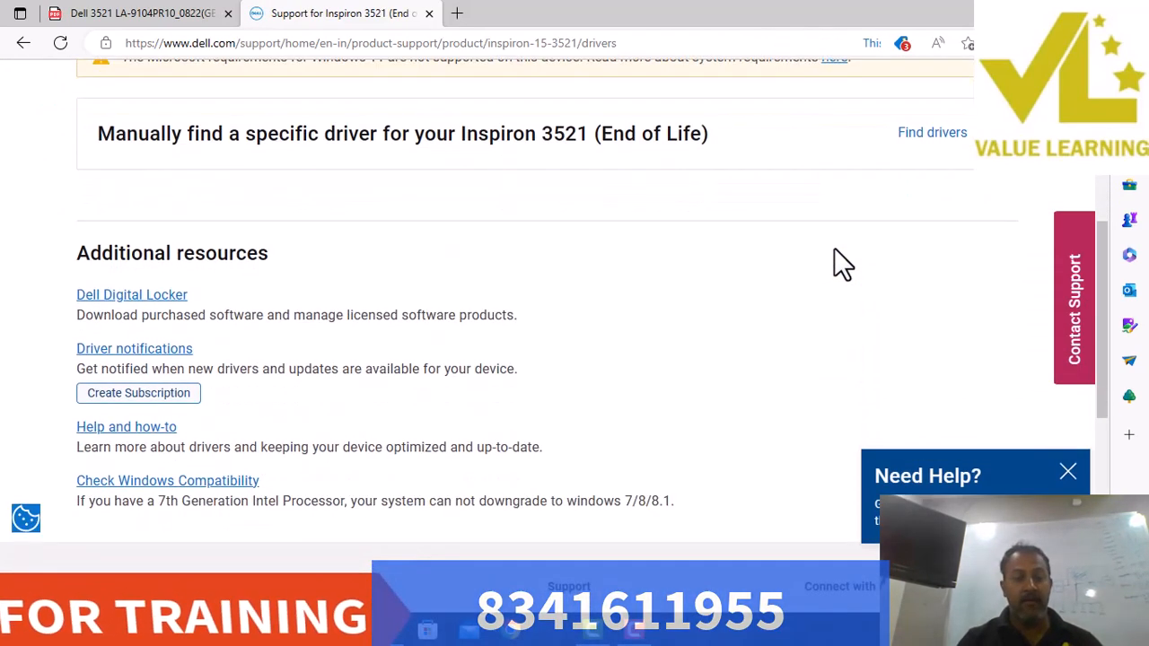
{"action": "scroll", "coordinate": [834, 249], "scroll_direction": "up", "scroll_amount": 2}
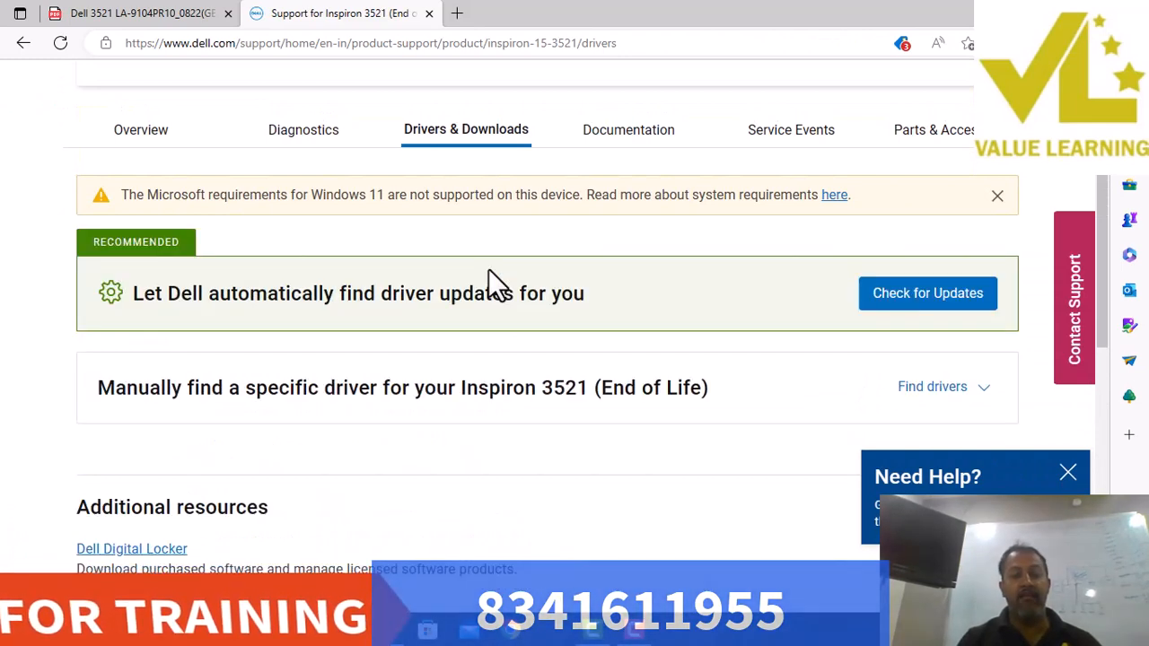
{"action": "left_click", "coordinate": [935, 390]}
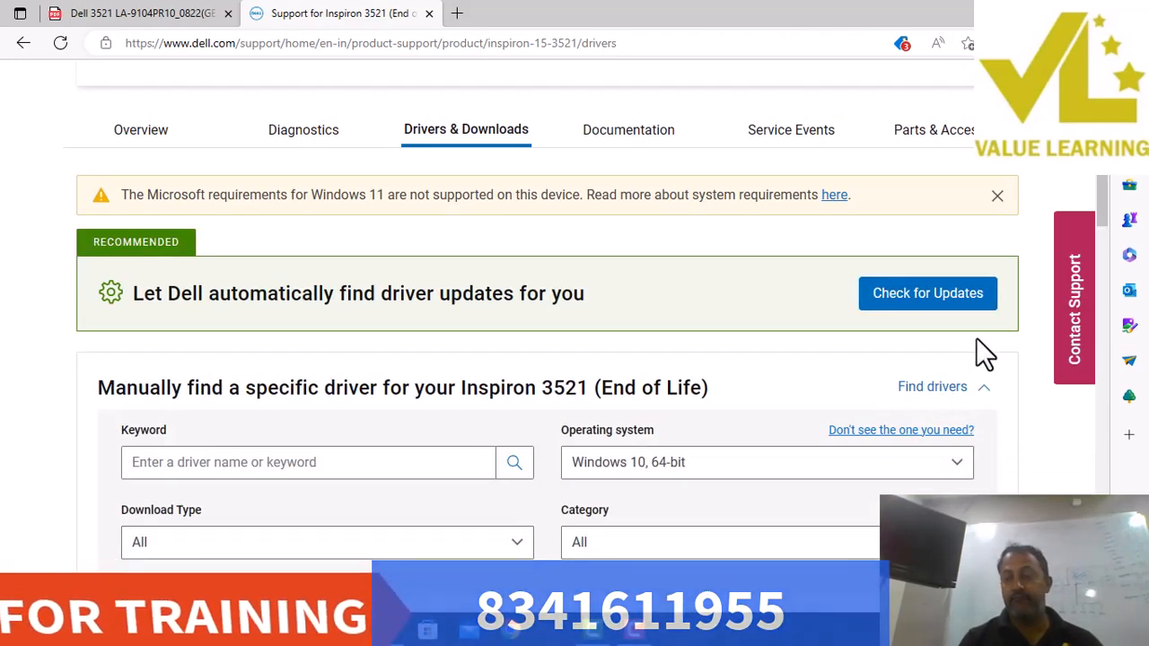
Filter the Inspiron 3521 driver list by setting the operating system to BIOS.
{"action": "scroll", "coordinate": [1108, 188], "scroll_direction": "down", "scroll_amount": 3}
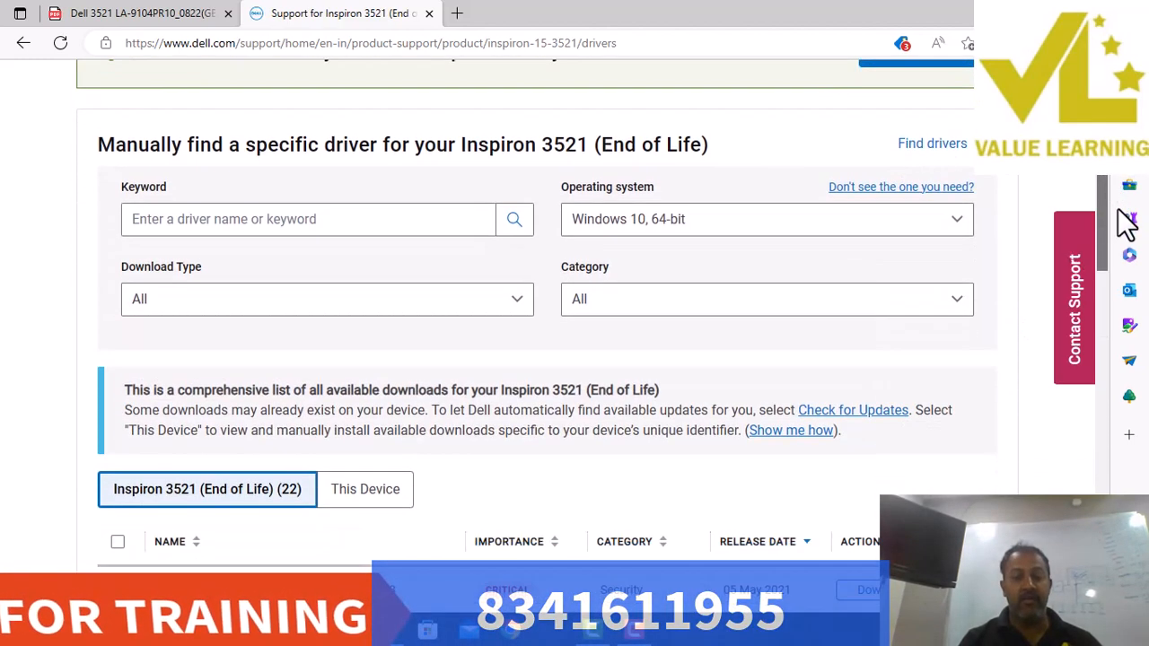
{"action": "left_click", "coordinate": [809, 199]}
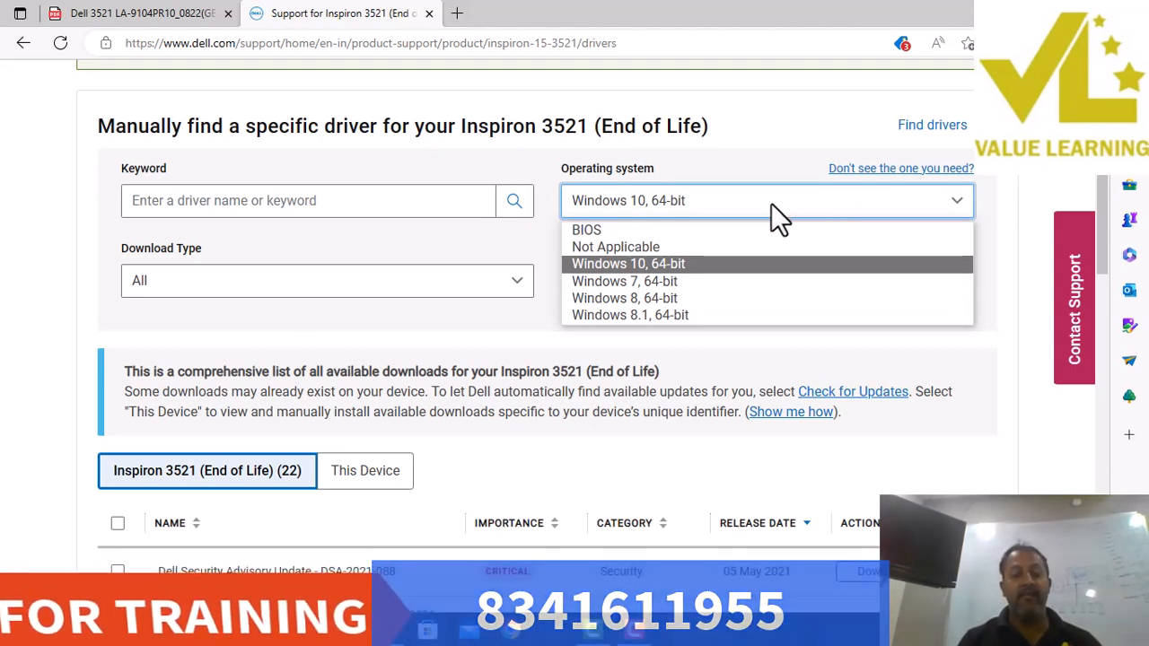
{"action": "left_click", "coordinate": [582, 226]}
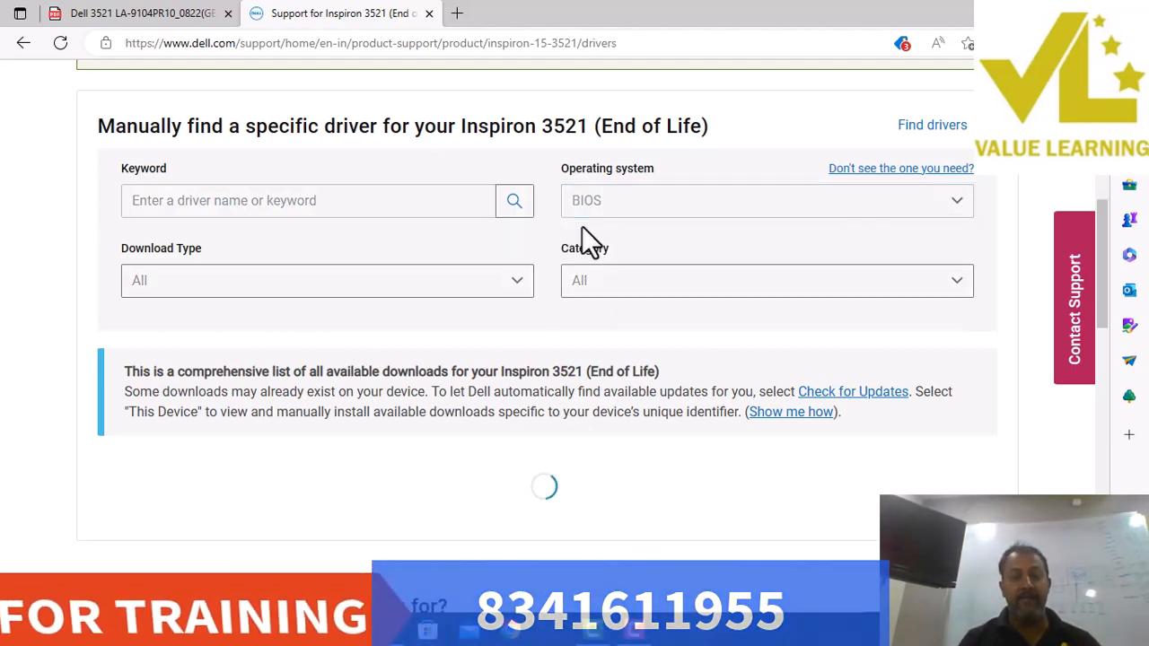
Expand the System BIOS entry's details and download 3521A16.exe, saving it in the BIOS EDITING folder.
{"action": "scroll", "coordinate": [732, 323], "scroll_direction": "down", "scroll_amount": 3}
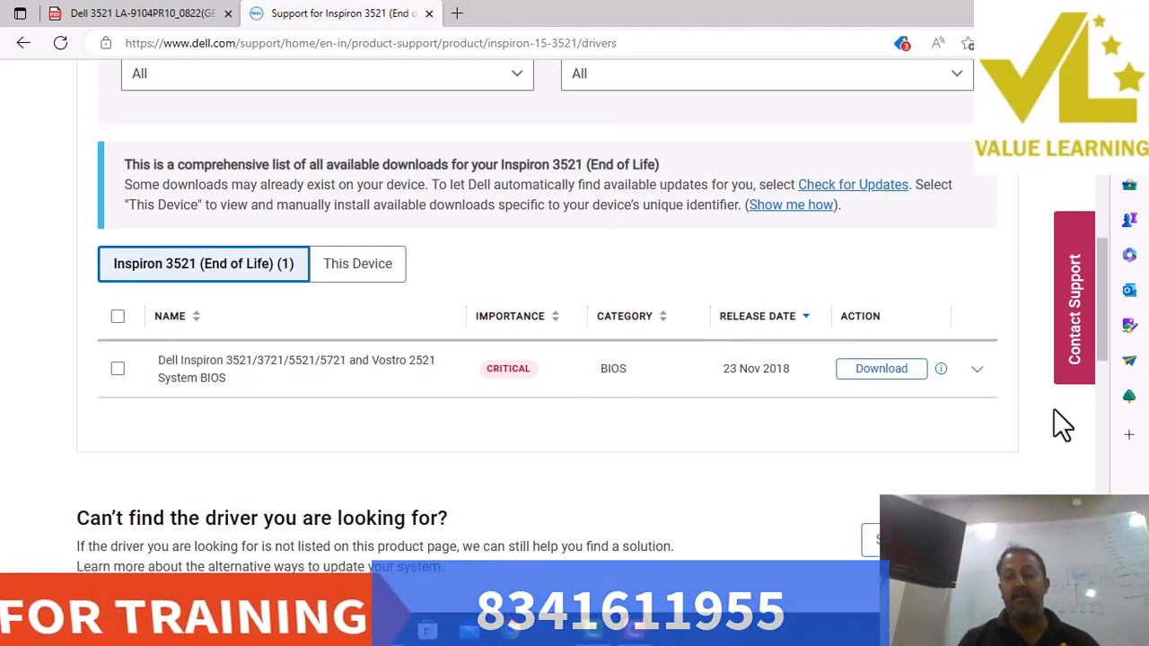
{"action": "left_click", "coordinate": [977, 371]}
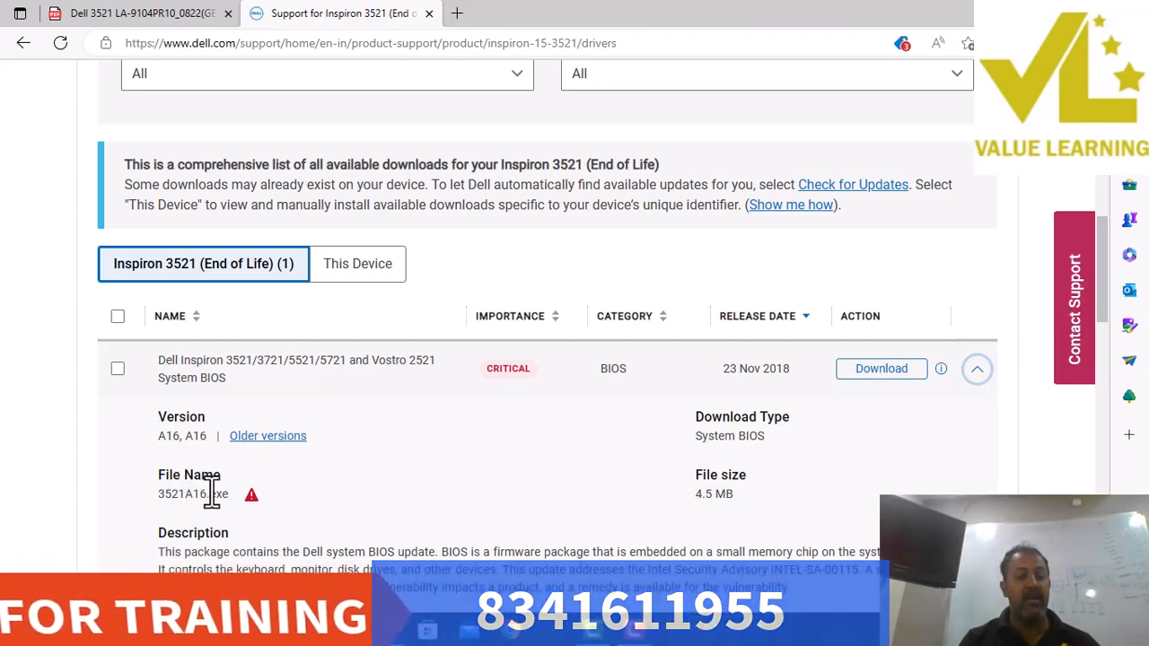
{"action": "left_click", "coordinate": [879, 378]}
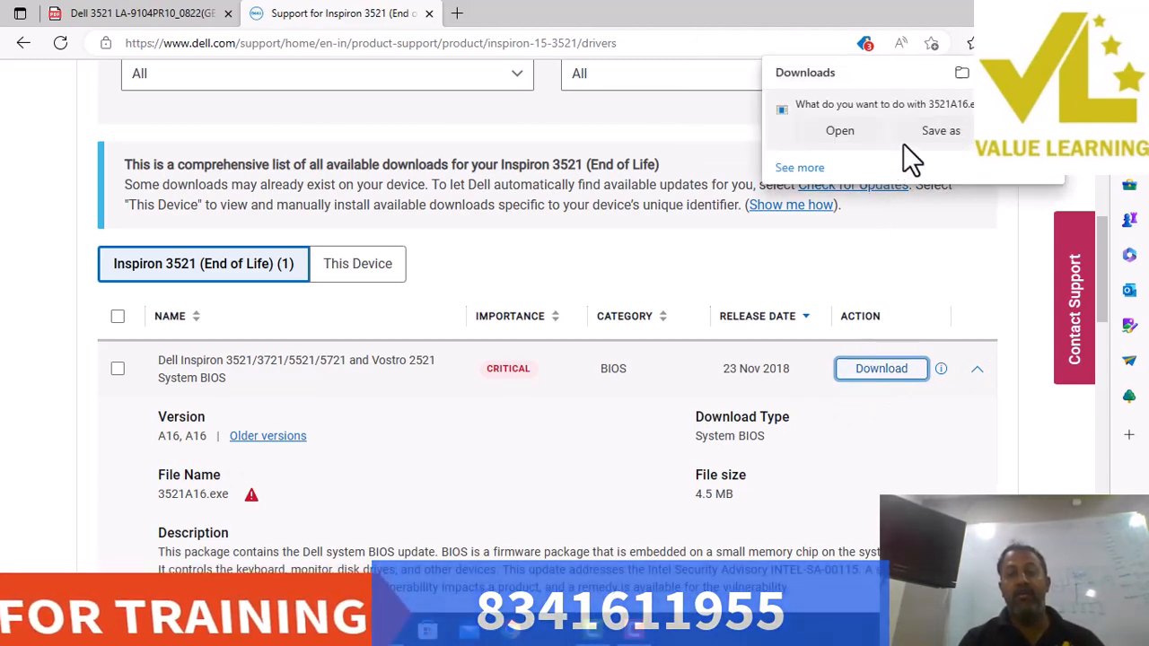
{"action": "left_click", "coordinate": [941, 135]}
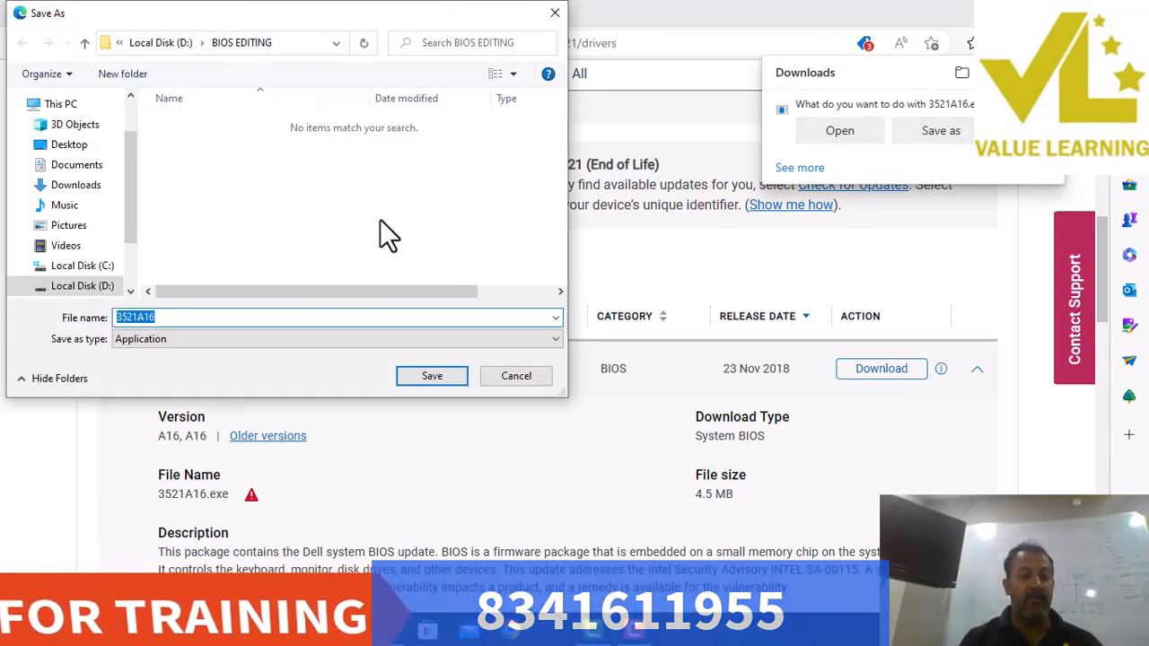
{"action": "left_click", "coordinate": [407, 374]}
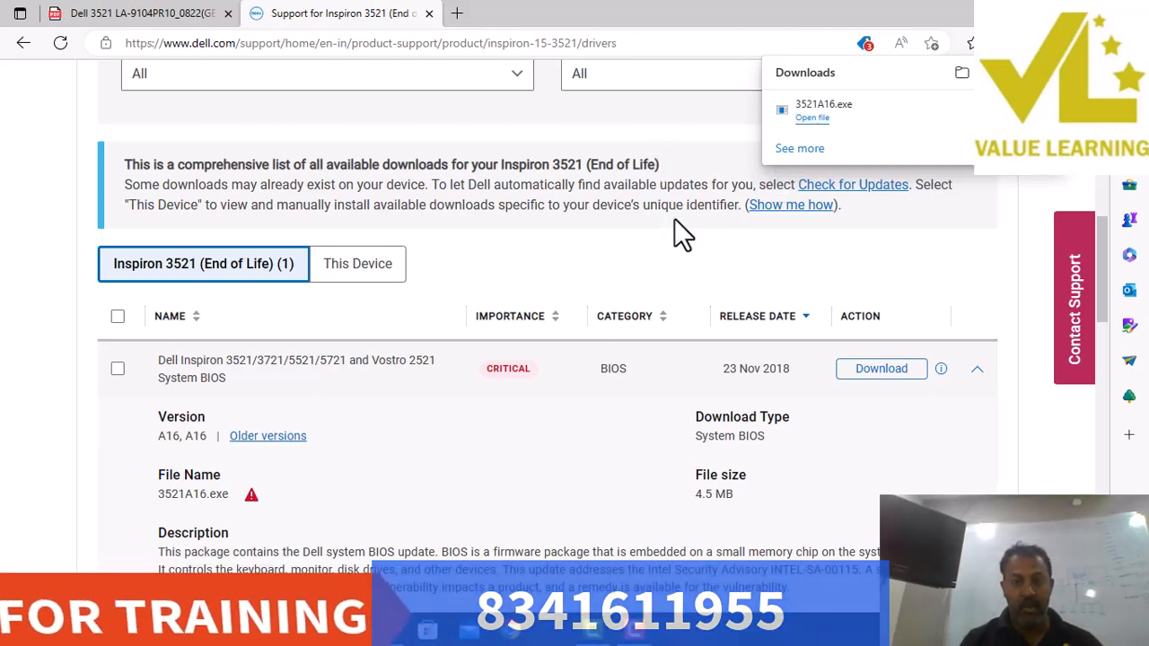
Switch to the BIOS EDITING folder in File Explorer and widen the Type column to show the full file types.
{"action": "left_click", "coordinate": [386, 631]}
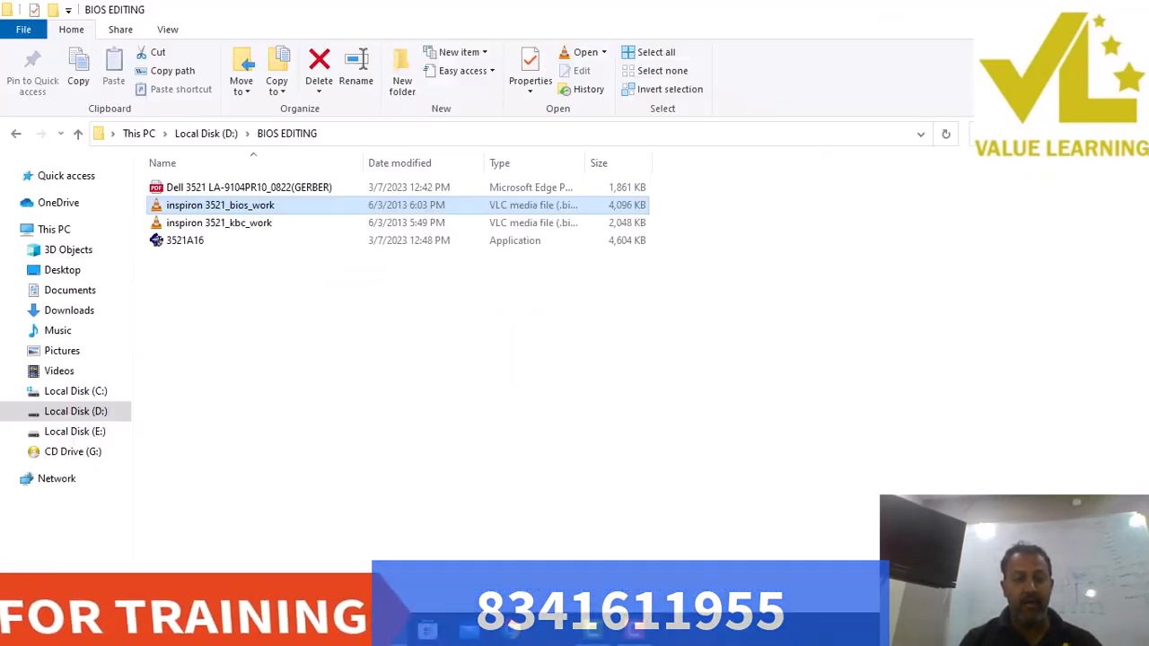
{"action": "left_click", "coordinate": [312, 382]}
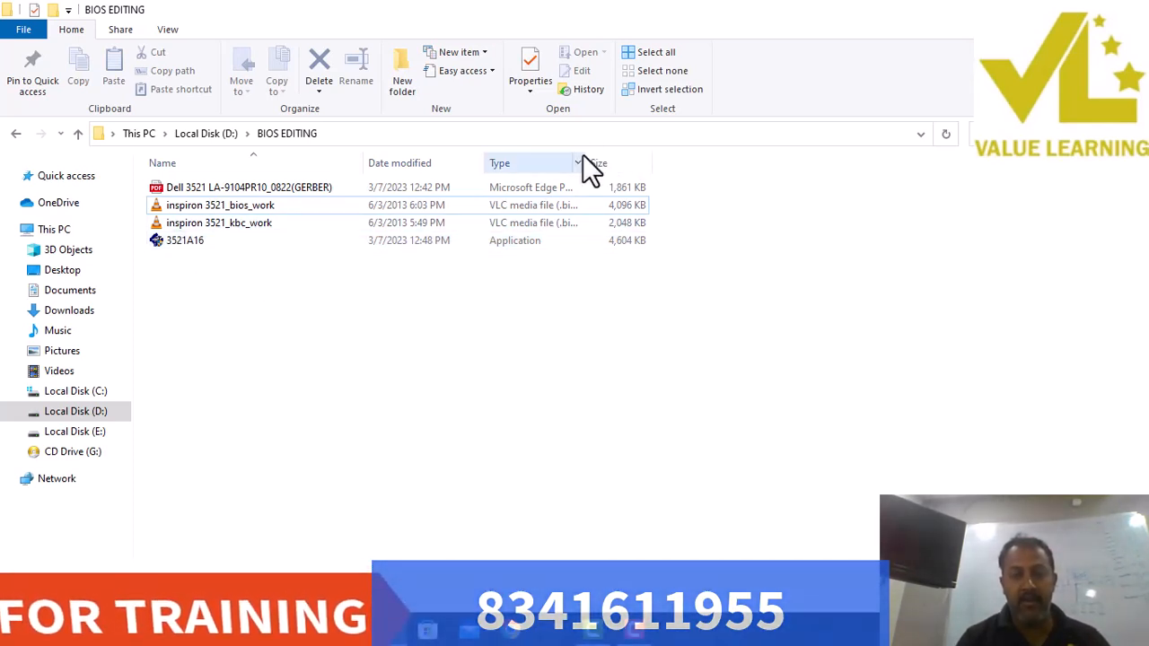
{"action": "left_click_drag", "start_coordinate": [585, 162], "coordinate": [657, 165]}
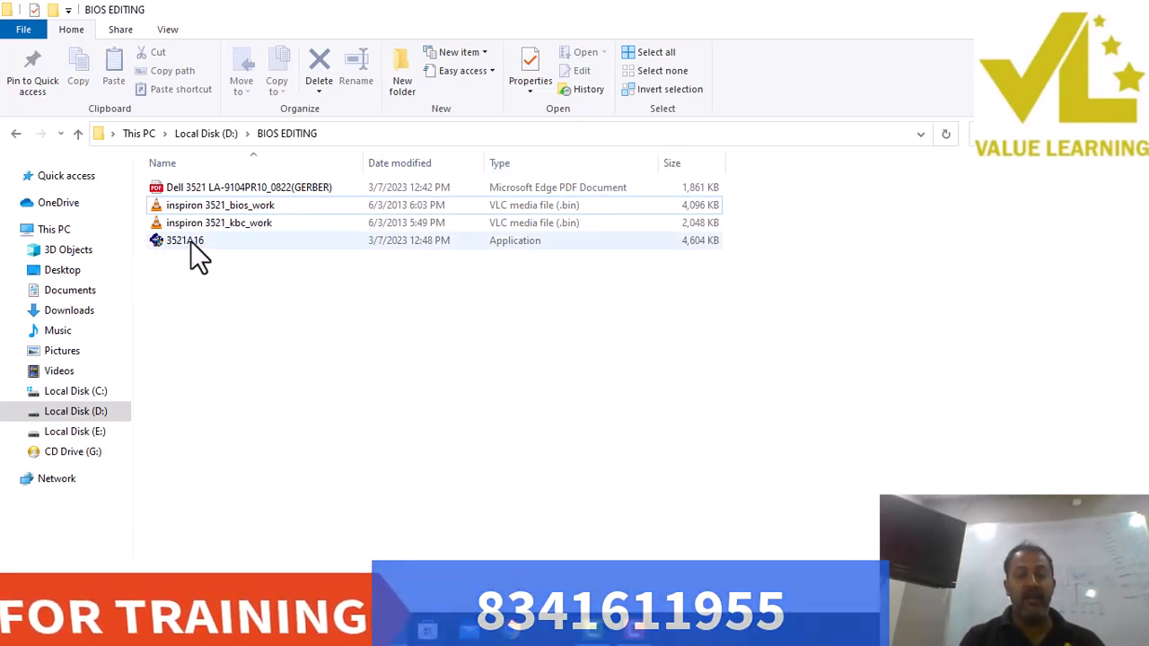
Extract the 3521A16 application into its own 3521A16 subfolder.
{"action": "mouse_move", "coordinate": [190, 241]}
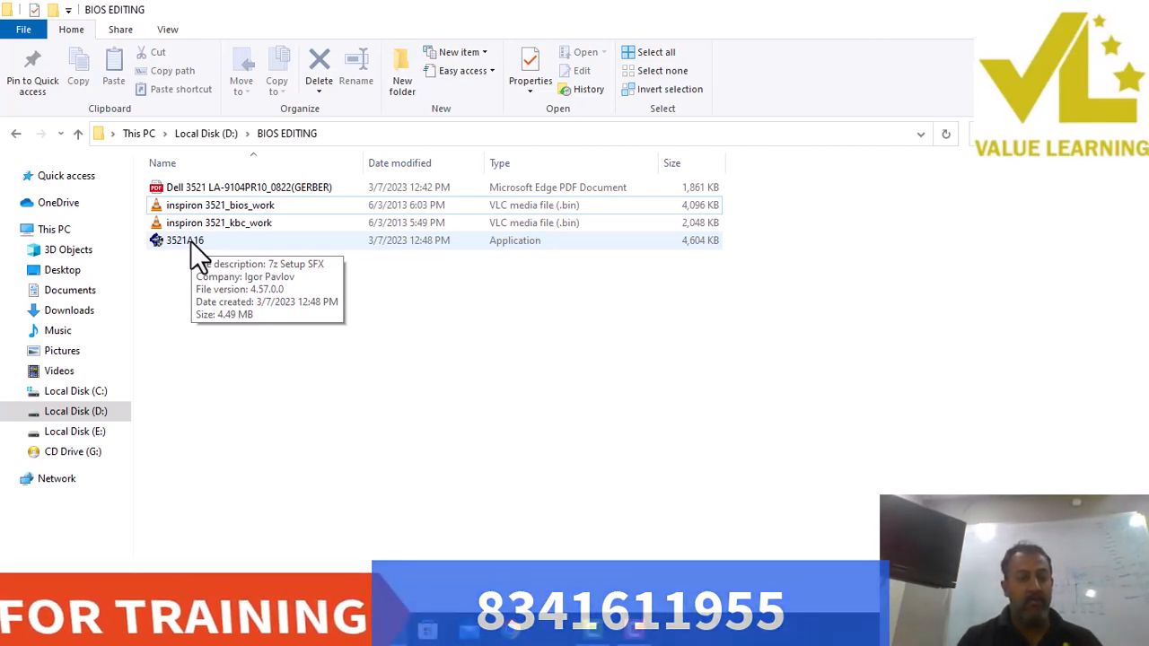
{"action": "left_click", "coordinate": [190, 246]}
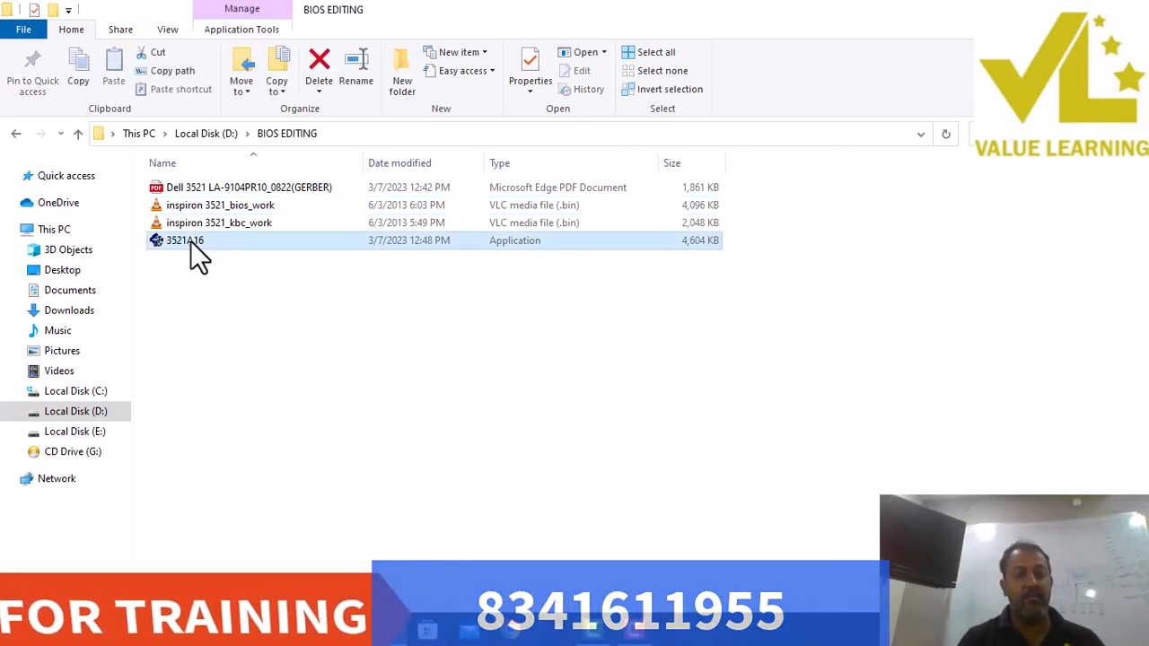
{"action": "right_click", "coordinate": [191, 240]}
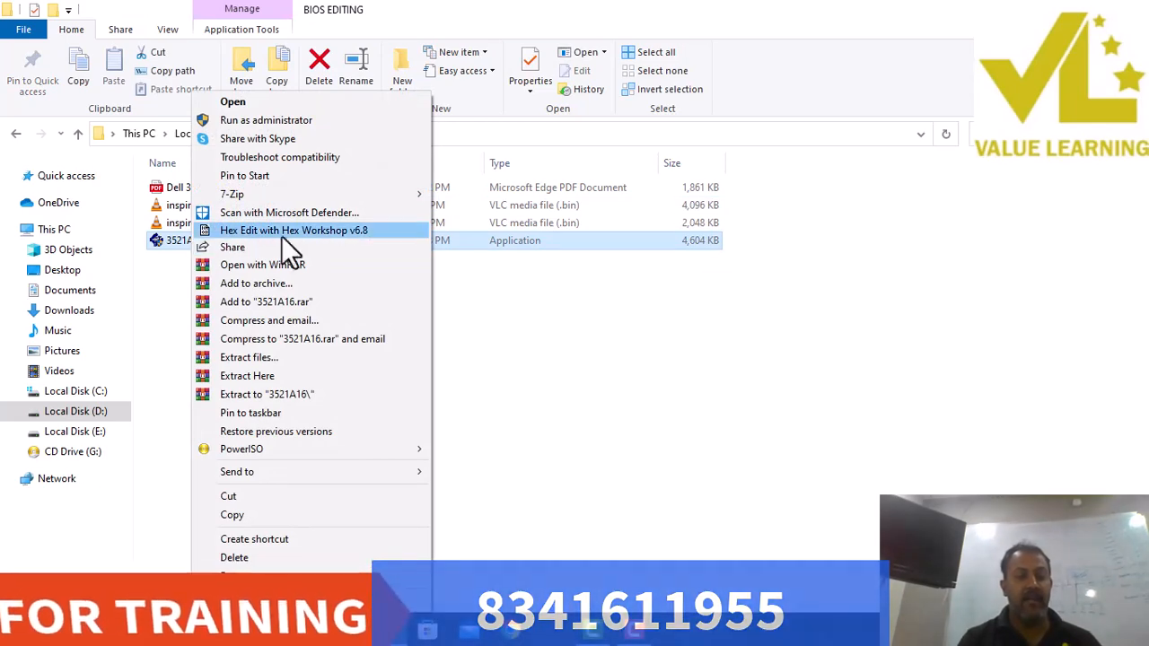
{"action": "left_click", "coordinate": [277, 395]}
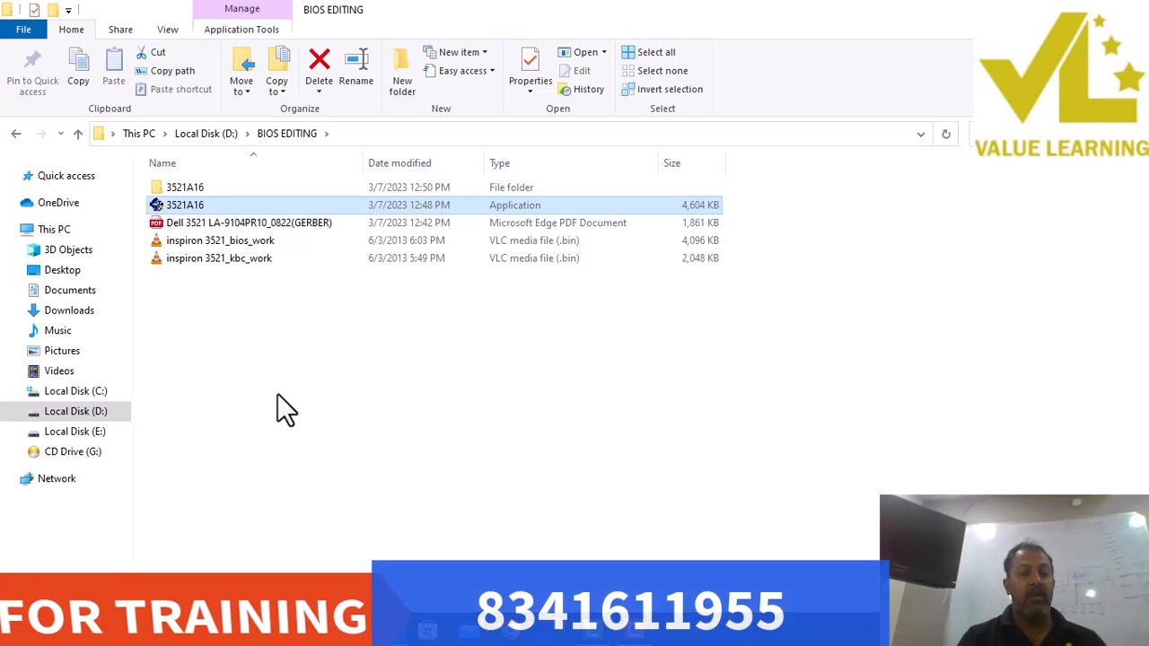
Open the extracted 3521A16 folder and widen its Type column to show the full file types.
{"action": "double_click", "coordinate": [186, 187]}
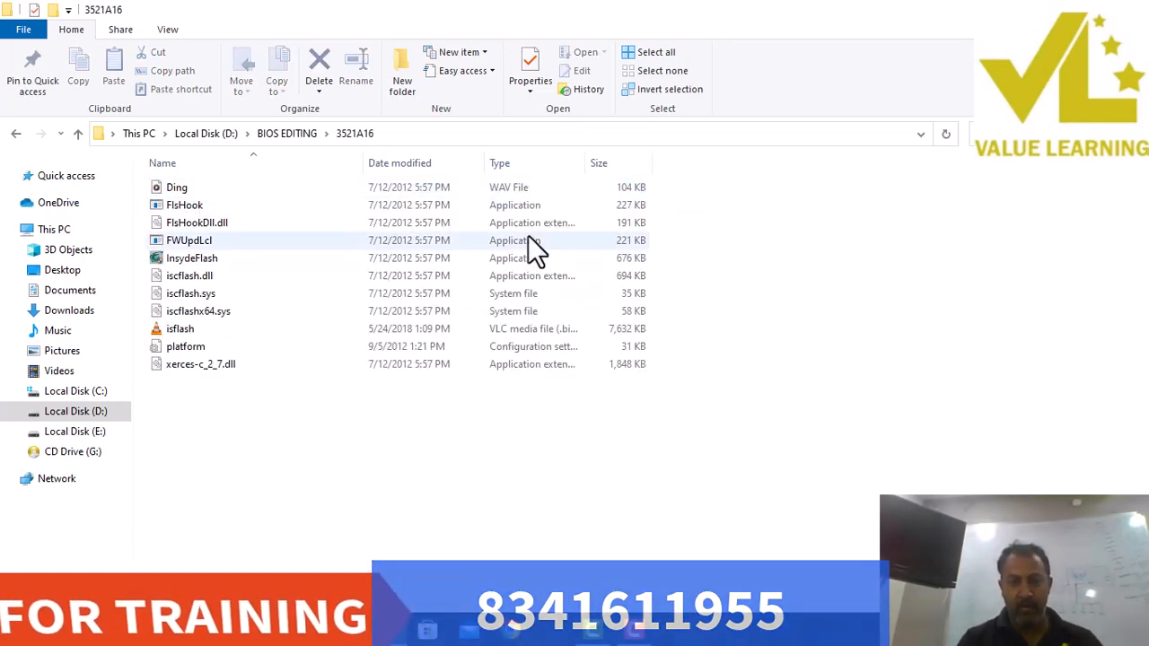
{"action": "left_click_drag", "start_coordinate": [585, 164], "coordinate": [709, 165]}
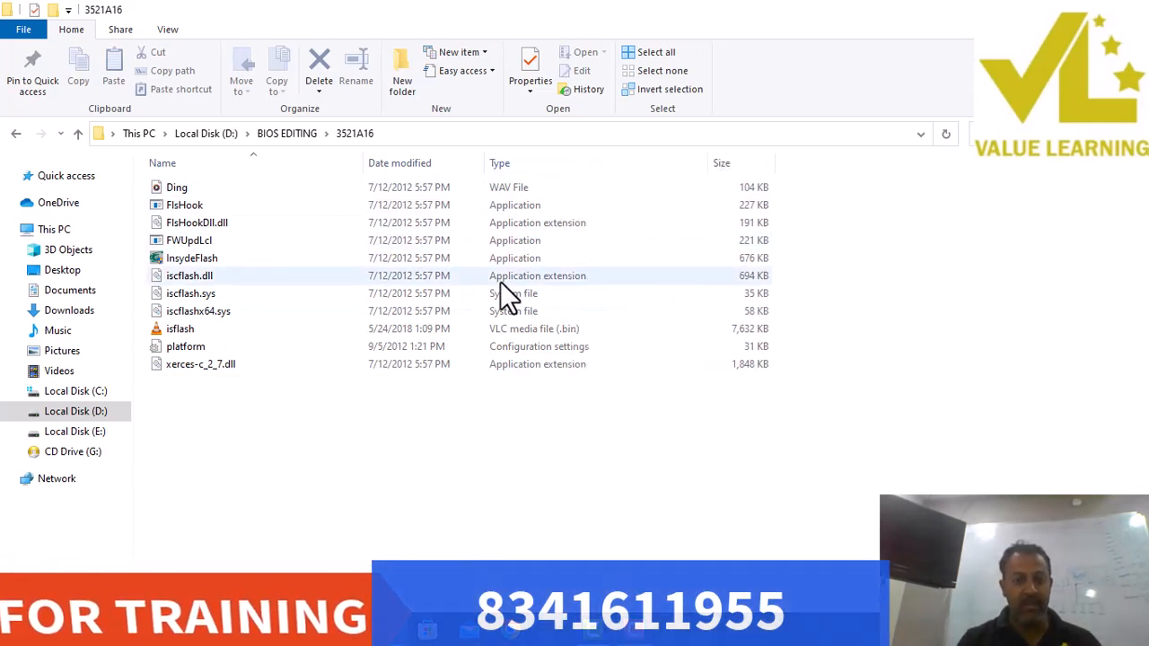
Copy the isflash BIN file from the 3521A16 folder into the parent BIOS EDITING folder.
{"action": "left_click", "coordinate": [494, 328]}
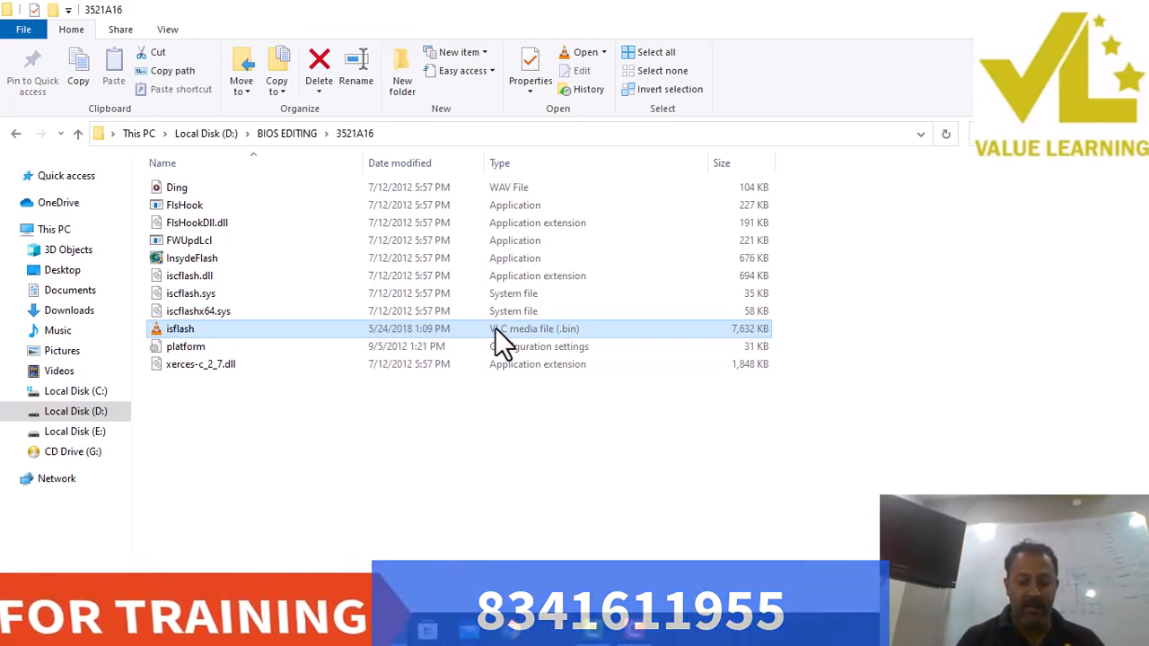
{"action": "right_click", "coordinate": [495, 327]}
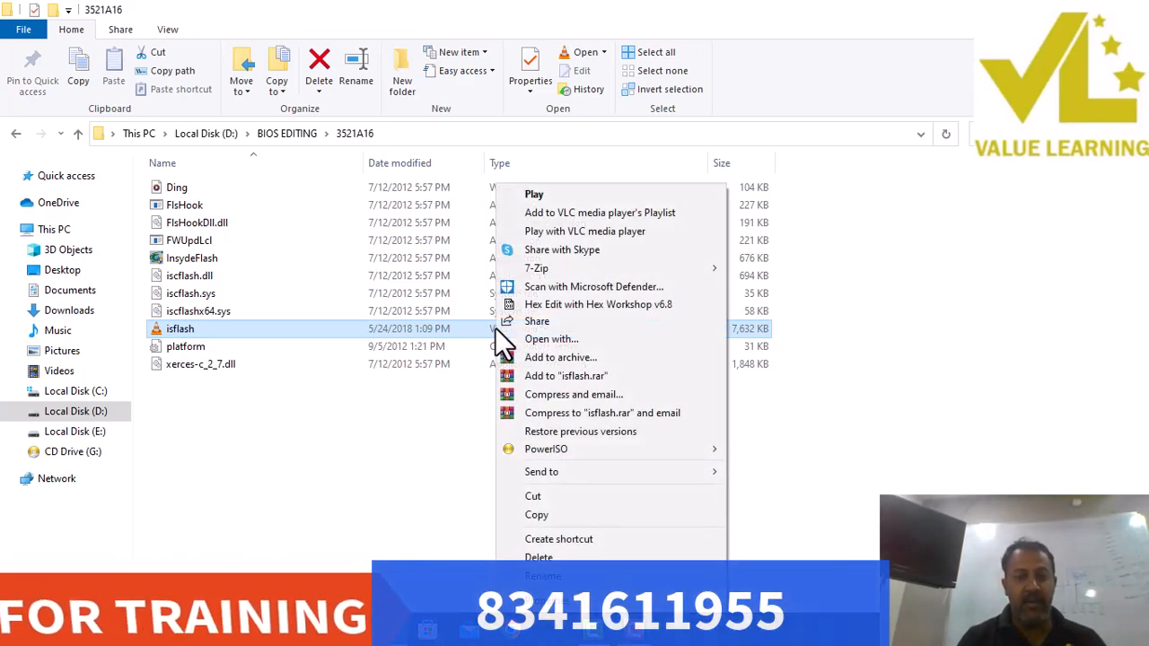
{"action": "left_click", "coordinate": [544, 515]}
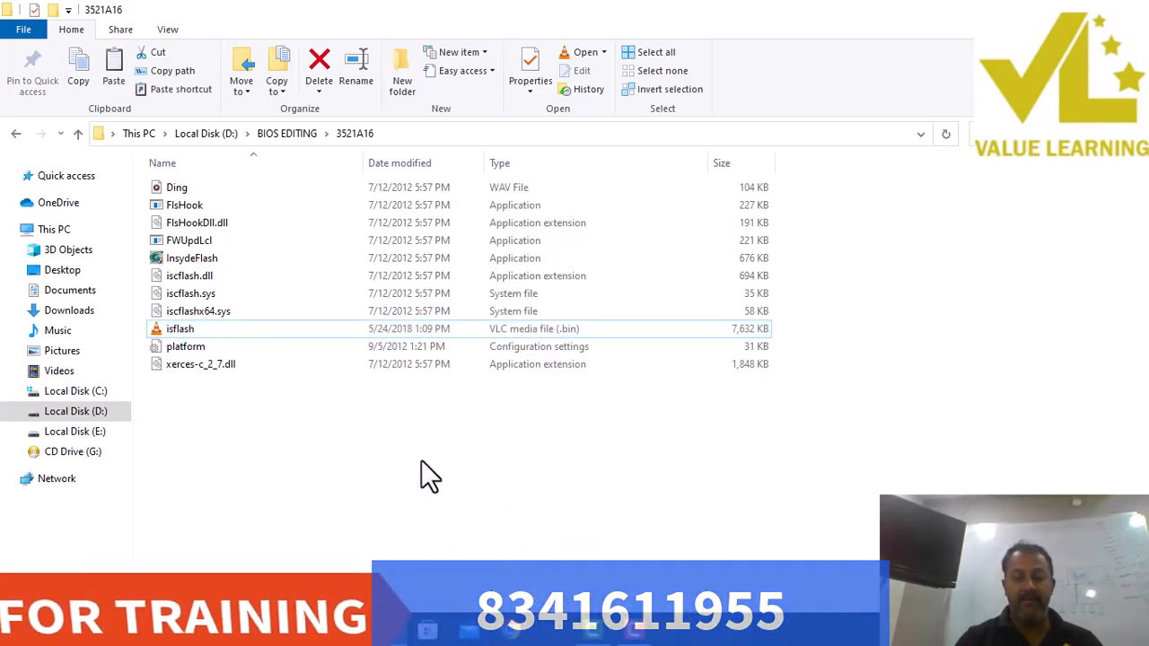
{"action": "key", "text": "BackSpace"}
{"action": "left_click", "coordinate": [382, 359]}
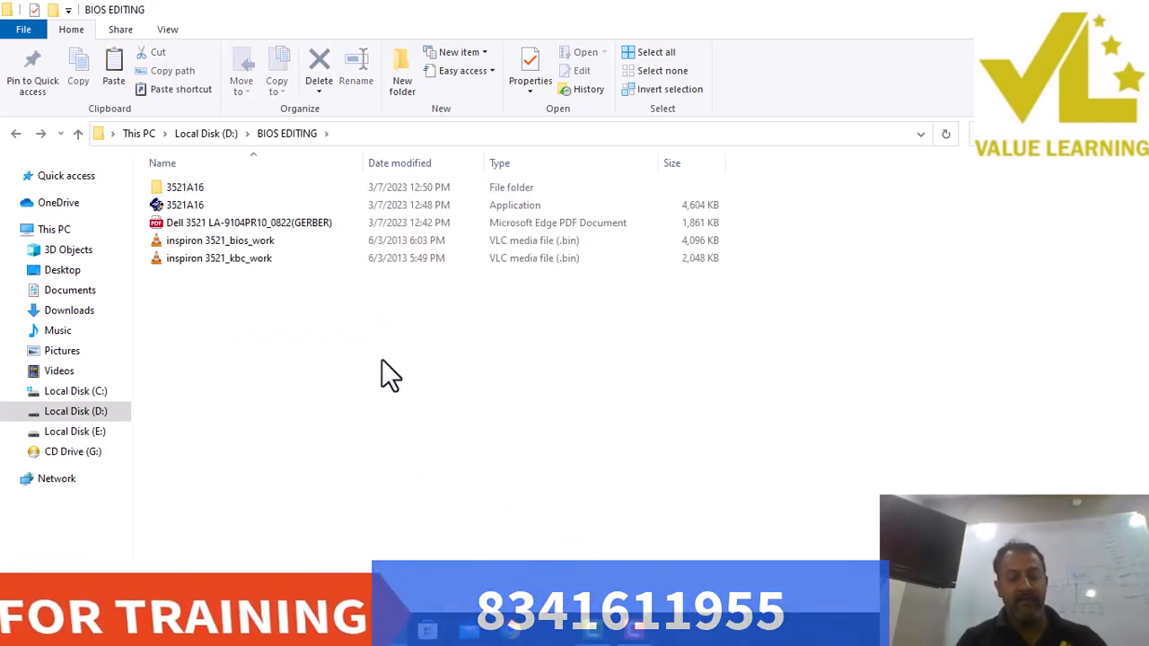
{"action": "key", "text": "ctrl+v"}
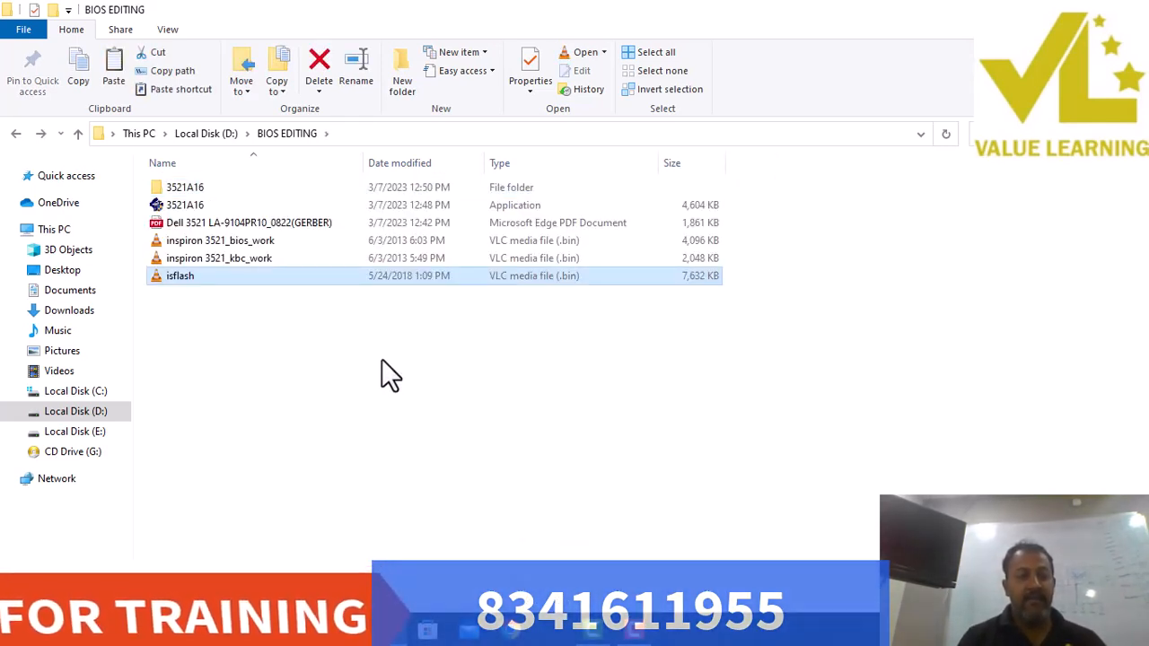
Delete the extracted 3521A16 folder from BIOS EDITING, keeping the 3521A16 application.
{"action": "left_click", "coordinate": [187, 190]}
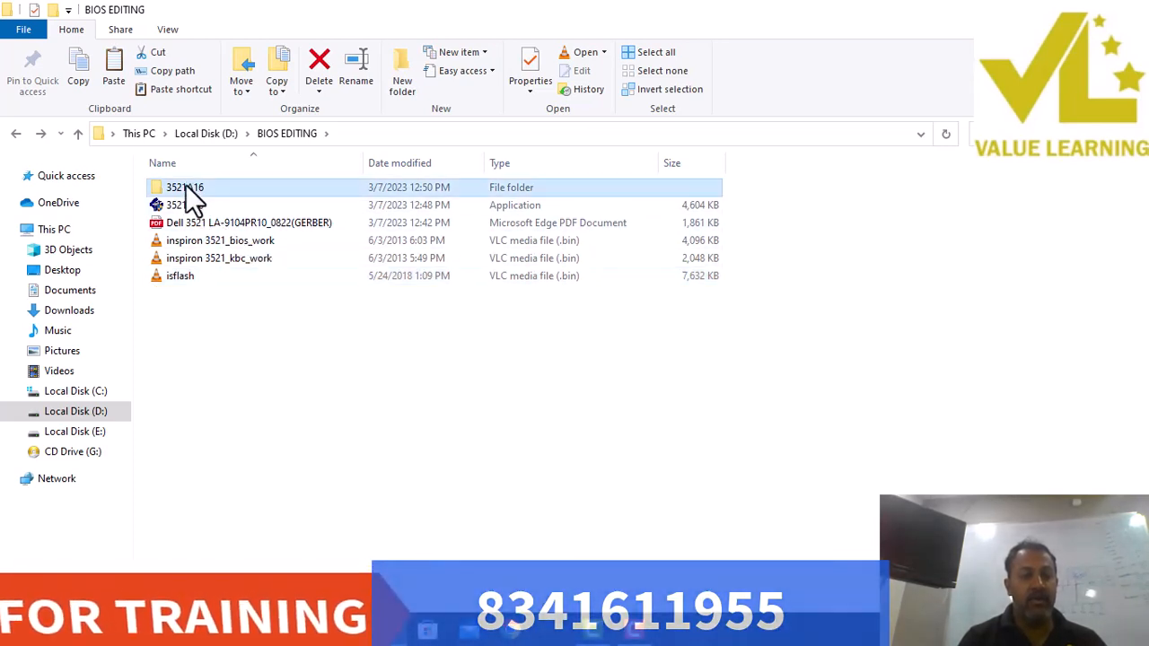
{"action": "key", "text": "shift+Down"}
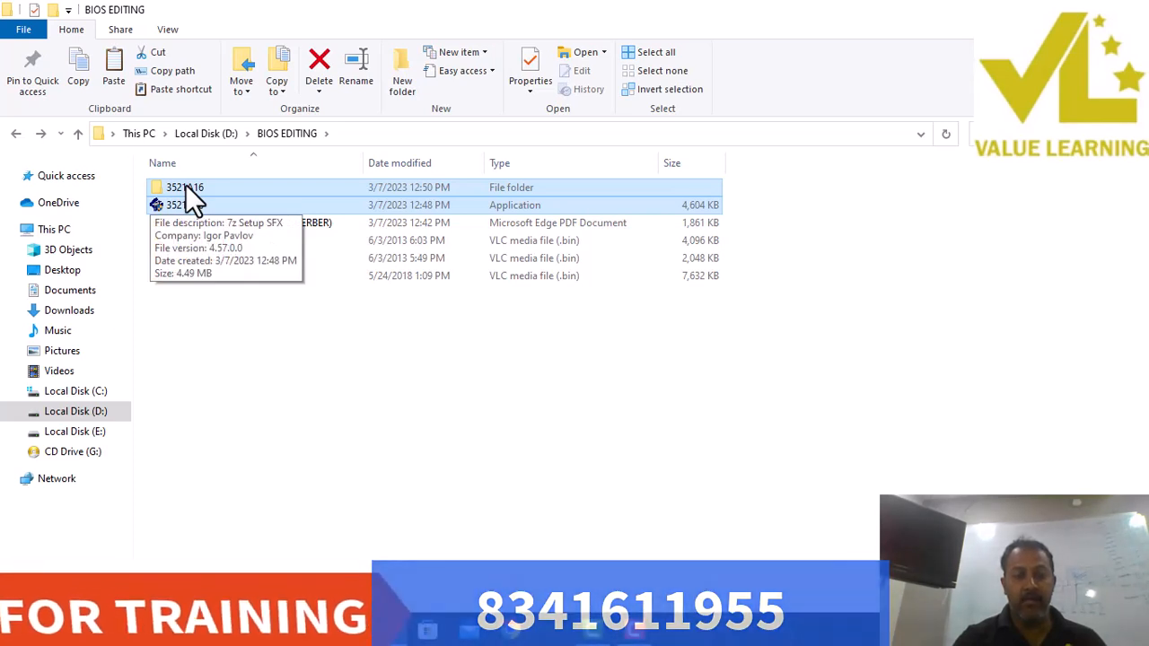
{"action": "left_click", "coordinate": [196, 186]}
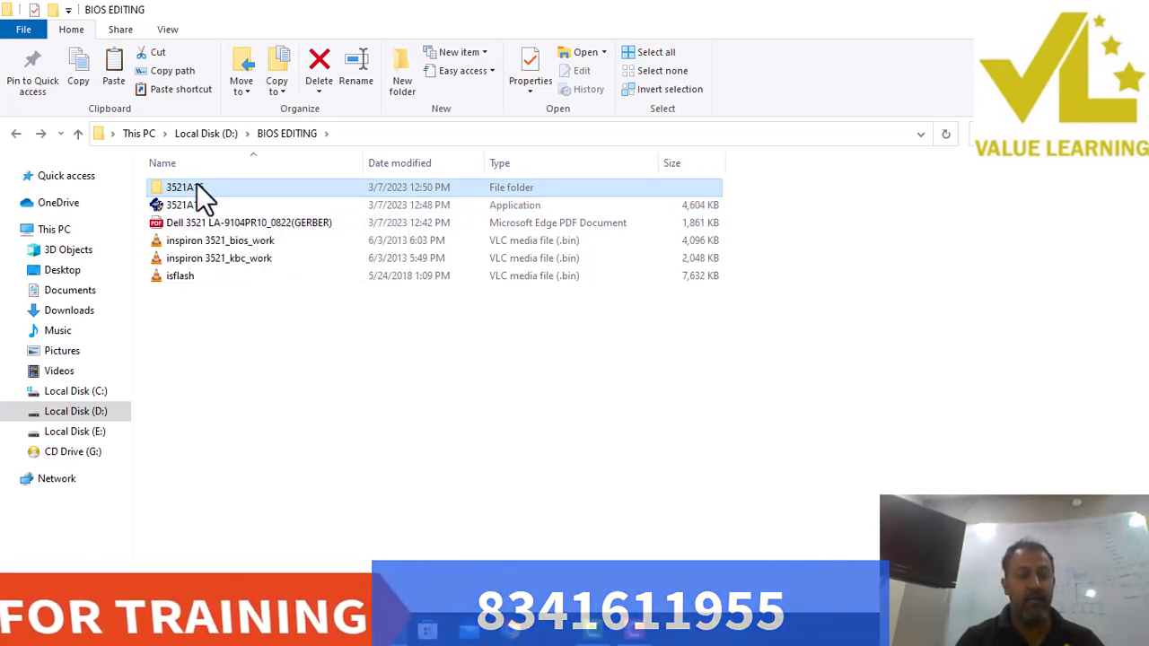
{"action": "key", "text": "Delete"}
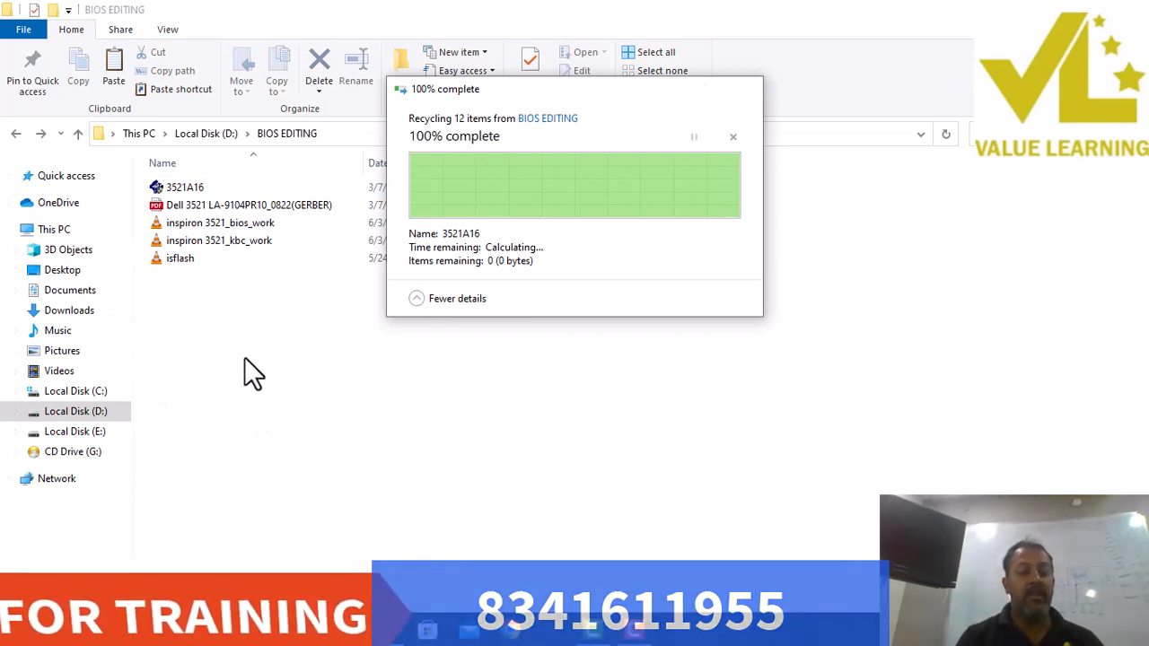
Rename the isflash BIN file in the BIOS EDITING folder as 3521.
{"action": "left_click", "coordinate": [181, 256]}
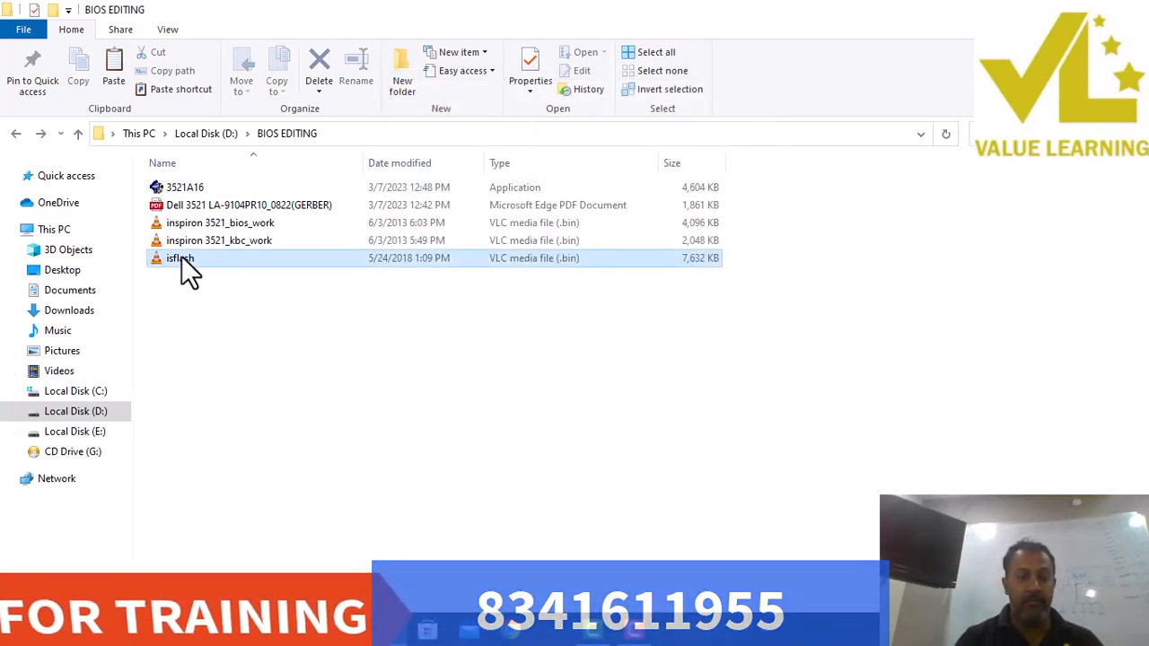
{"action": "right_click", "coordinate": [181, 256]}
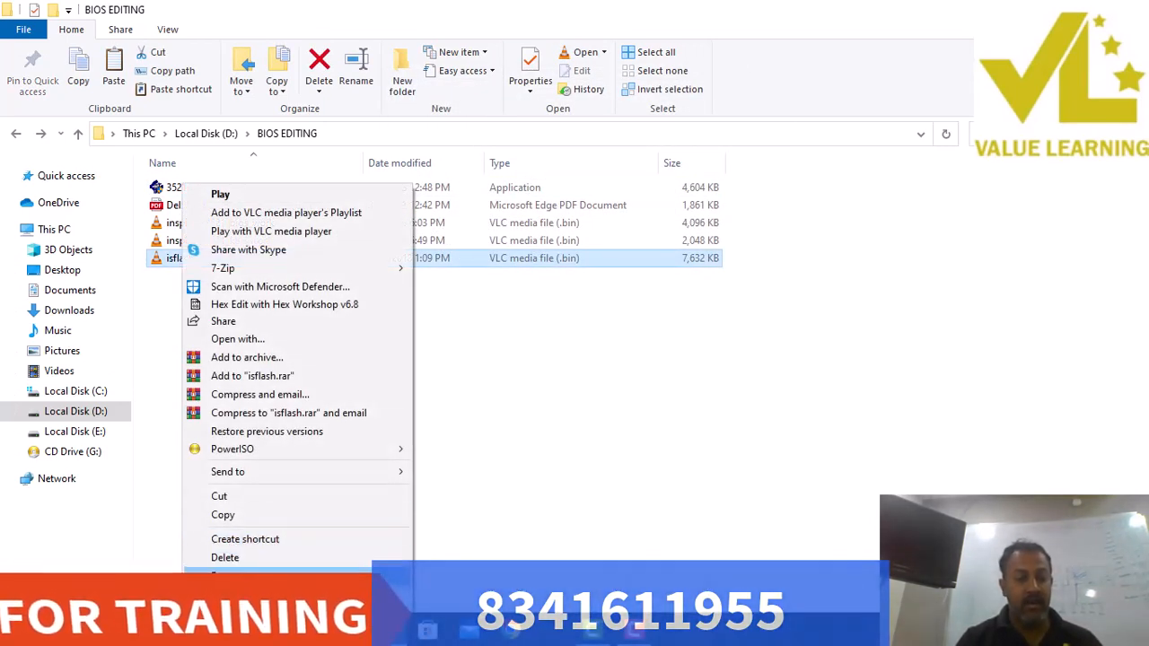
{"action": "left_click", "coordinate": [235, 576]}
{"action": "type", "text": "3521"}
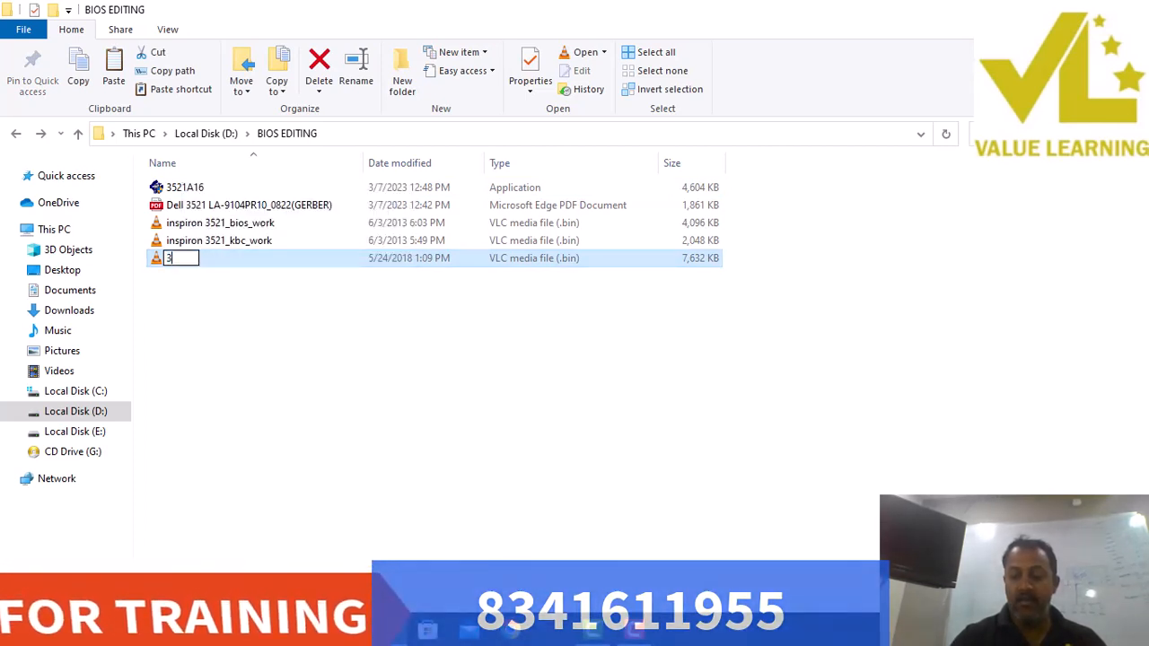
{"action": "left_click", "coordinate": [330, 402]}
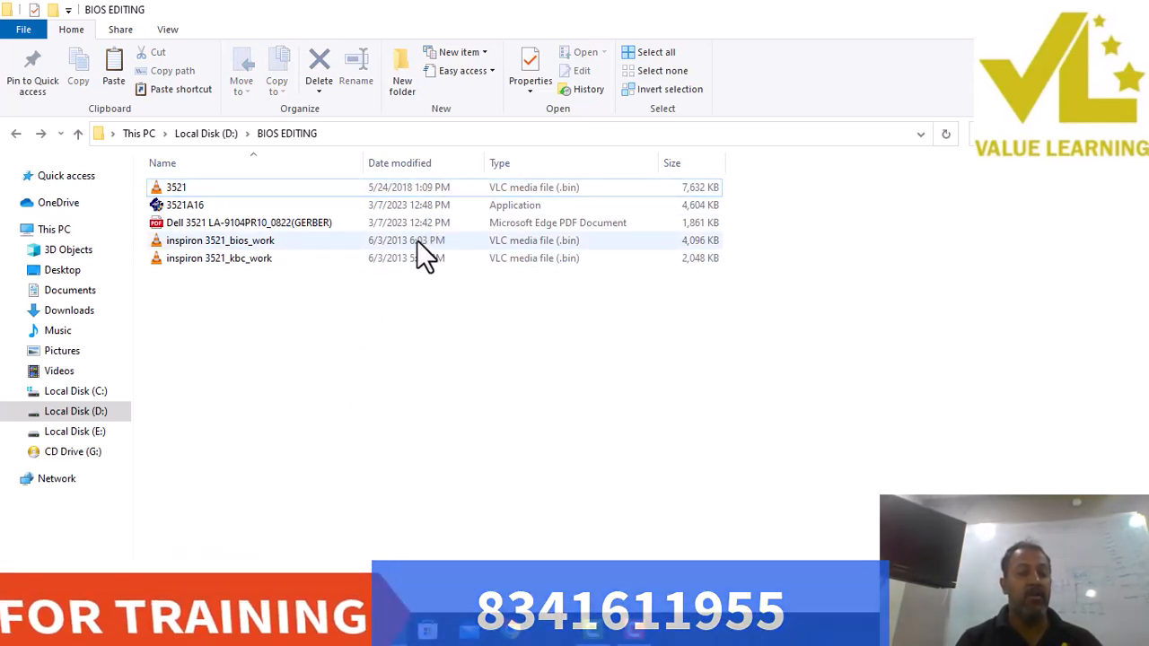
Check the size of the 3521 BIN file in its properties, and close them again.
{"action": "right_click", "coordinate": [686, 189]}
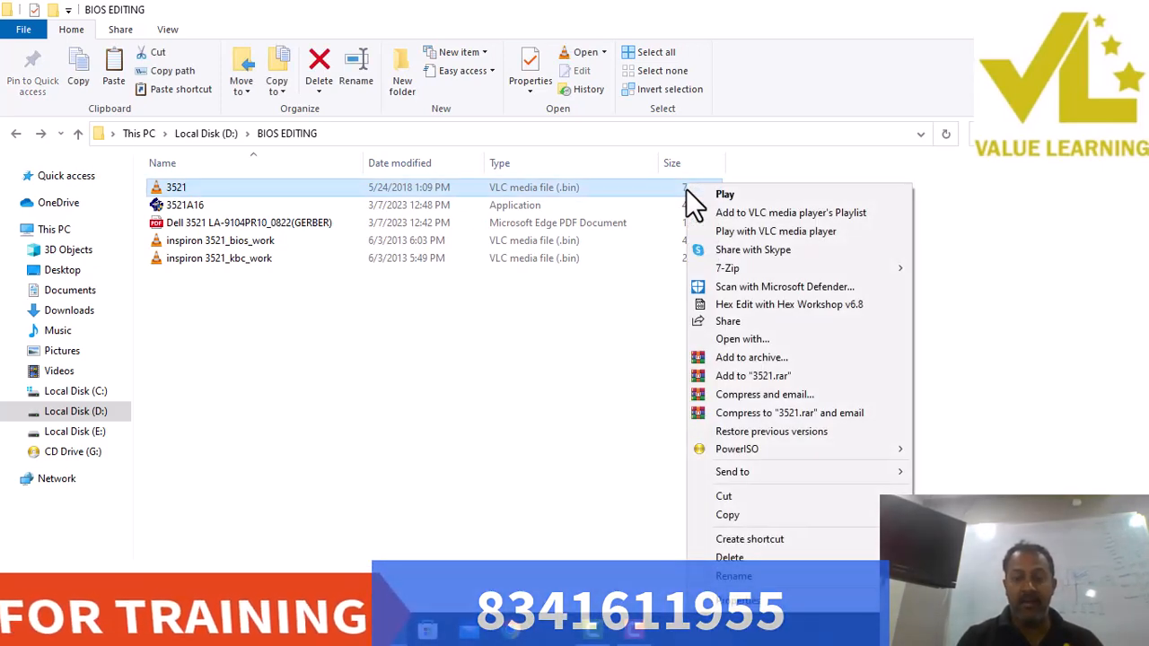
{"action": "left_click", "coordinate": [740, 601]}
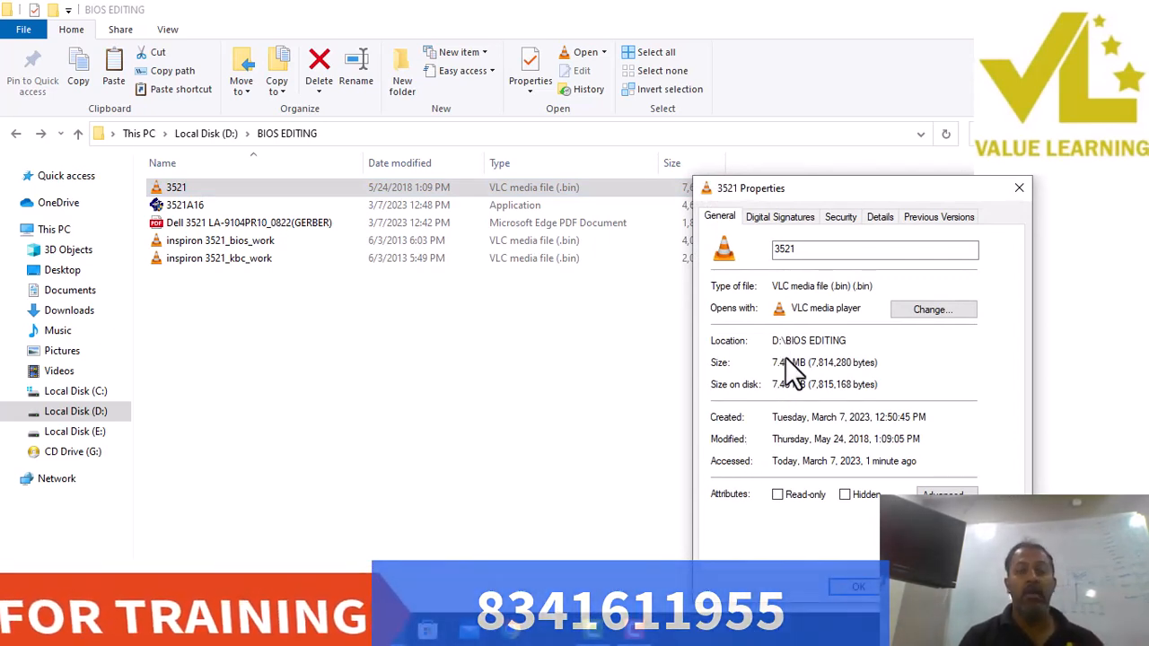
{"action": "left_click", "coordinate": [1020, 189]}
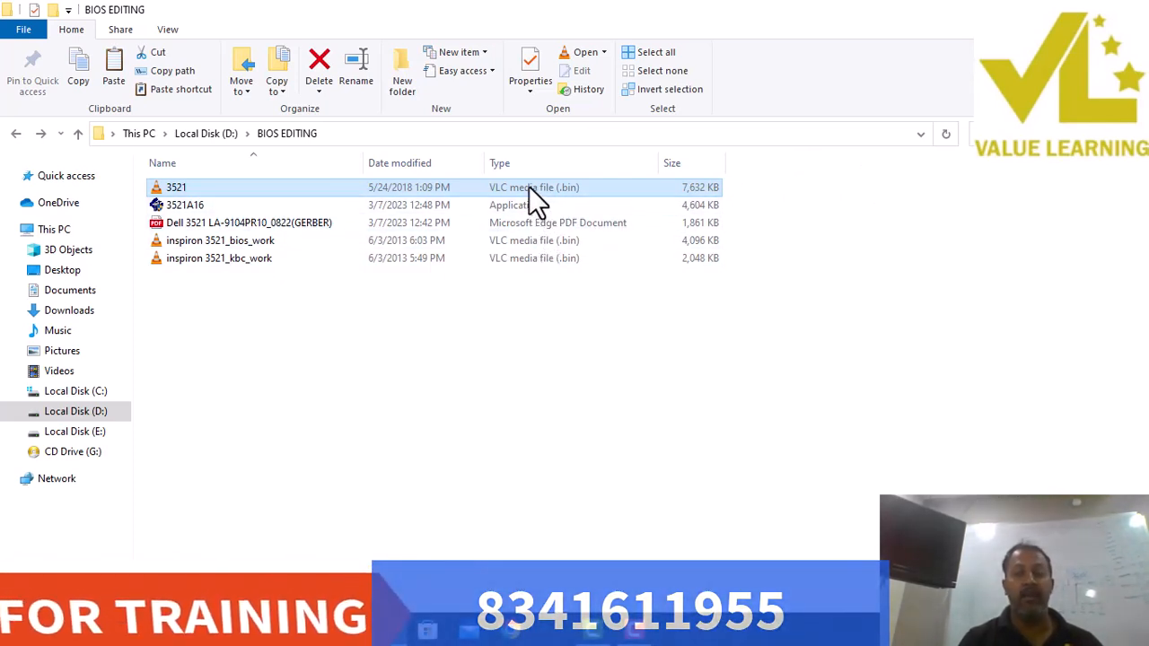
Minimize the File Explorer and browser windows and launch Hex Workshop from the desktop.
{"action": "left_click", "coordinate": [1052, 9]}
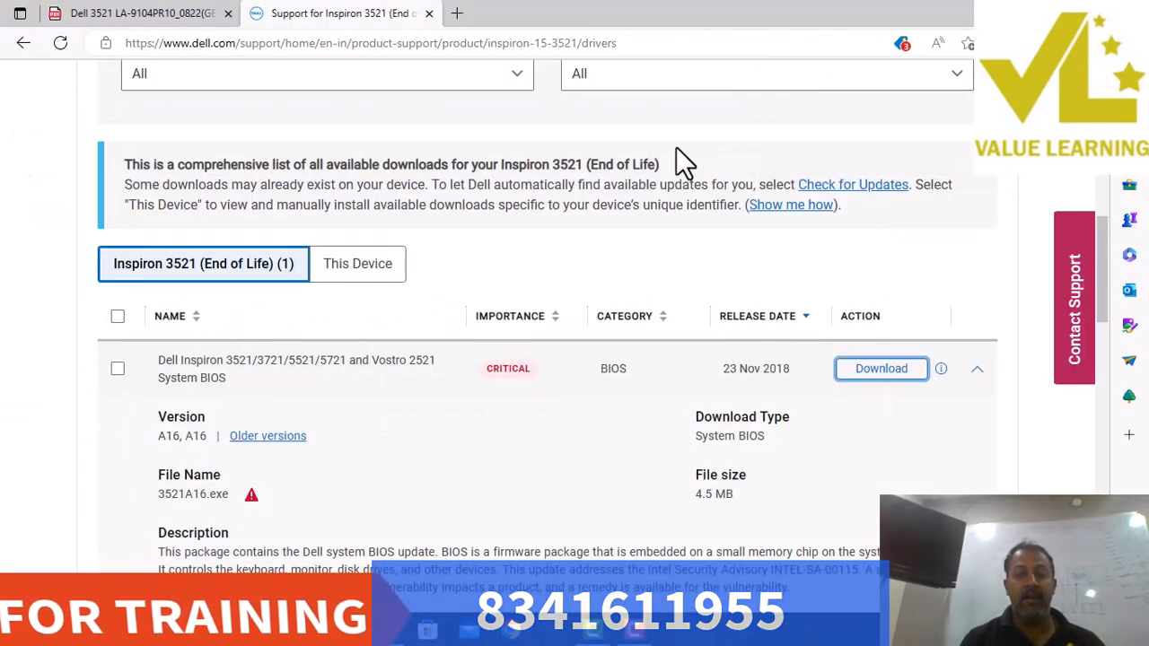
{"action": "left_click", "coordinate": [1052, 11]}
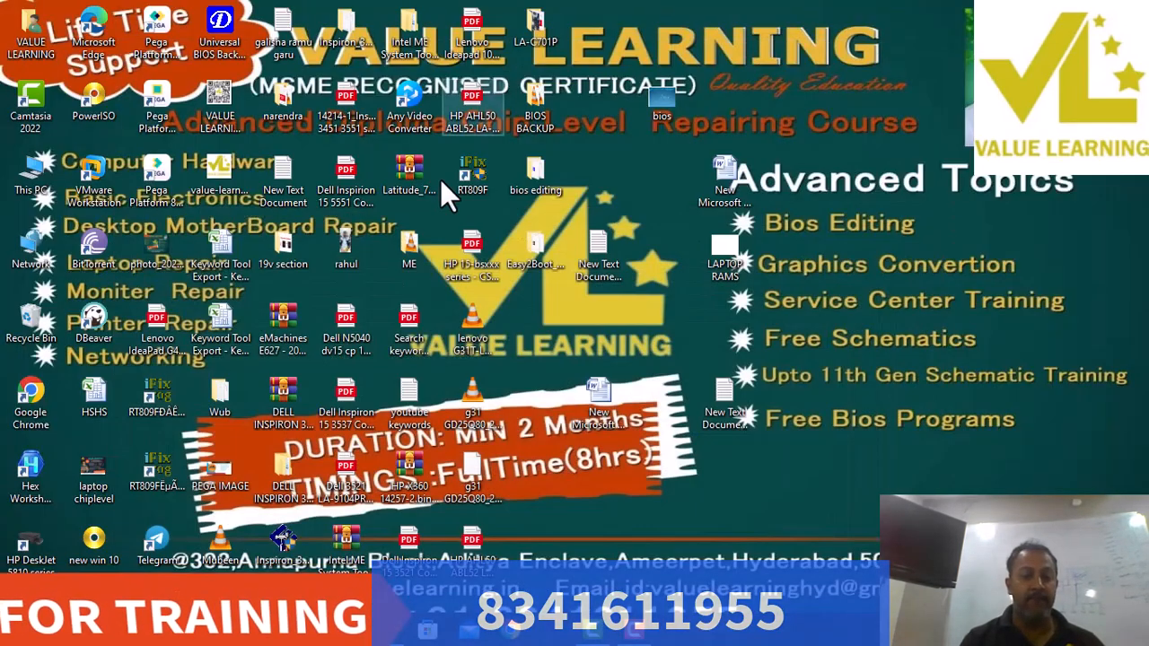
{"action": "left_click", "coordinate": [34, 474]}
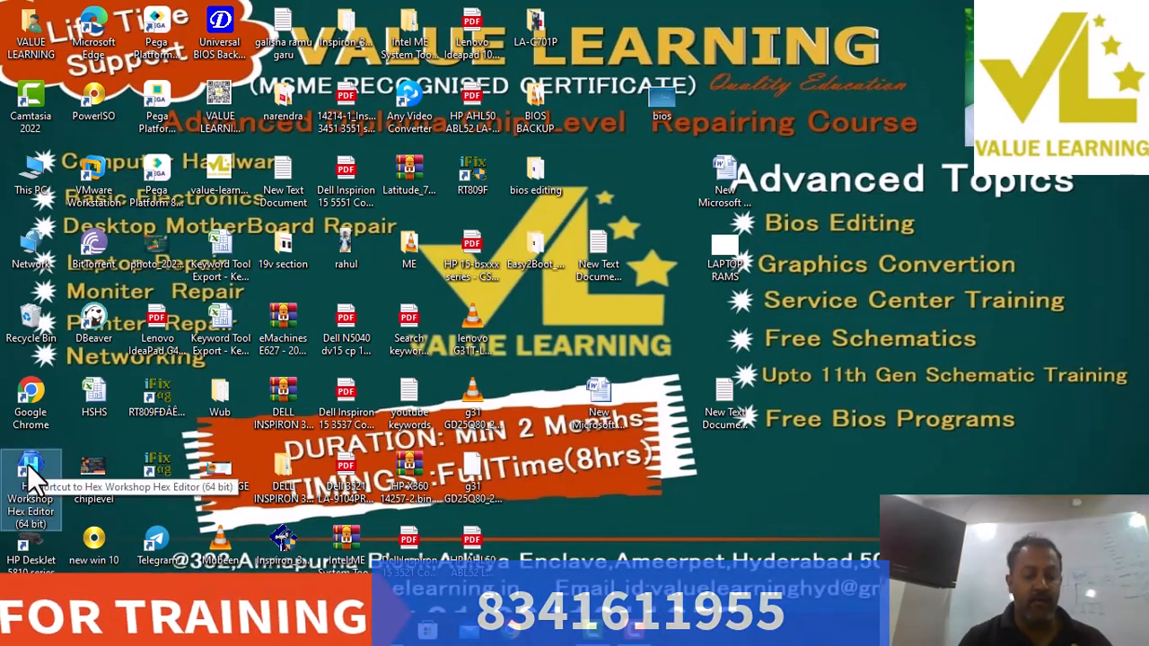
{"action": "double_click", "coordinate": [30, 471]}
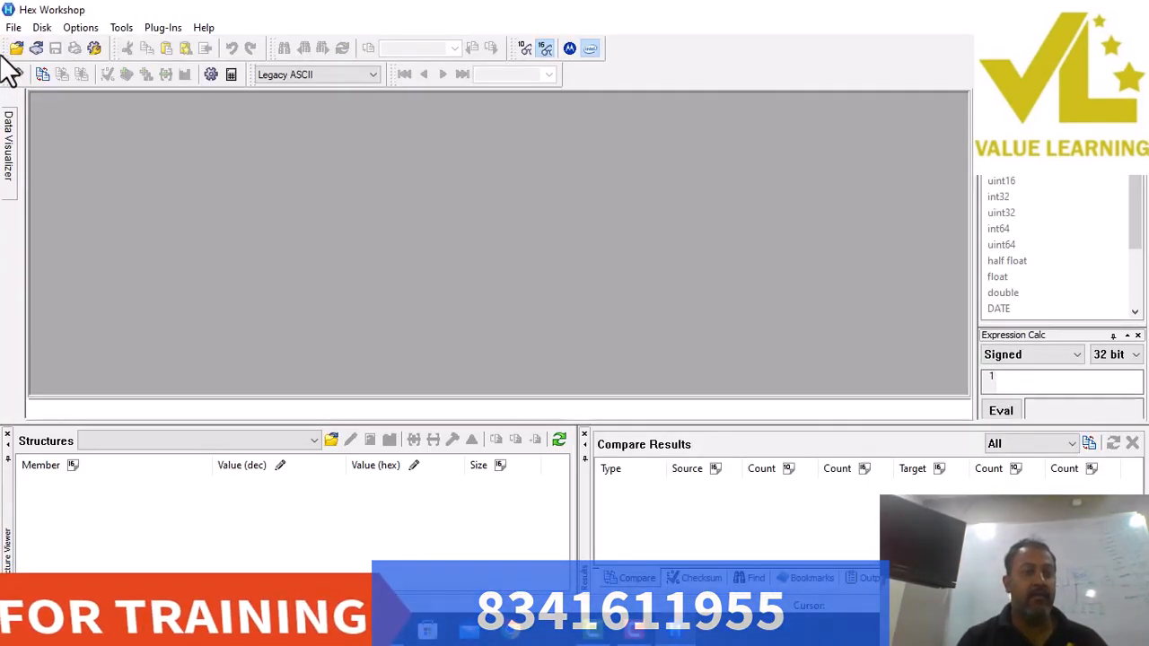
Open the 3521 BIN file from the BIOS EDITING folder on Local Disk (D:) in the hex editor.
{"action": "left_click", "coordinate": [14, 28]}
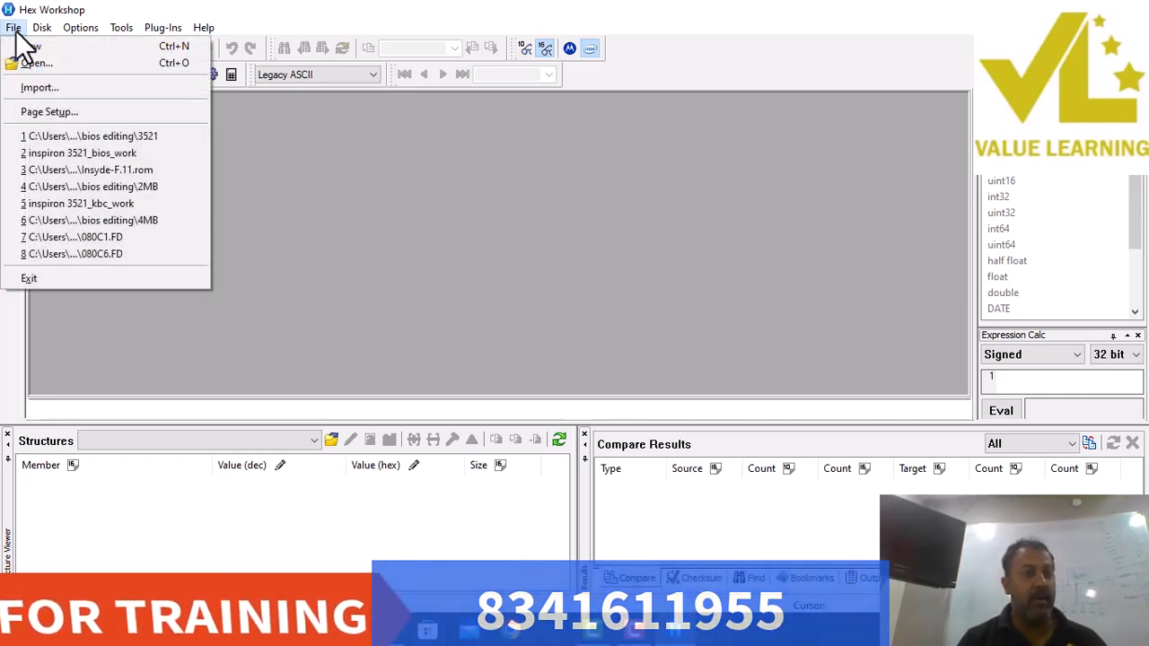
{"action": "left_click", "coordinate": [37, 65]}
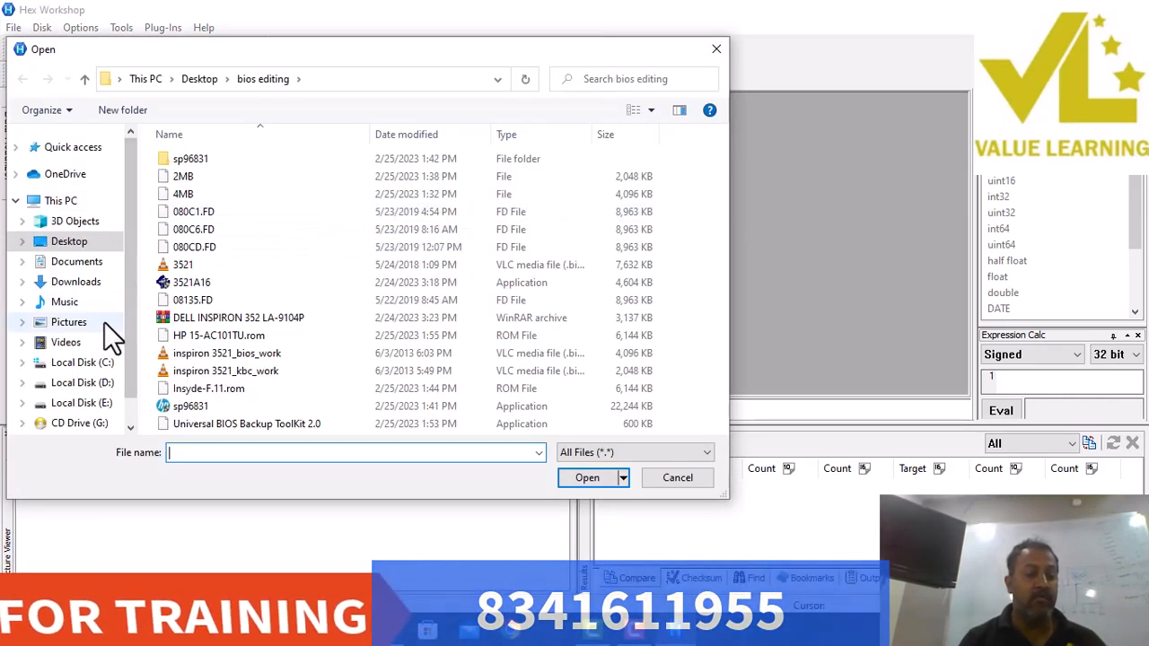
{"action": "left_click", "coordinate": [90, 383]}
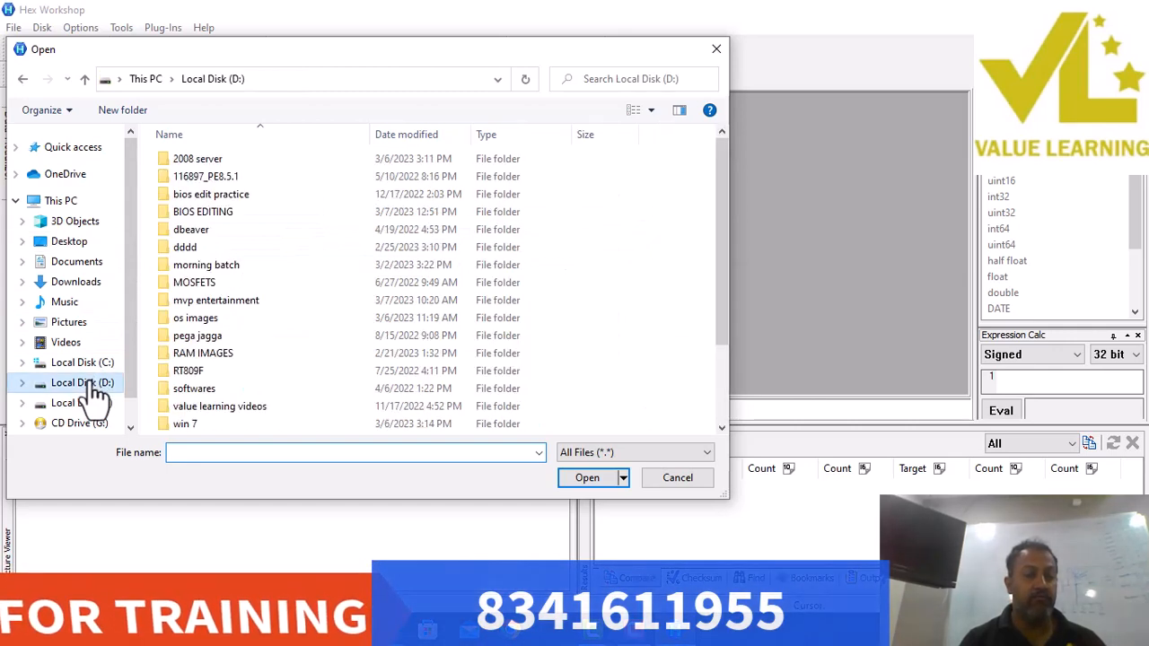
{"action": "double_click", "coordinate": [224, 209]}
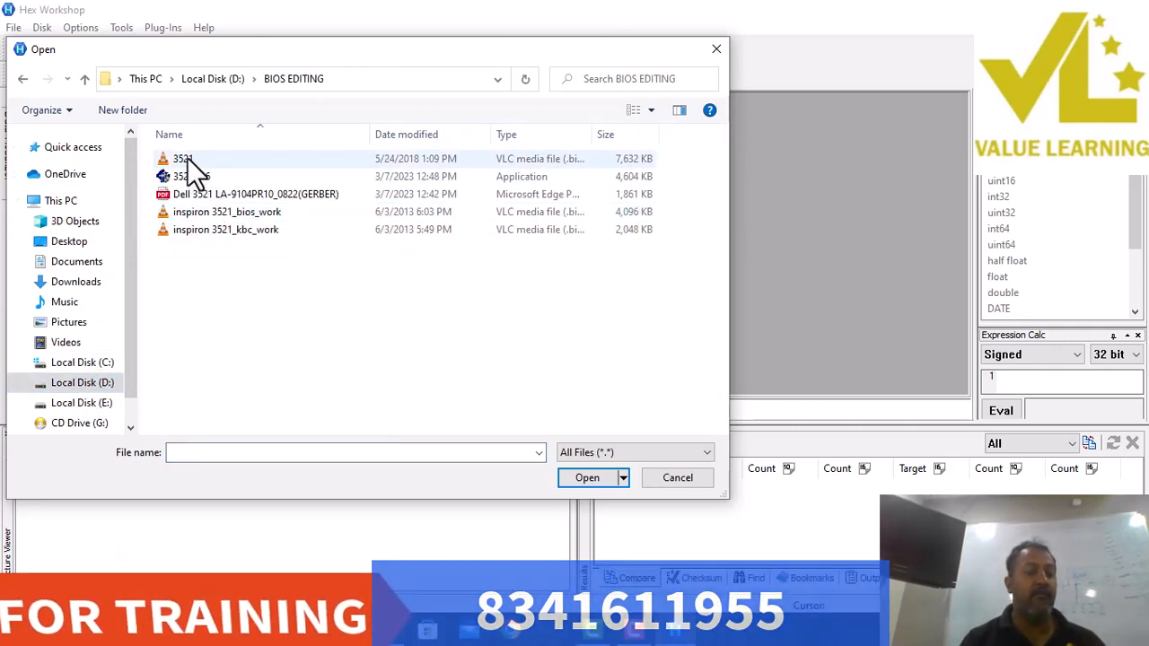
{"action": "double_click", "coordinate": [187, 161]}
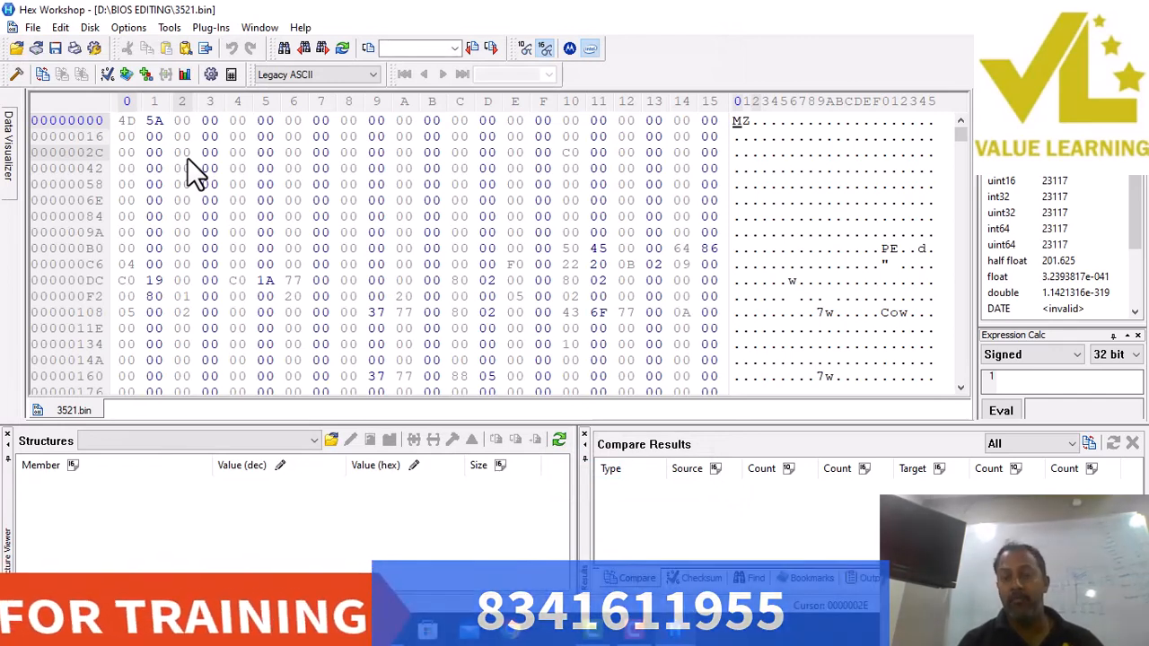
Open inspiron 3521_bios_work.bin from the BIOS EDITING folder as well and tile both files vertically.
{"action": "left_click", "coordinate": [32, 28]}
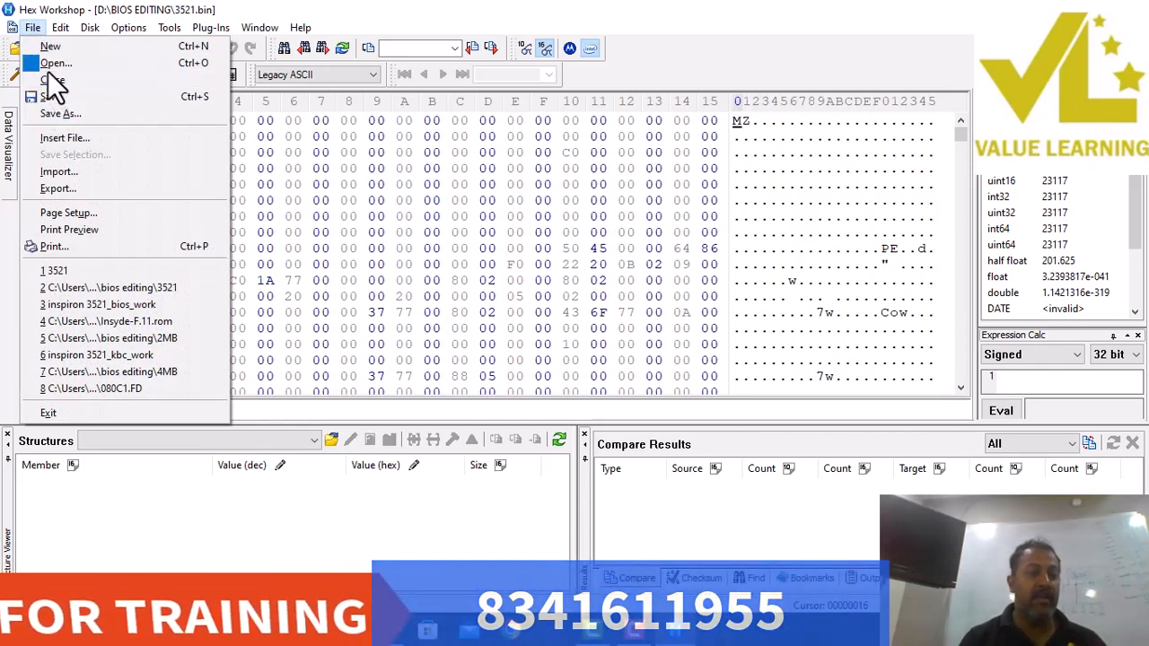
{"action": "left_click", "coordinate": [47, 65]}
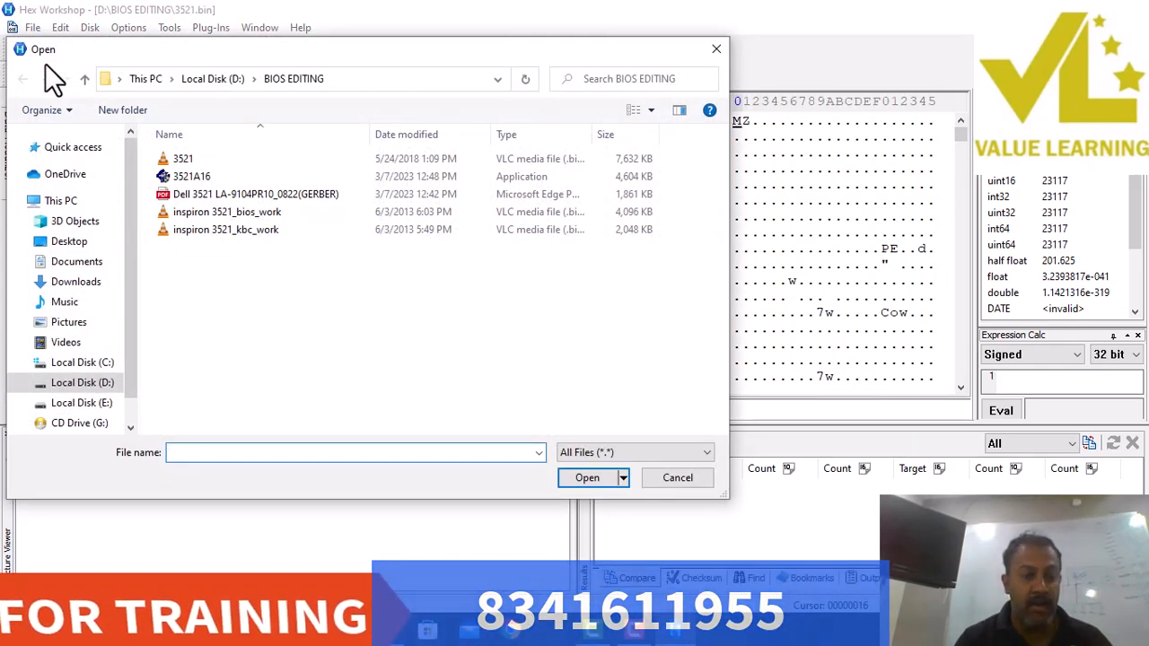
{"action": "double_click", "coordinate": [246, 214]}
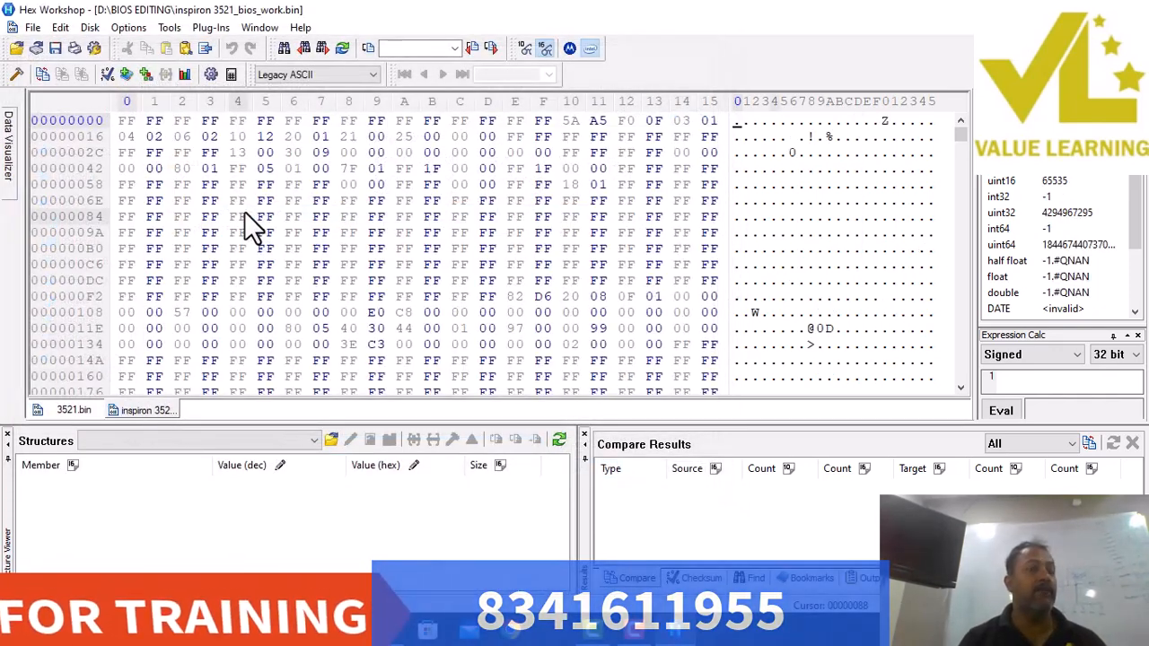
{"action": "left_click", "coordinate": [259, 28]}
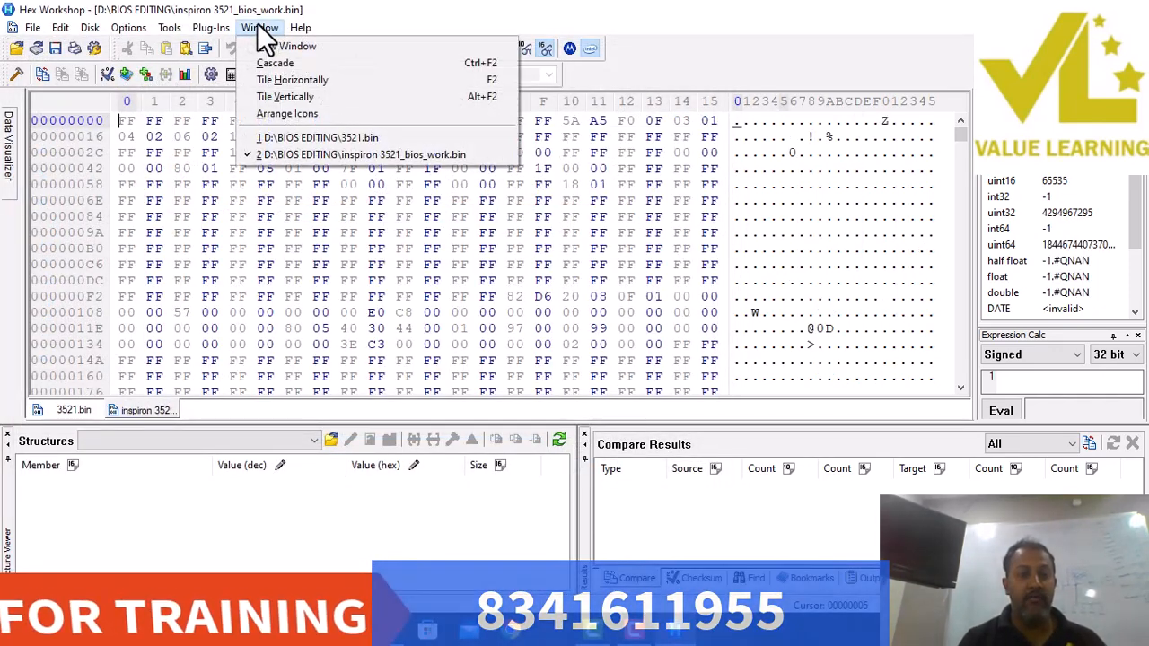
{"action": "left_click", "coordinate": [271, 98]}
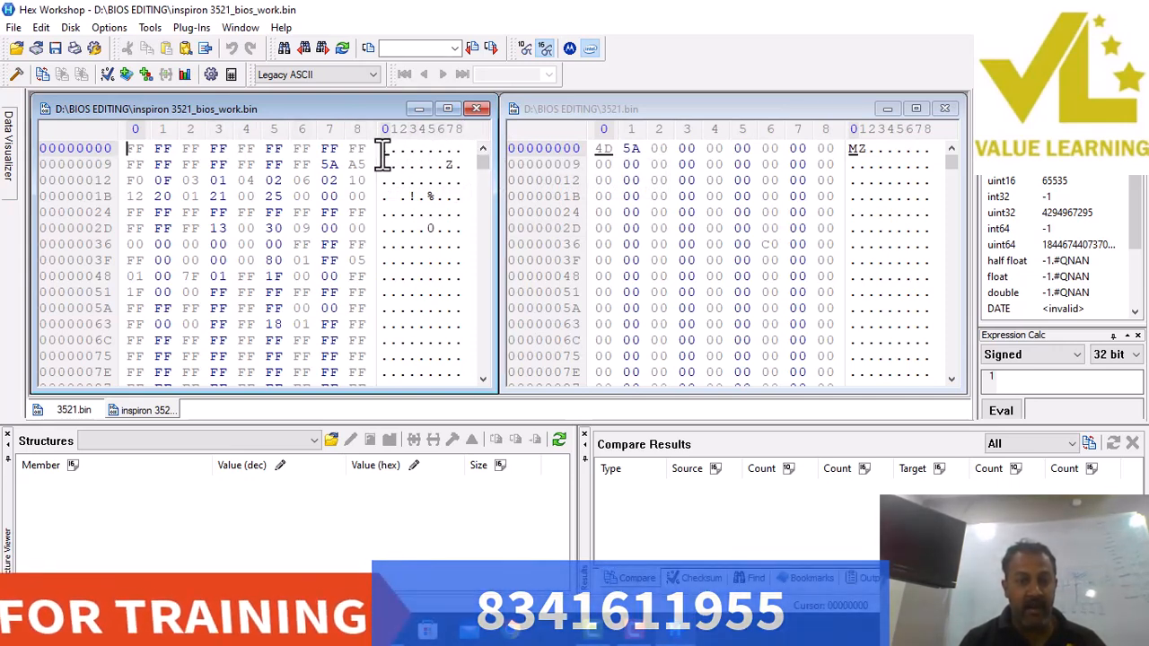
Copy the bytes from the start of inspiron 3521_bios_work.bin through the first 5A, and place the cursor near the beginning of 3521.bin.
{"action": "left_click_drag", "start_coordinate": [383, 154], "coordinate": [455, 171]}
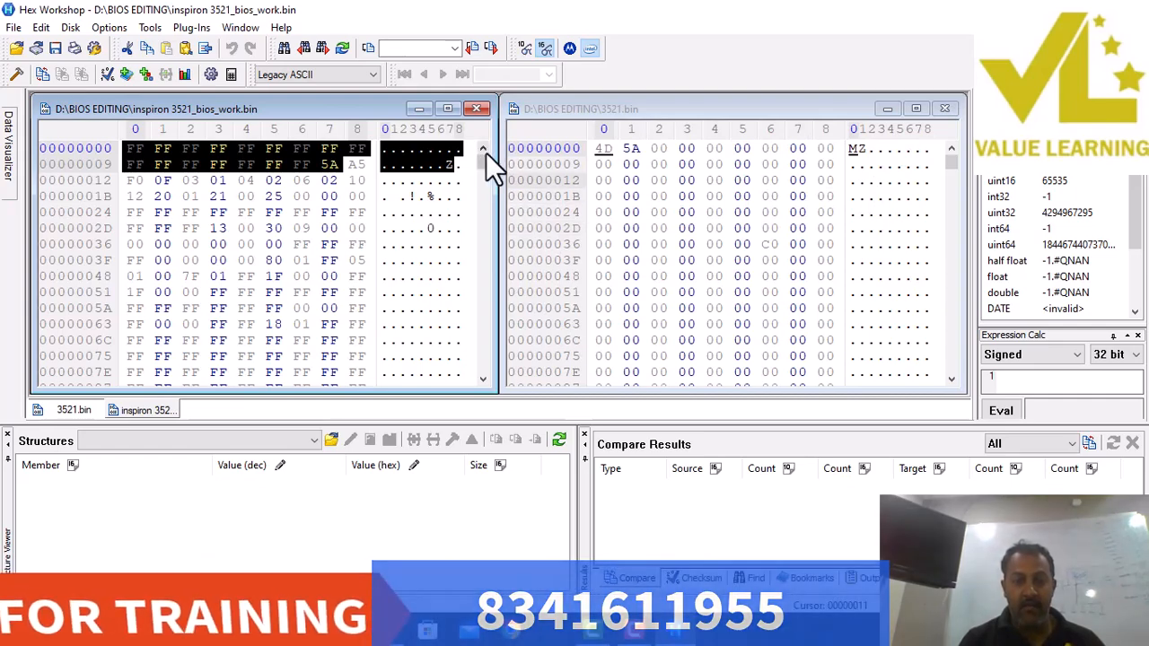
{"action": "mouse_move", "coordinate": [481, 160]}
{"action": "left_mouse_down"}
{"action": "mouse_move", "coordinate": [481, 375]}
{"action": "mouse_move", "coordinate": [487, 147]}
{"action": "left_mouse_up"}
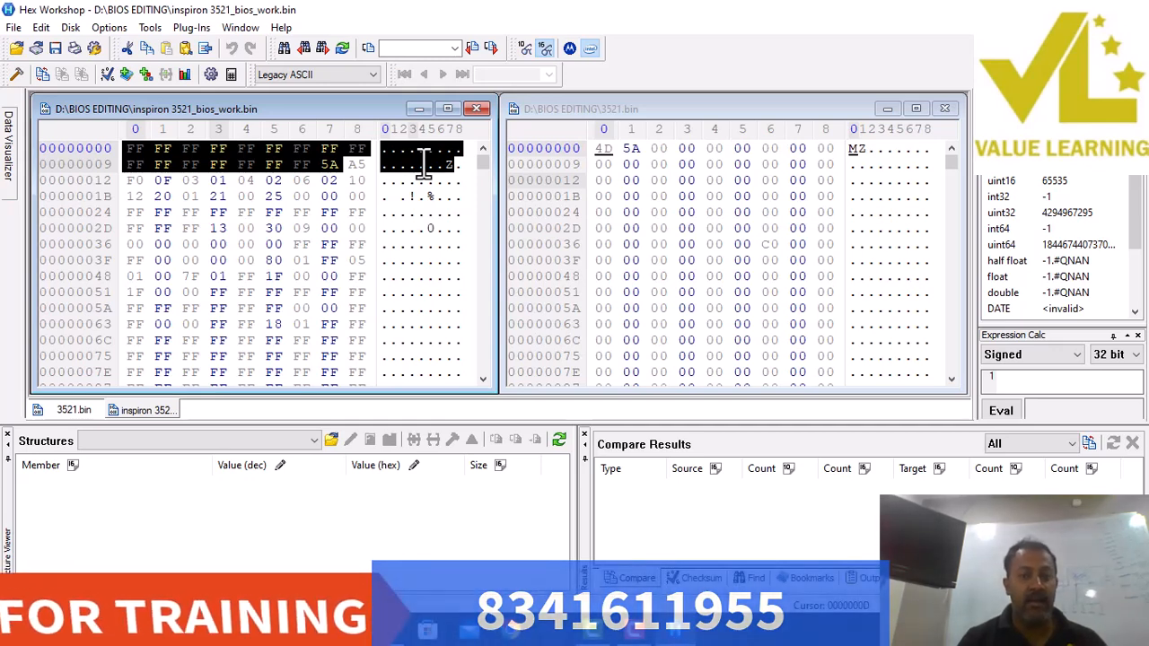
{"action": "right_click", "coordinate": [275, 164]}
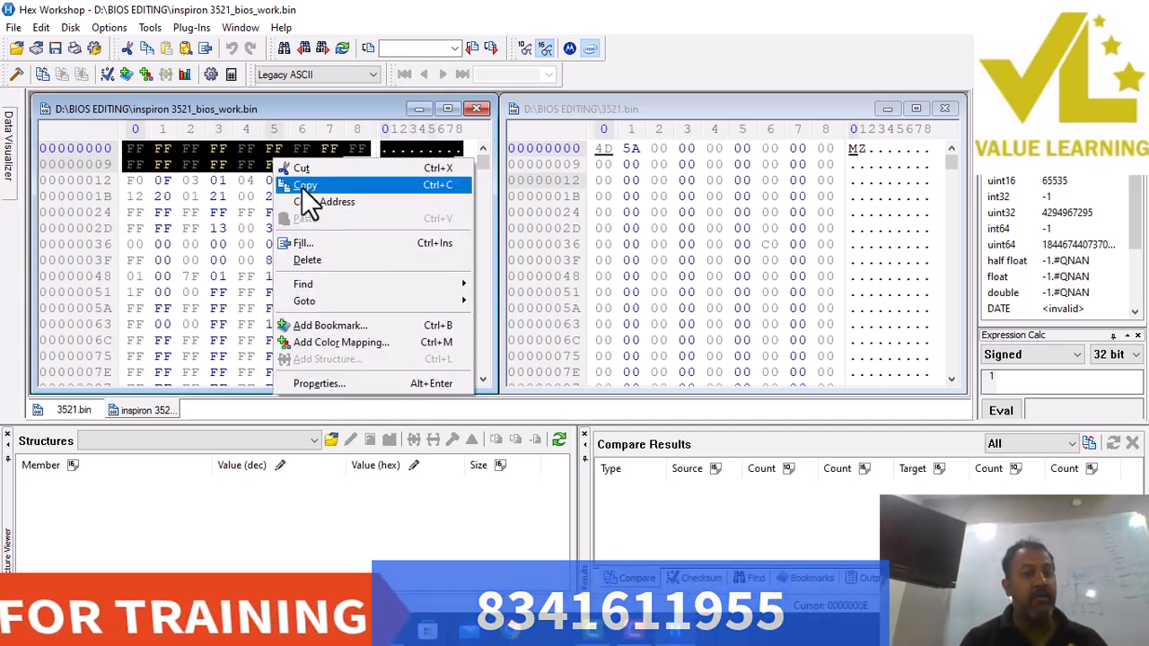
{"action": "left_click", "coordinate": [302, 186]}
{"action": "left_click", "coordinate": [761, 177]}
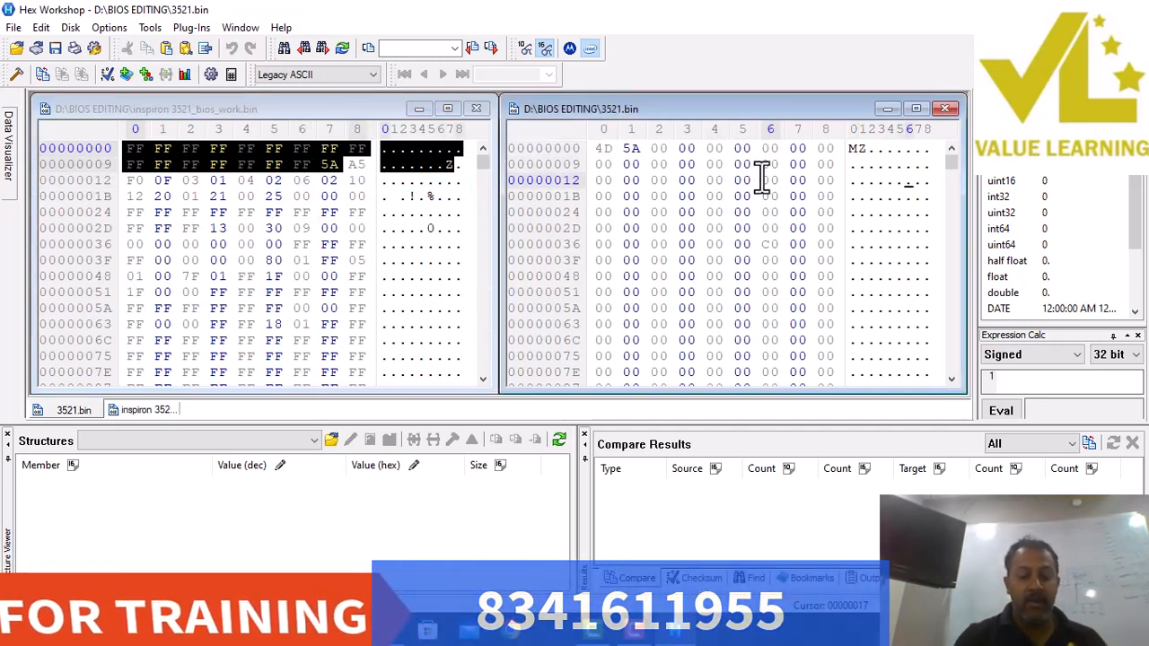
{"action": "left_click", "coordinate": [706, 167]}
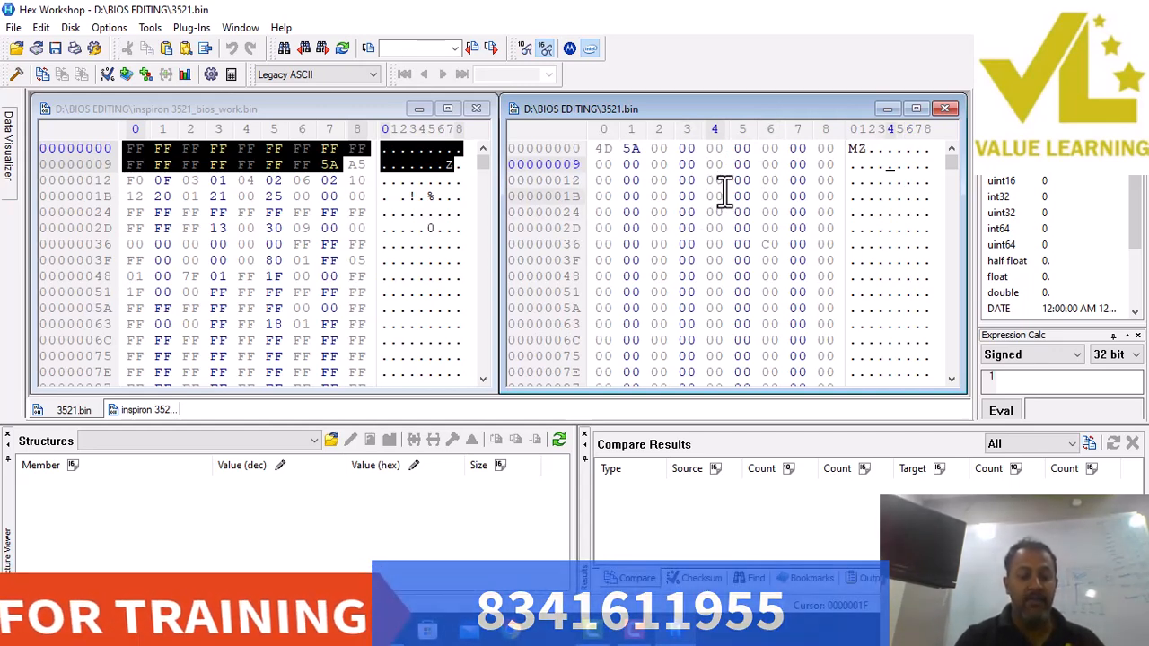
Search downward in 3521.bin for the copied hex values, sixteen FF bytes followed by 5A.
{"action": "key", "text": "ctrl+f"}
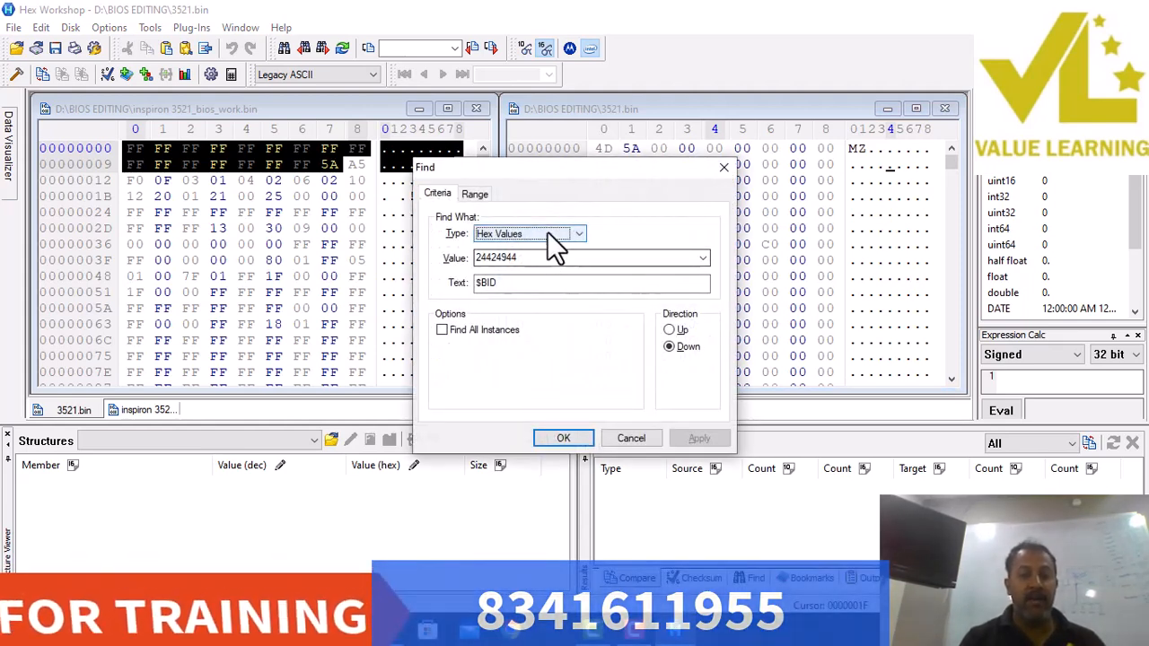
{"action": "left_click", "coordinate": [580, 234]}
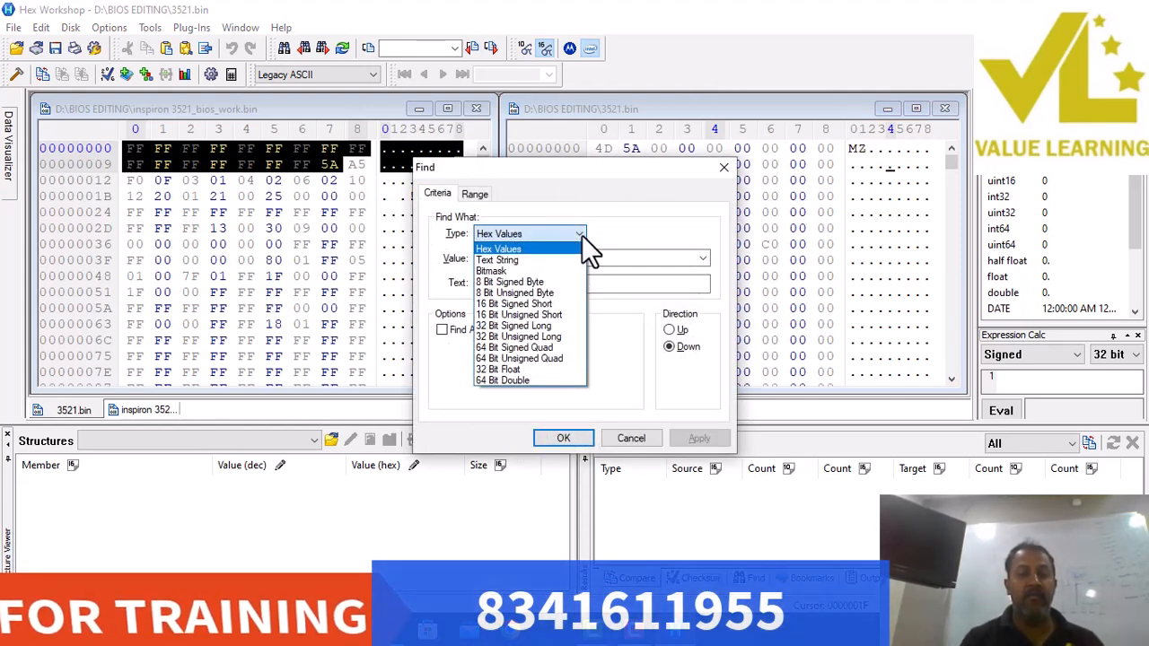
{"action": "left_click", "coordinate": [514, 250]}
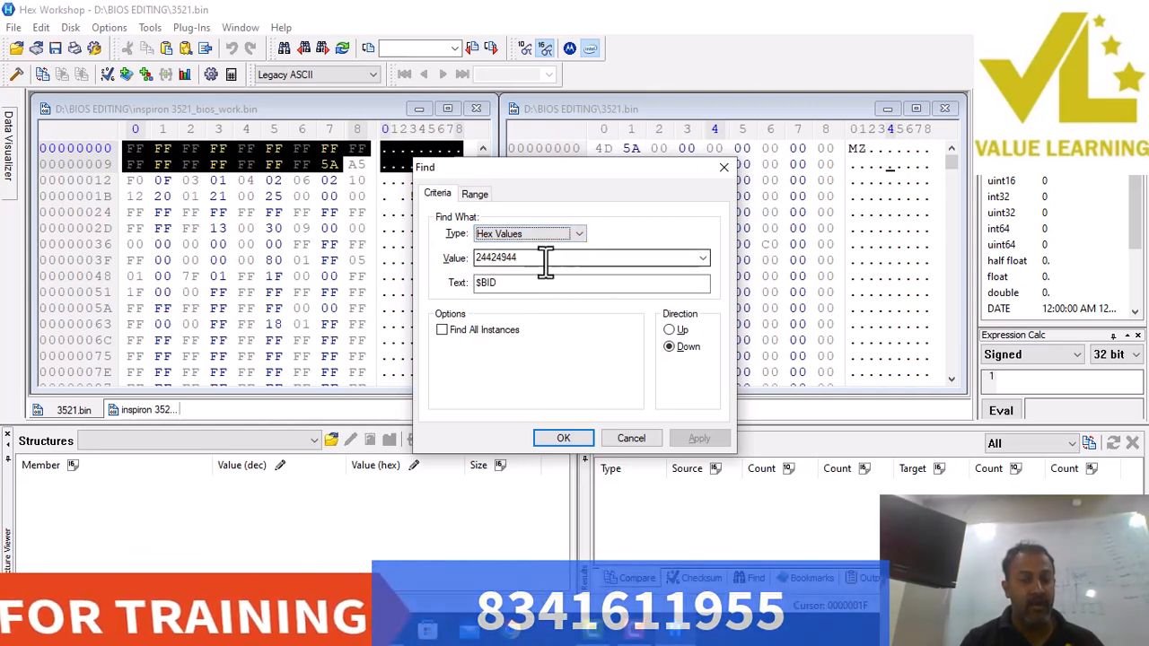
{"action": "double_click", "coordinate": [546, 259]}
{"action": "key", "text": "ctrl+v"}
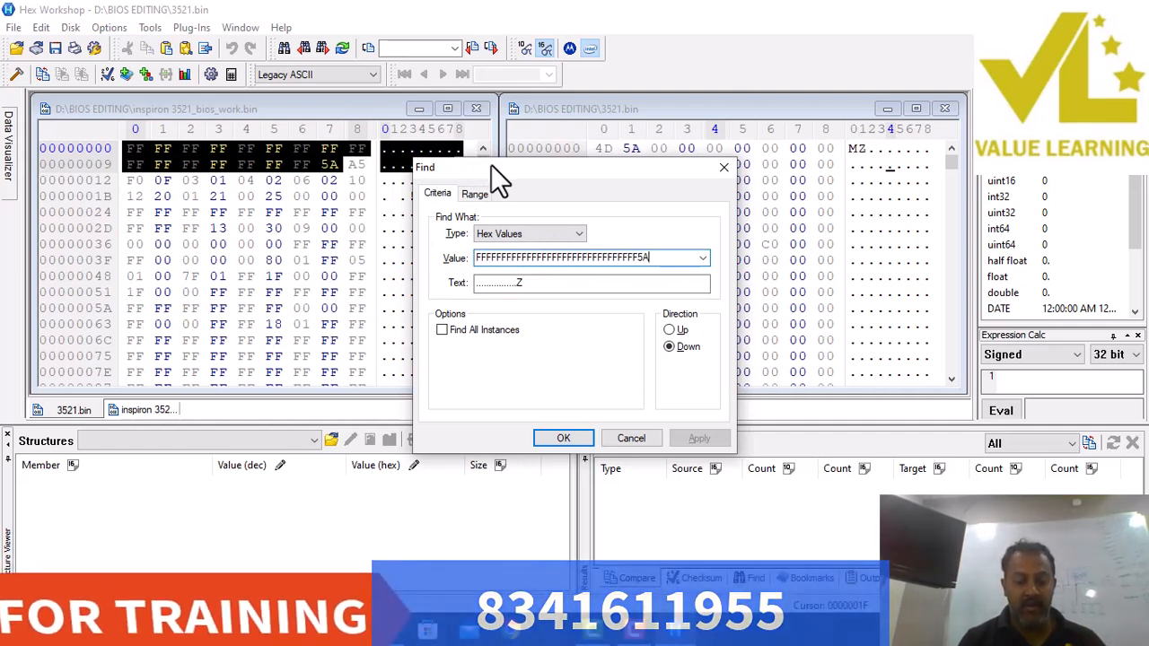
{"action": "left_click_drag", "start_coordinate": [493, 164], "coordinate": [578, 168]}
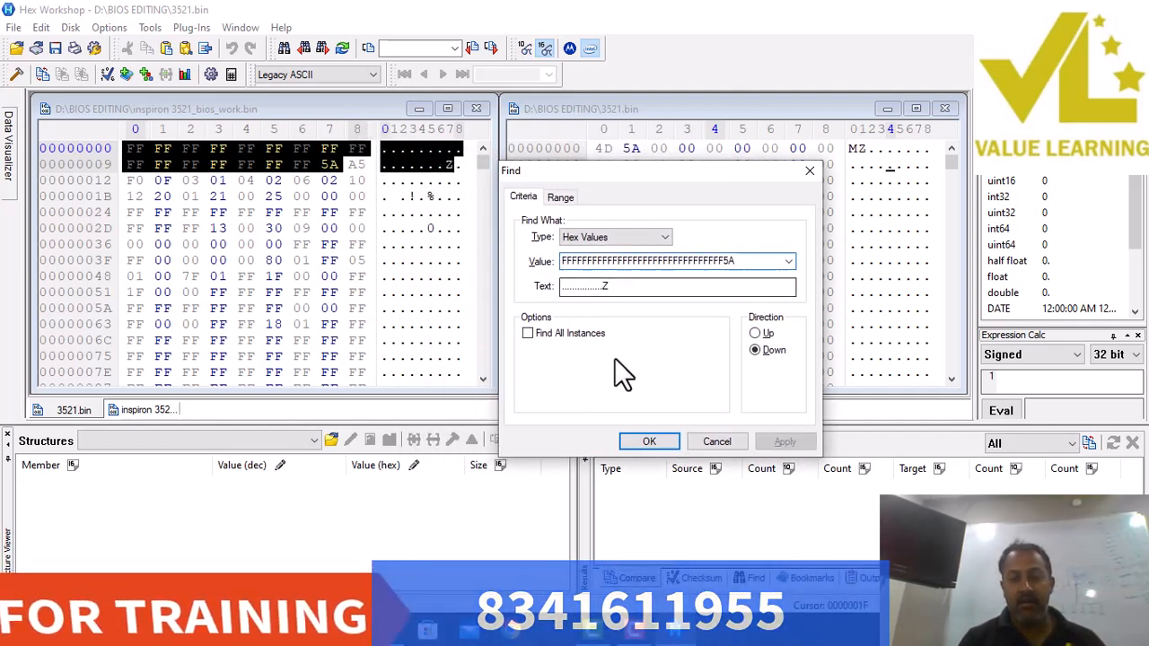
{"action": "left_click", "coordinate": [647, 443]}
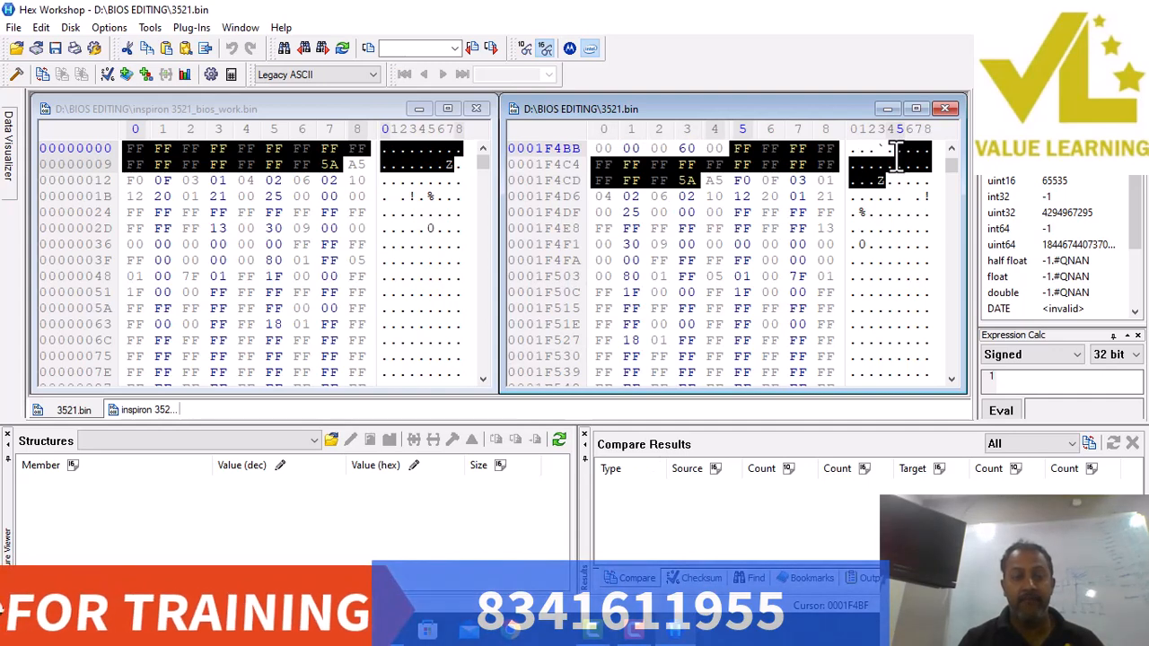
Cut all bytes in 3521.bin from the start of the file up to the found FF…5A sequence, confirming the deletion.
{"action": "left_click", "coordinate": [382, 156]}
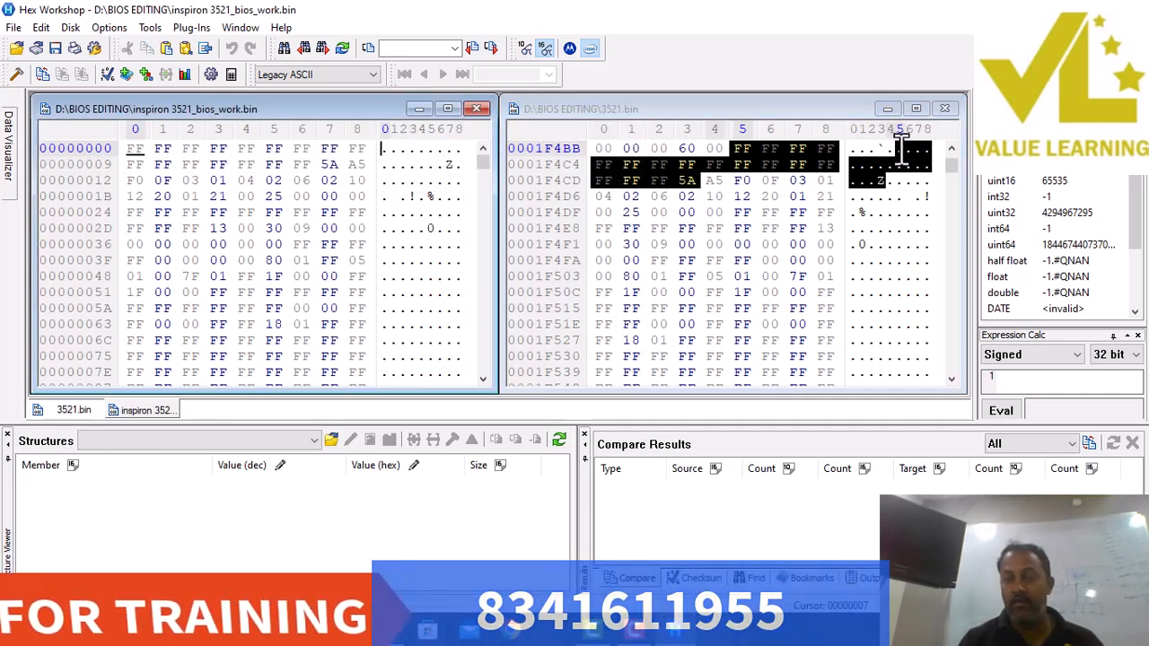
{"action": "left_click", "coordinate": [898, 153]}
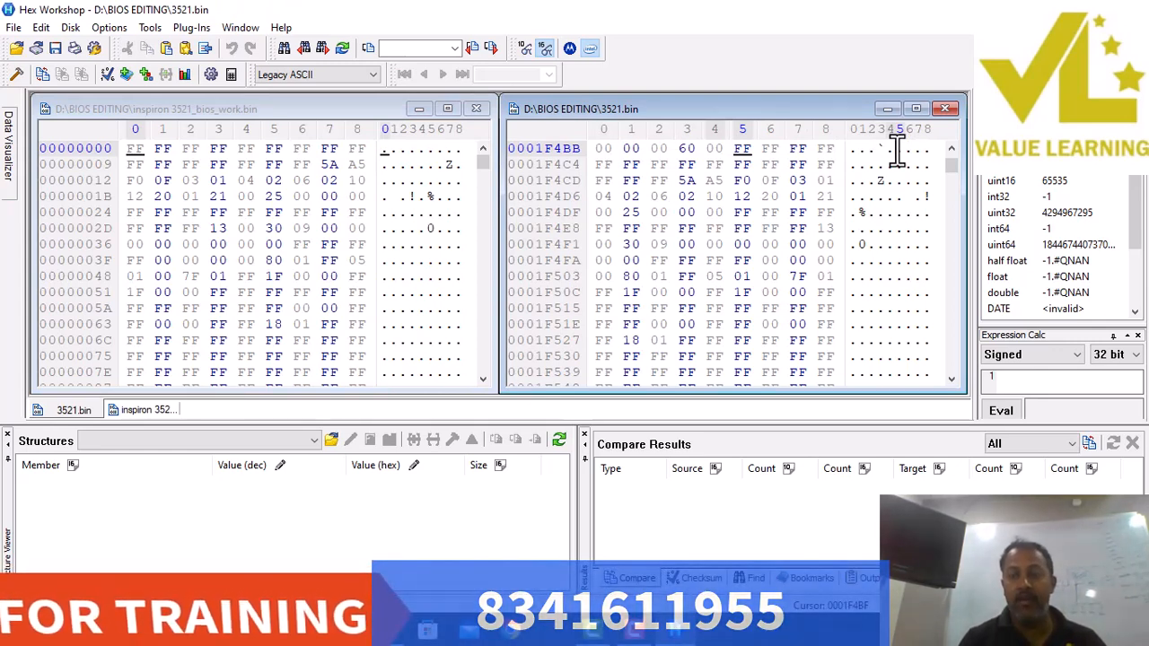
{"action": "left_click_drag", "start_coordinate": [896, 151], "coordinate": [853, 126]}
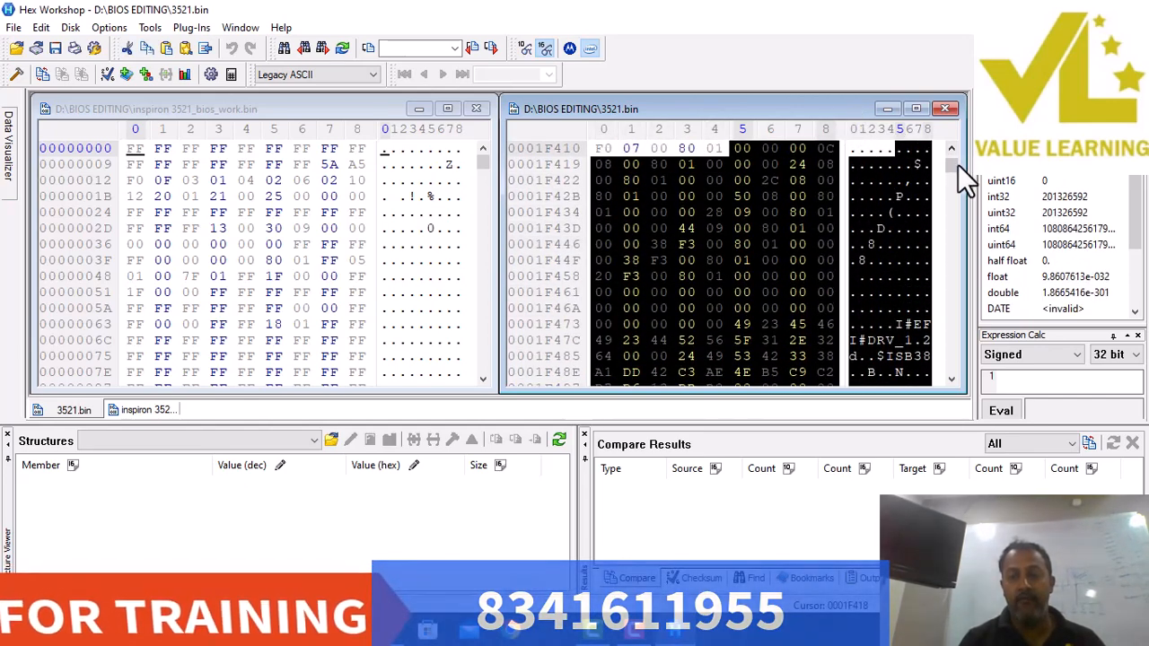
{"action": "key", "text": "ctrl+Home"}
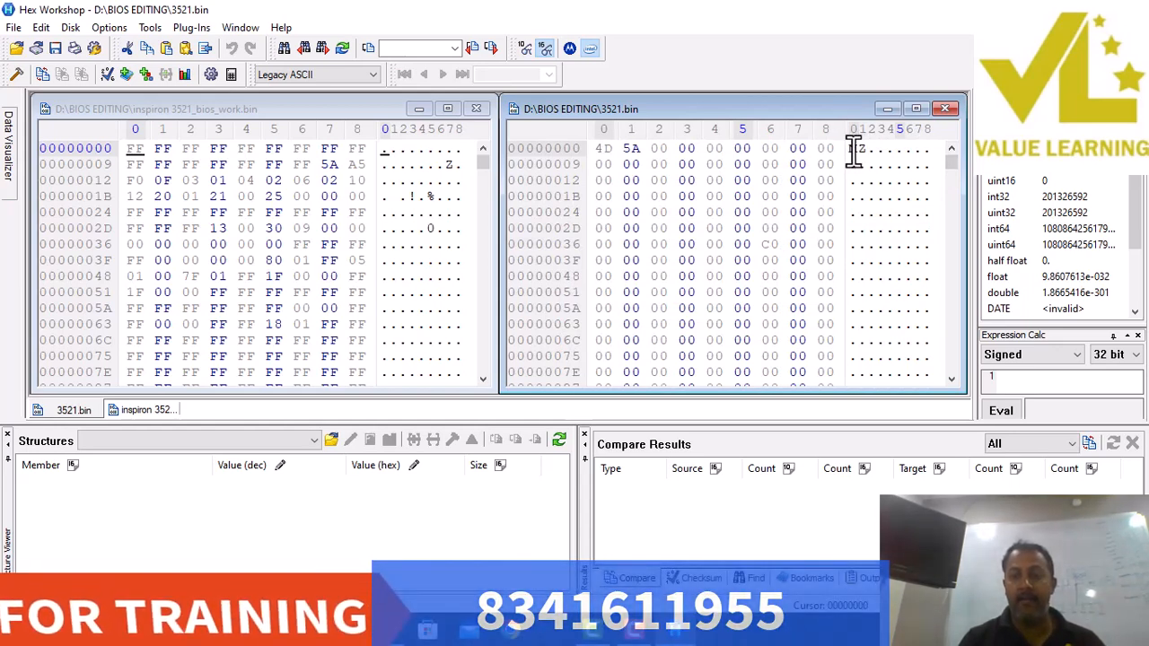
{"action": "key", "text": "ctrl+a"}
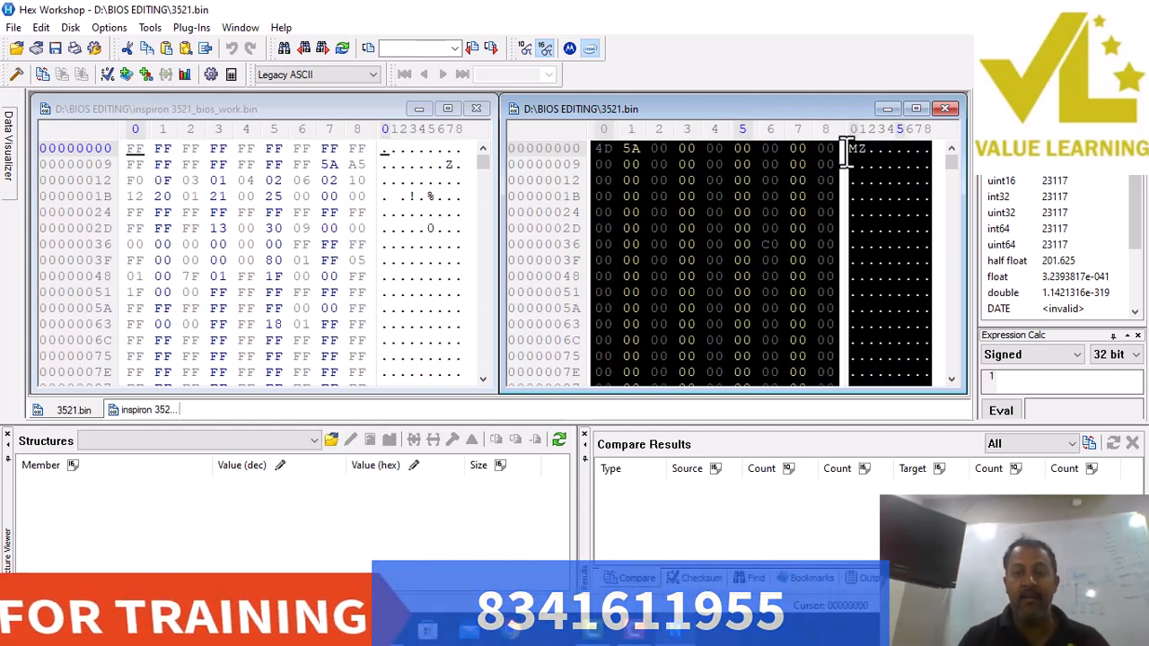
{"action": "right_click", "coordinate": [765, 179]}
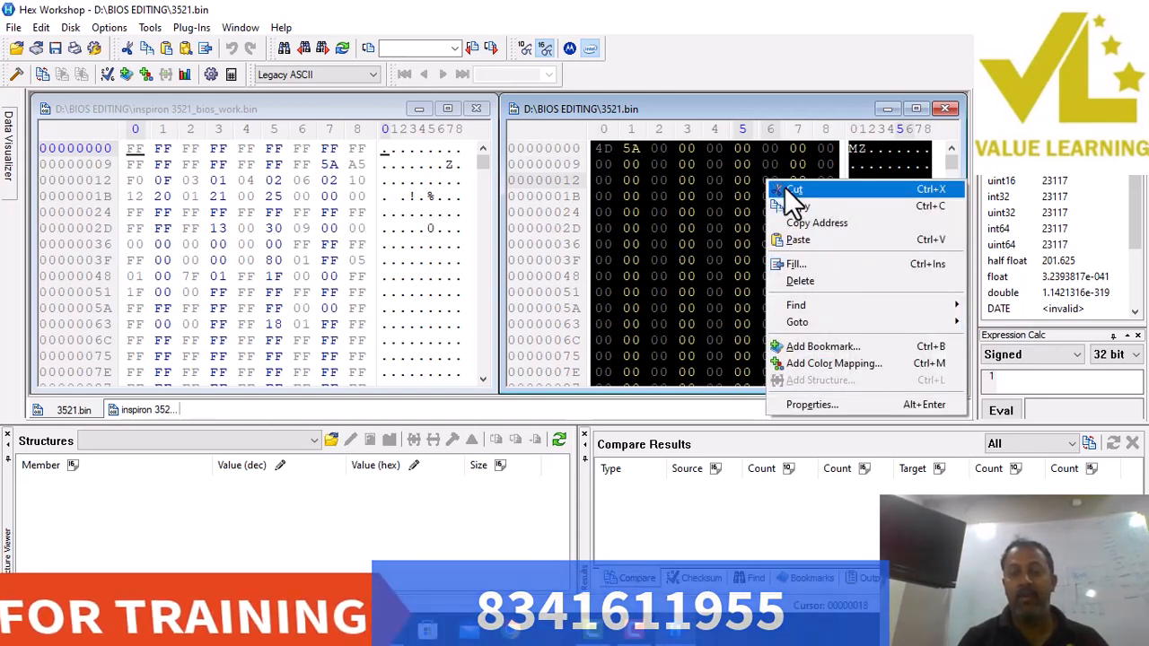
{"action": "left_click", "coordinate": [792, 190]}
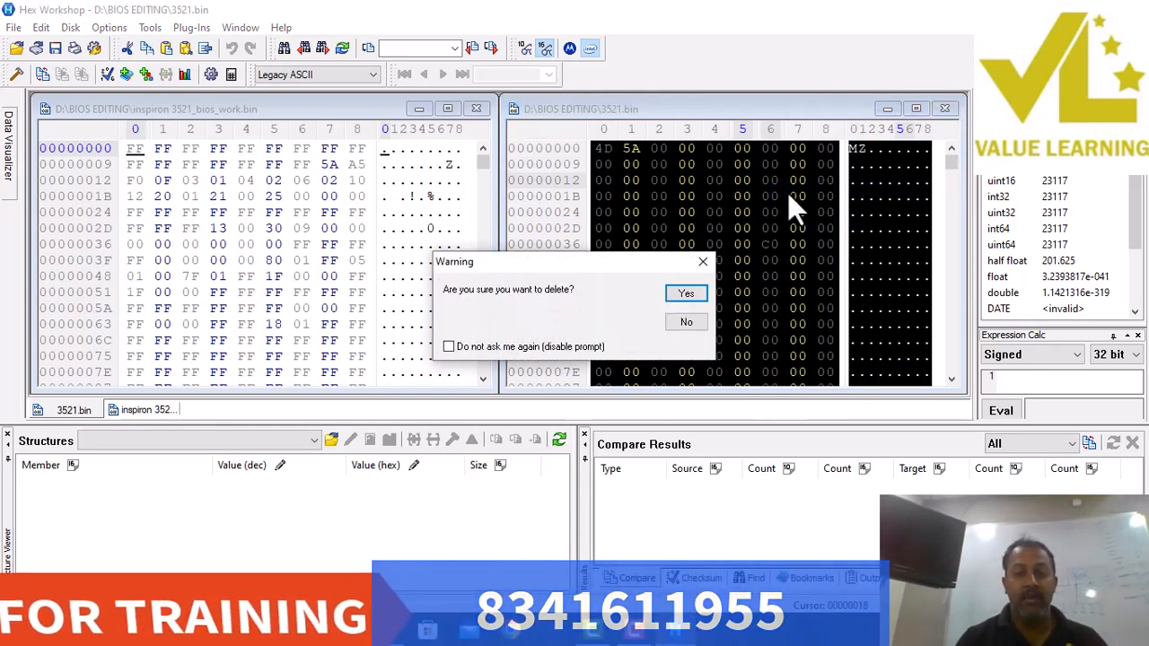
{"action": "left_click", "coordinate": [680, 295]}
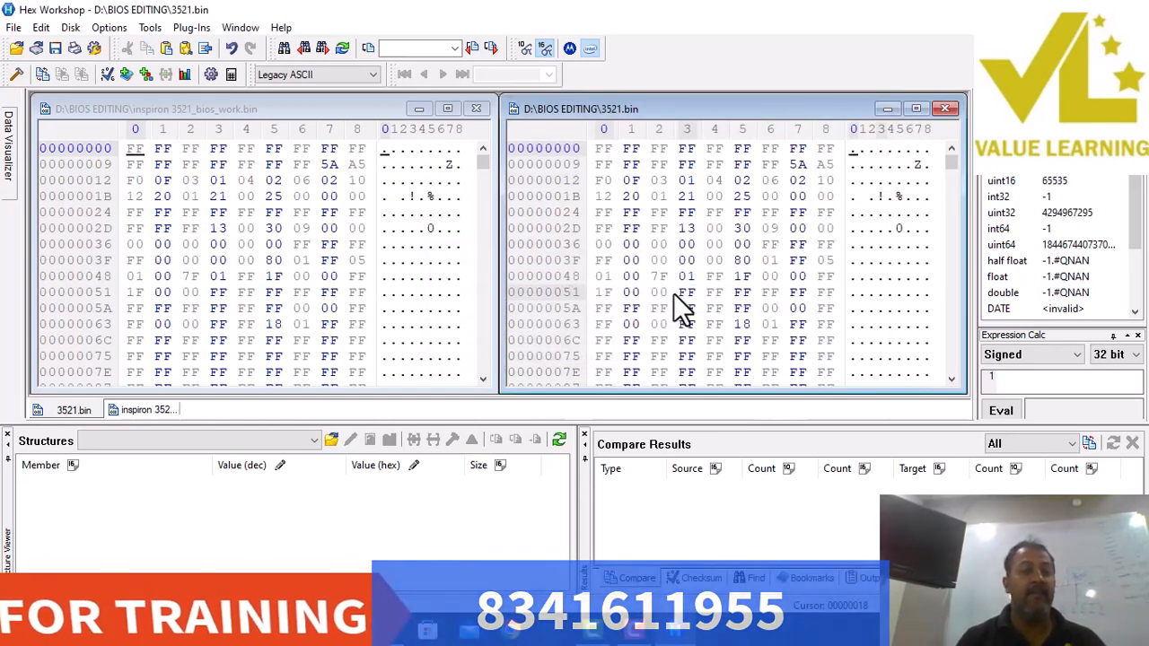
Create a new blank file, insert the cut bytes into it, and return to the two tiled BIOS files.
{"action": "left_click", "coordinate": [14, 28]}
{"action": "left_click", "coordinate": [30, 47]}
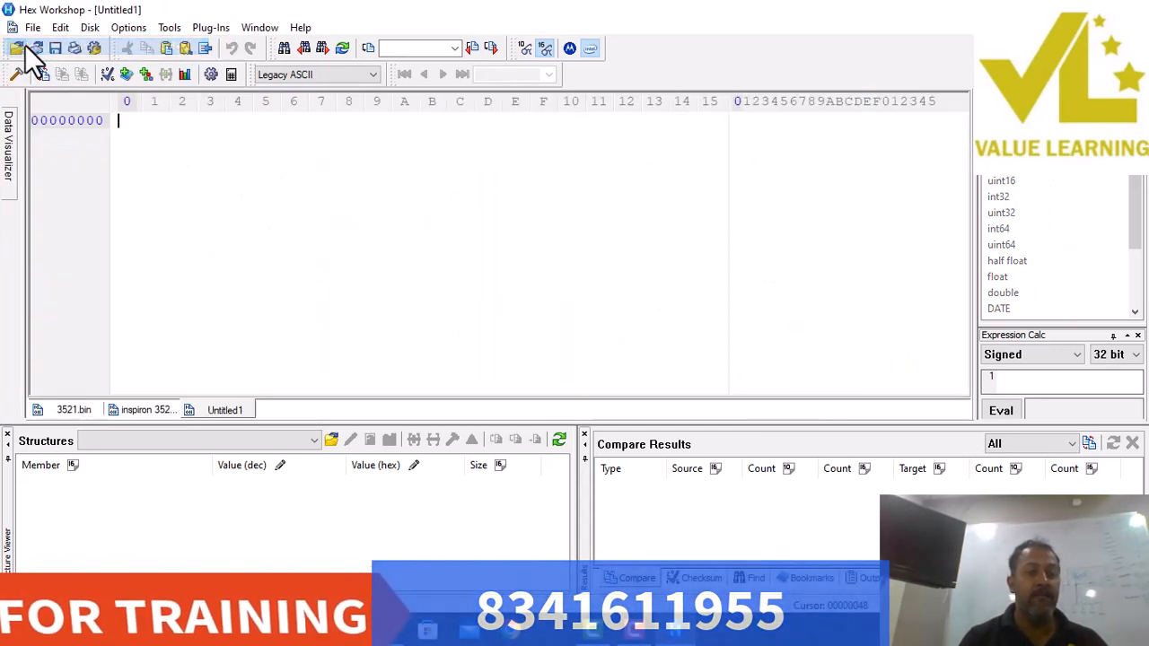
{"action": "key", "text": "ctrl+v"}
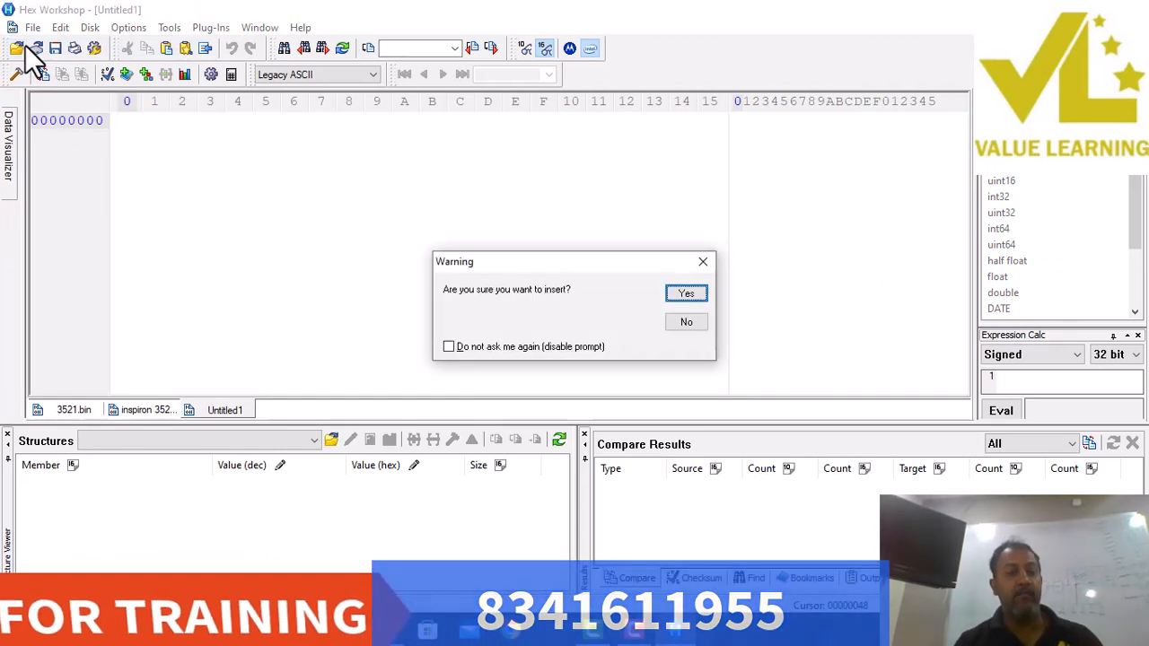
{"action": "left_click", "coordinate": [680, 293]}
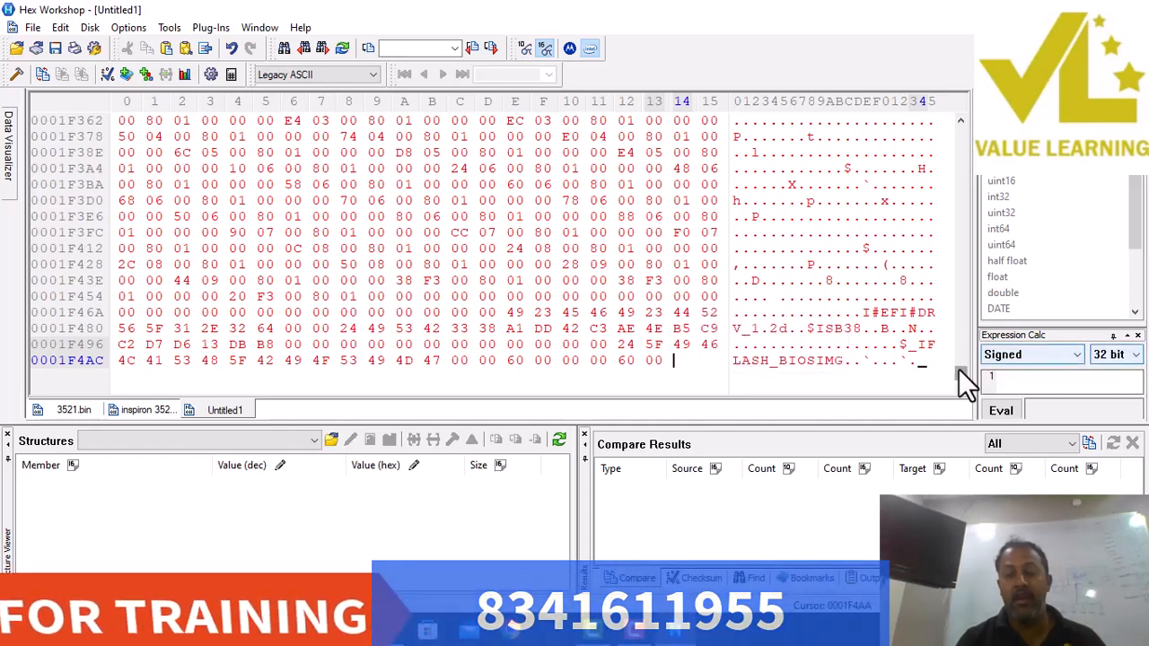
{"action": "left_click_drag", "start_coordinate": [961, 382], "coordinate": [957, 122]}
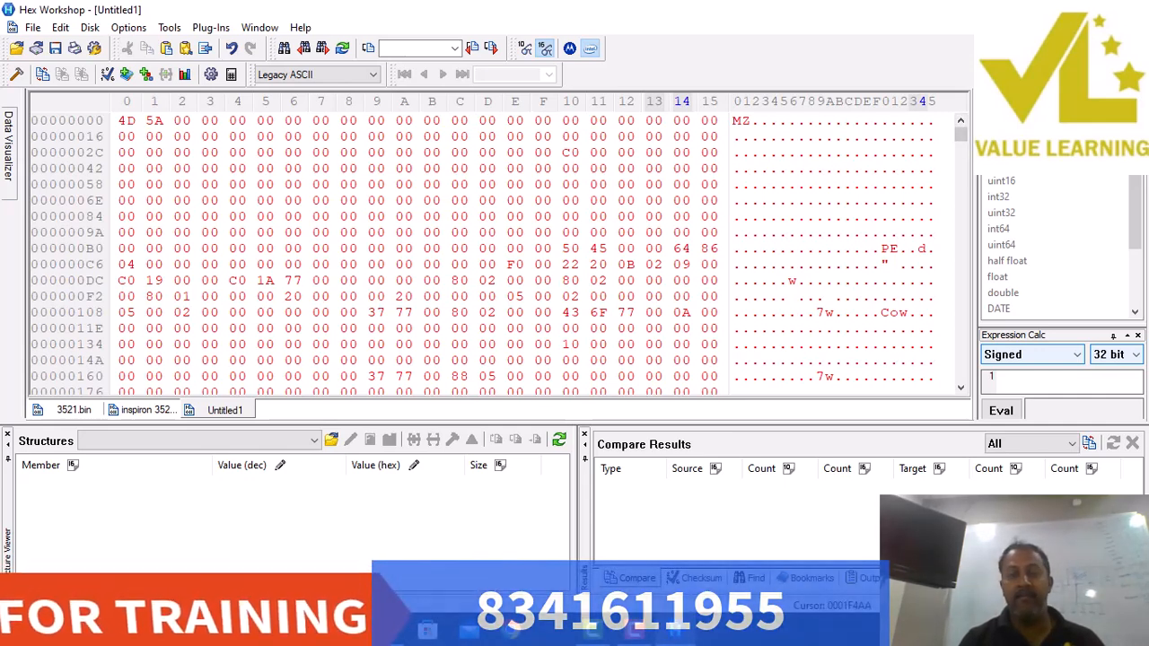
{"action": "left_click", "coordinate": [1098, 27]}
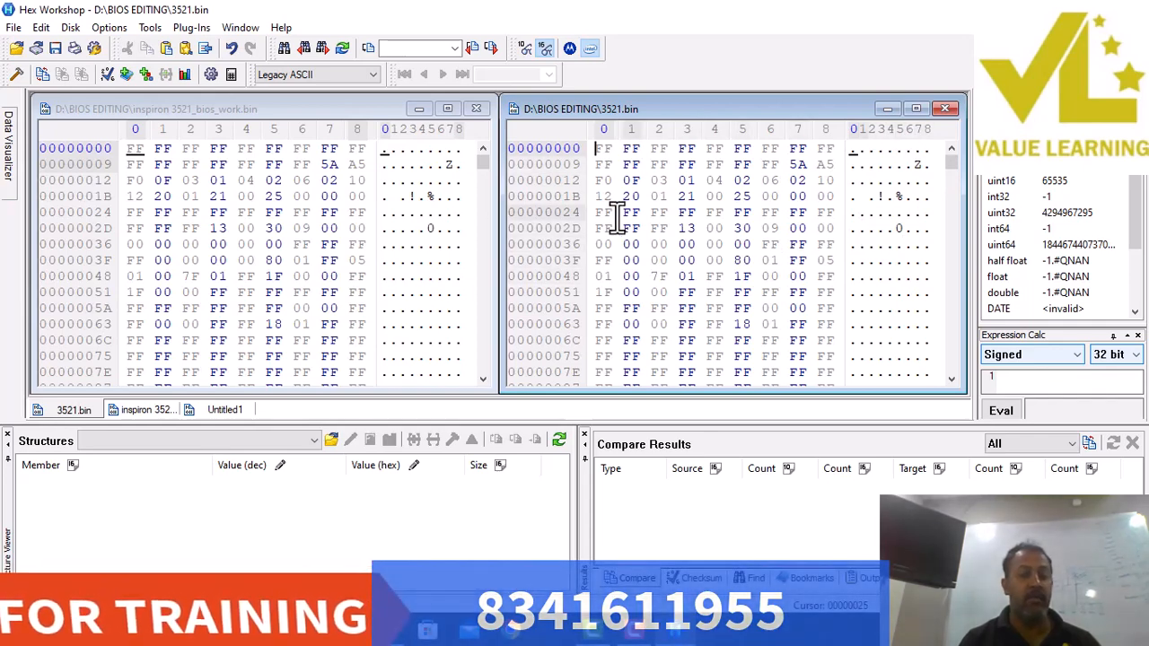
Compare the last offsets of inspiron 3521_bios_work.bin and 3521.bin at the ends of both files.
{"action": "left_click", "coordinate": [484, 163]}
{"action": "left_click_drag", "start_coordinate": [484, 163], "coordinate": [478, 377]}
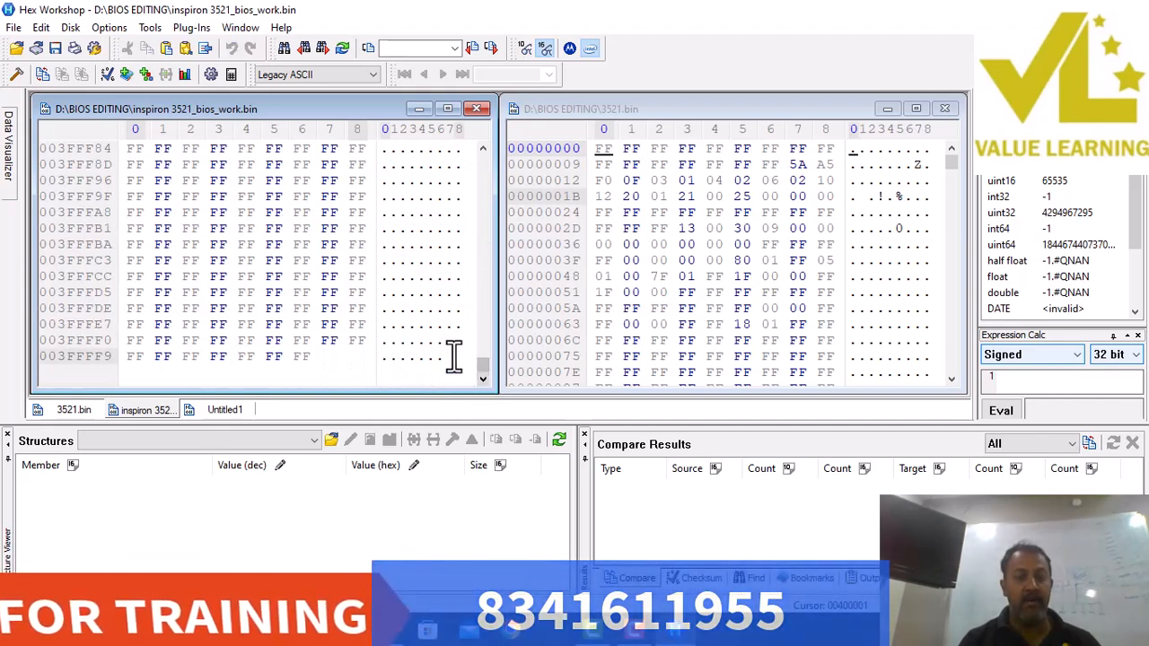
{"action": "left_click_drag", "start_coordinate": [952, 164], "coordinate": [956, 389]}
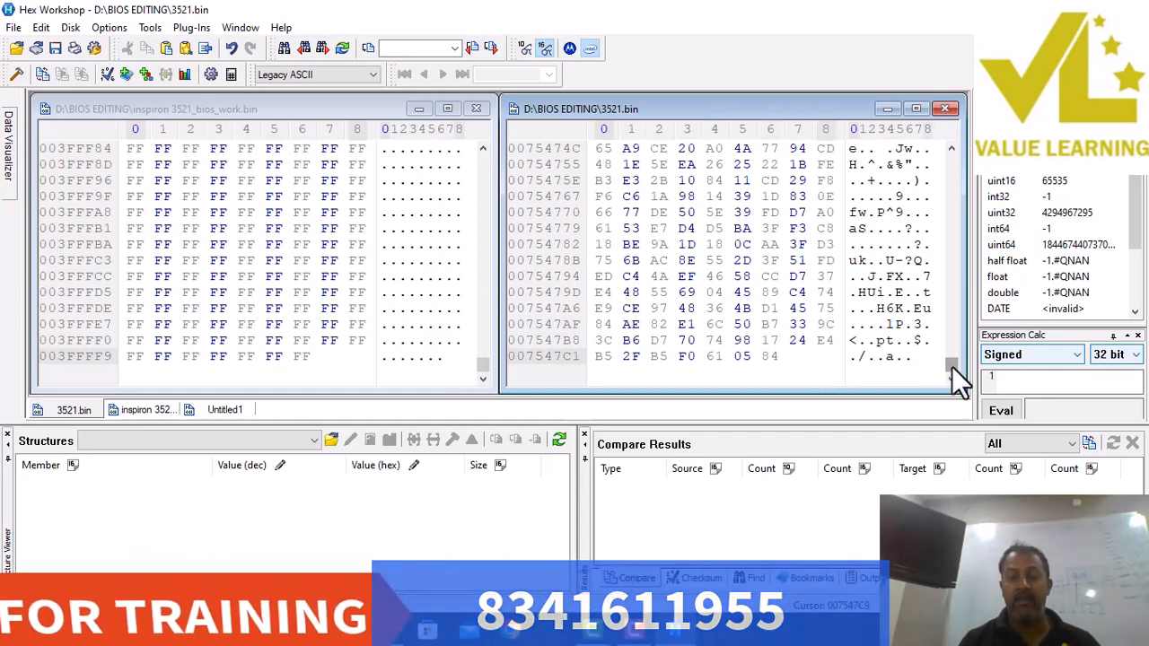
Place the cursor in 3521.bin immediately after offset 003FFFFF, the last offset of inspiron 3521_bios_work.bin.
{"action": "left_click_drag", "start_coordinate": [955, 371], "coordinate": [954, 263]}
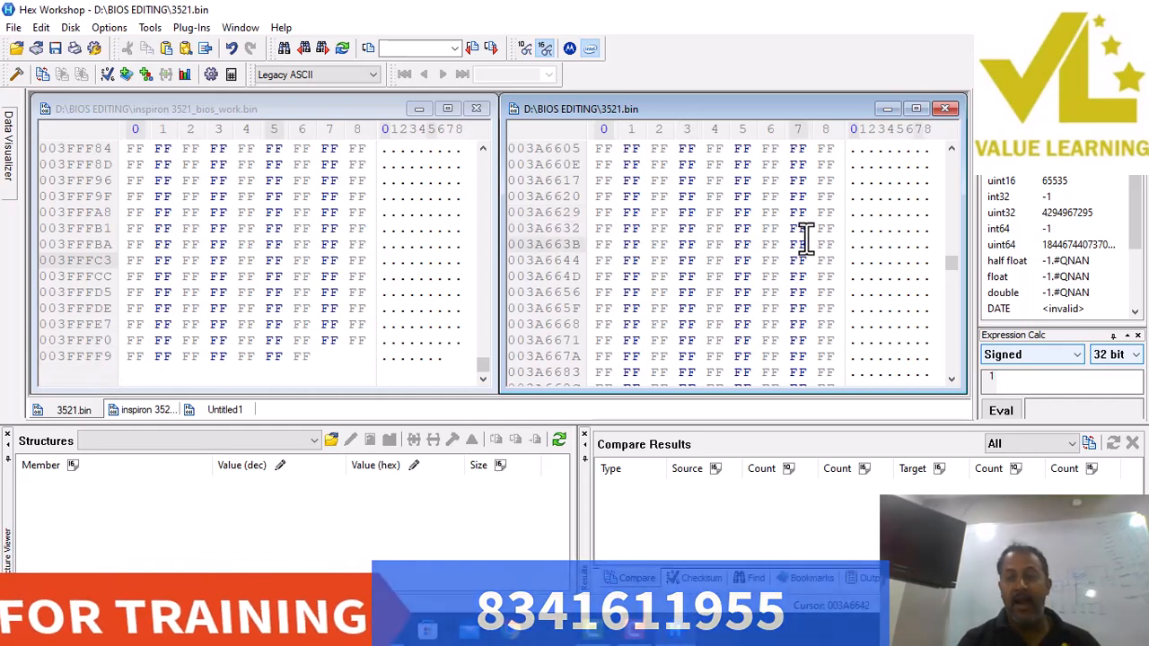
{"action": "mouse_move", "coordinate": [952, 261]}
{"action": "left_mouse_down"}
{"action": "mouse_move", "coordinate": [952, 249]}
{"action": "mouse_move", "coordinate": [951, 275]}
{"action": "left_mouse_up"}
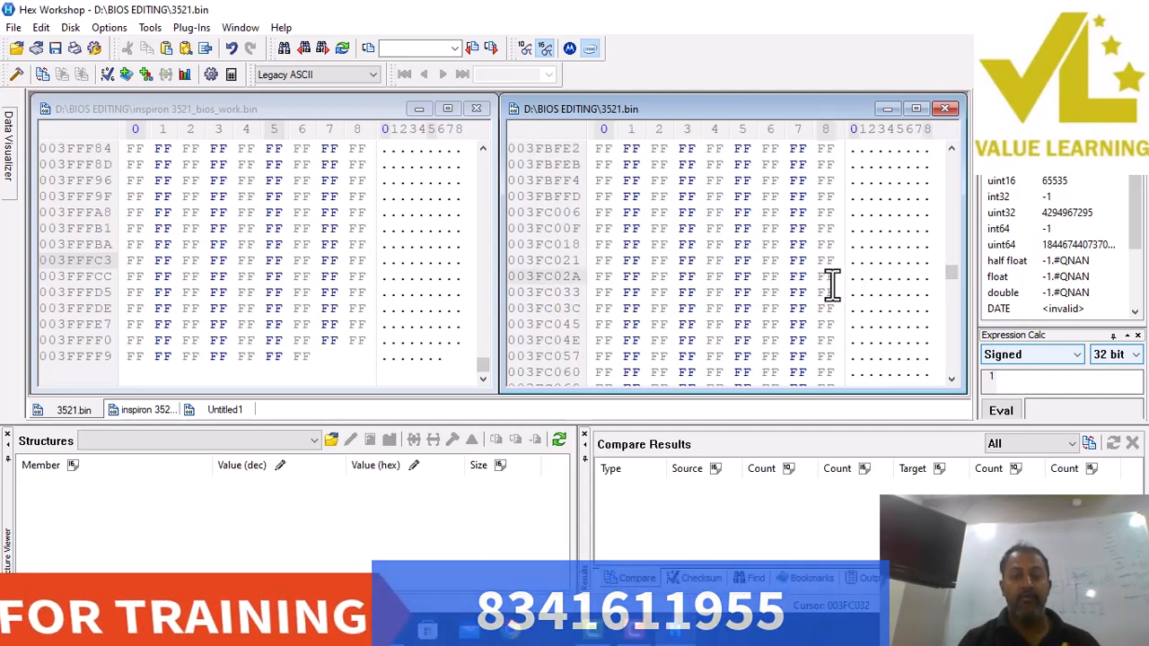
{"action": "left_click", "coordinate": [953, 378]}
{"action": "left_click", "coordinate": [952, 378]}
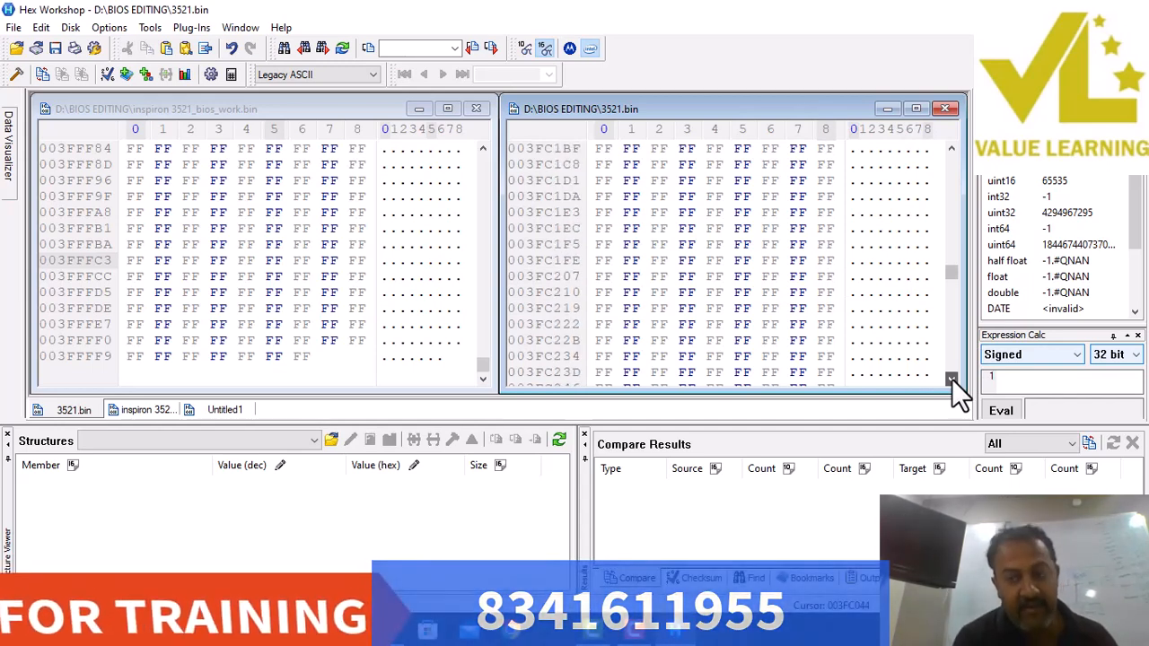
{"action": "left_click", "coordinate": [953, 378]}
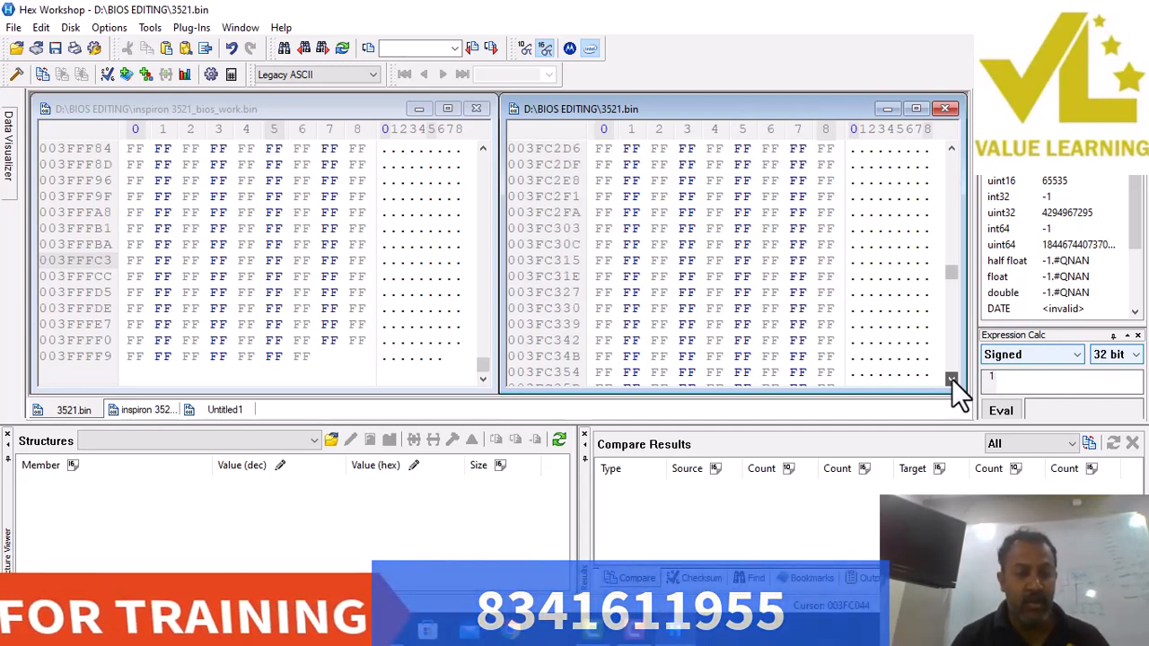
{"action": "left_click", "coordinate": [952, 378]}
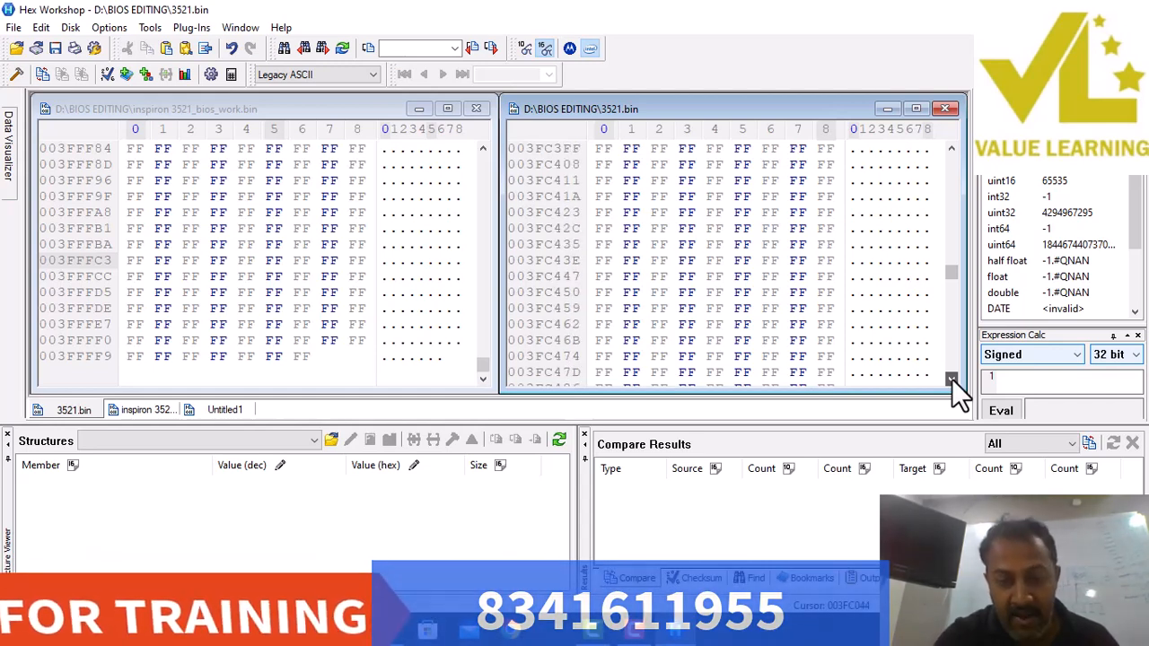
{"action": "left_click", "coordinate": [952, 378]}
{"action": "left_click", "coordinate": [953, 378]}
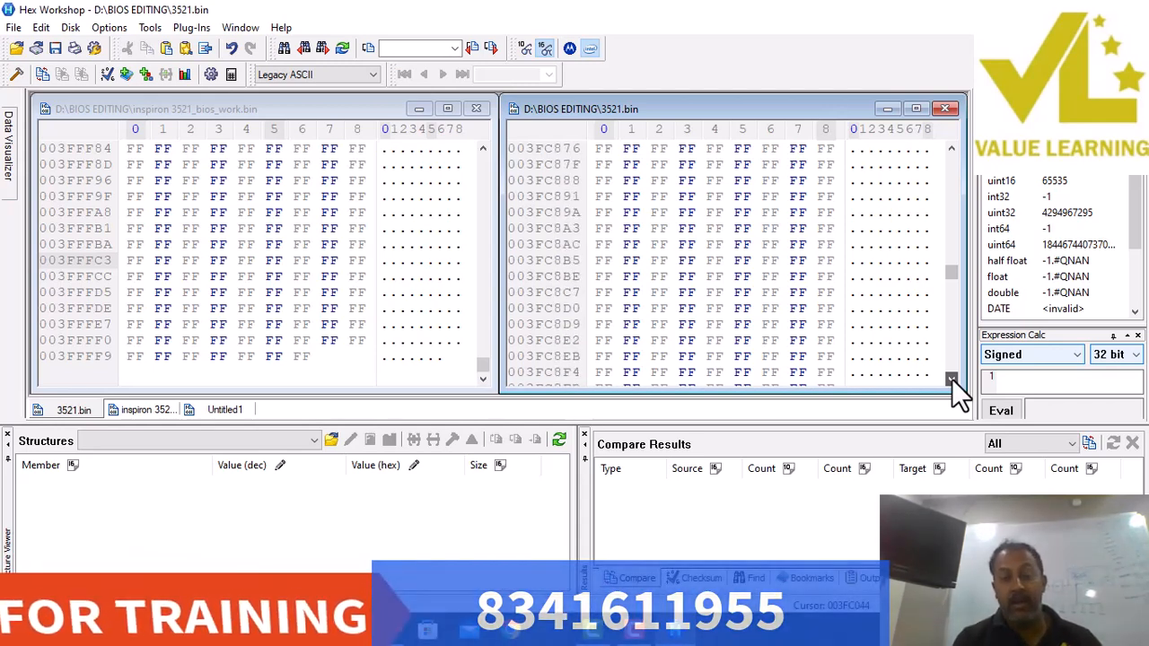
{"action": "left_click", "coordinate": [952, 378]}
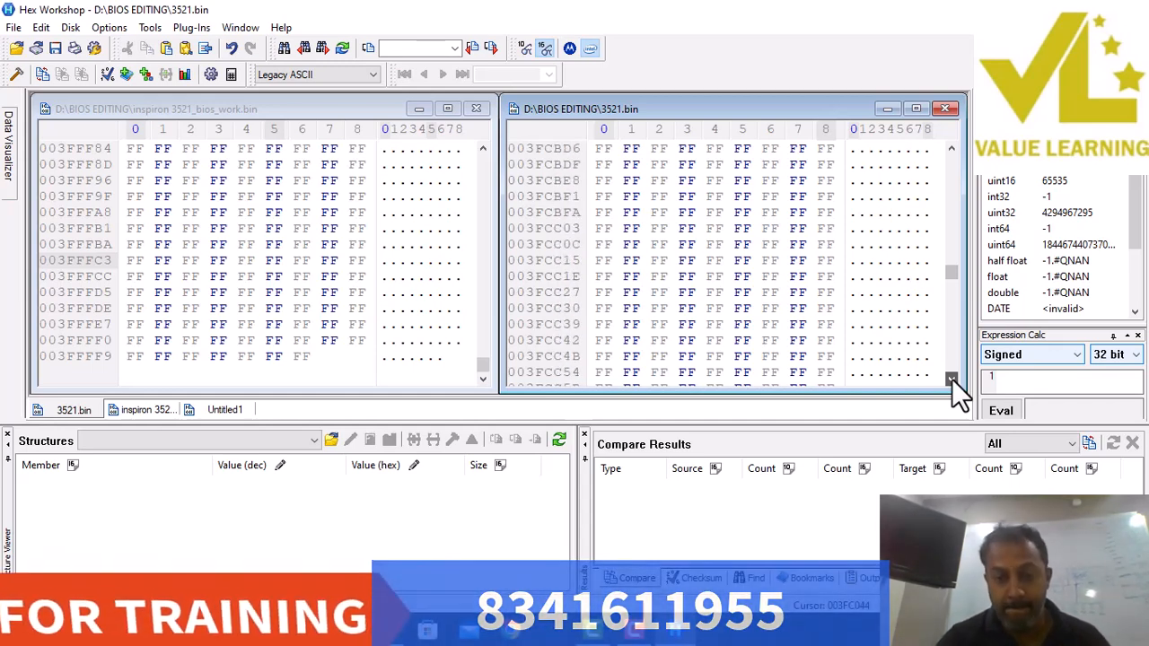
{"action": "left_click", "coordinate": [953, 378]}
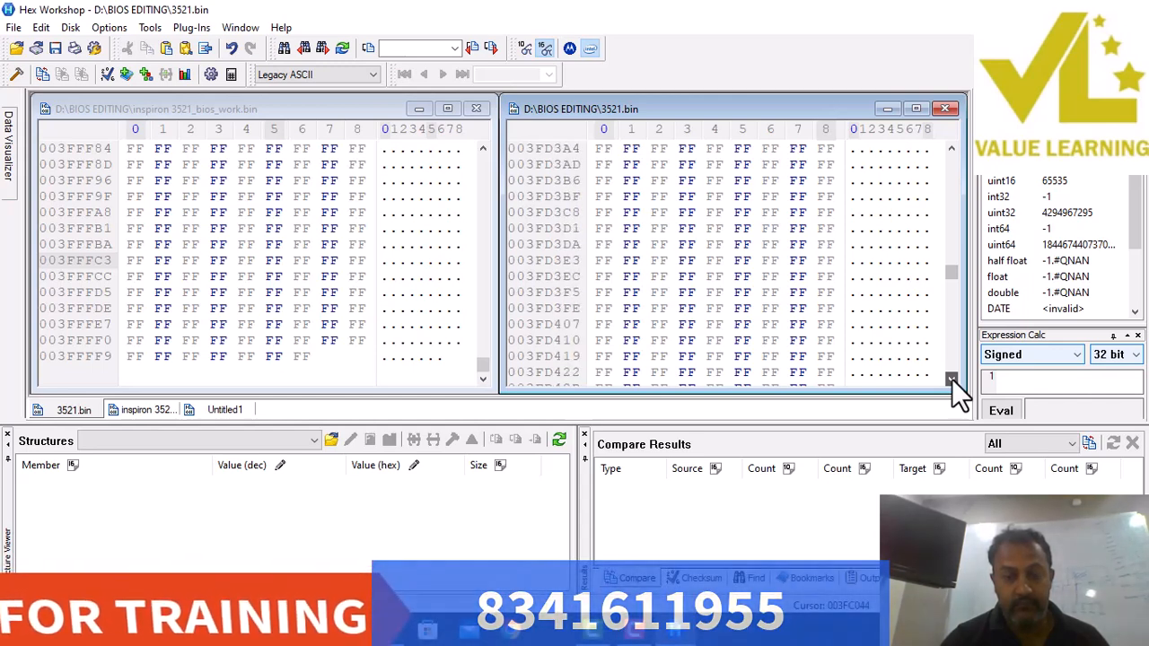
{"action": "left_click_drag", "start_coordinate": [952, 378], "coordinate": [952, 379]}
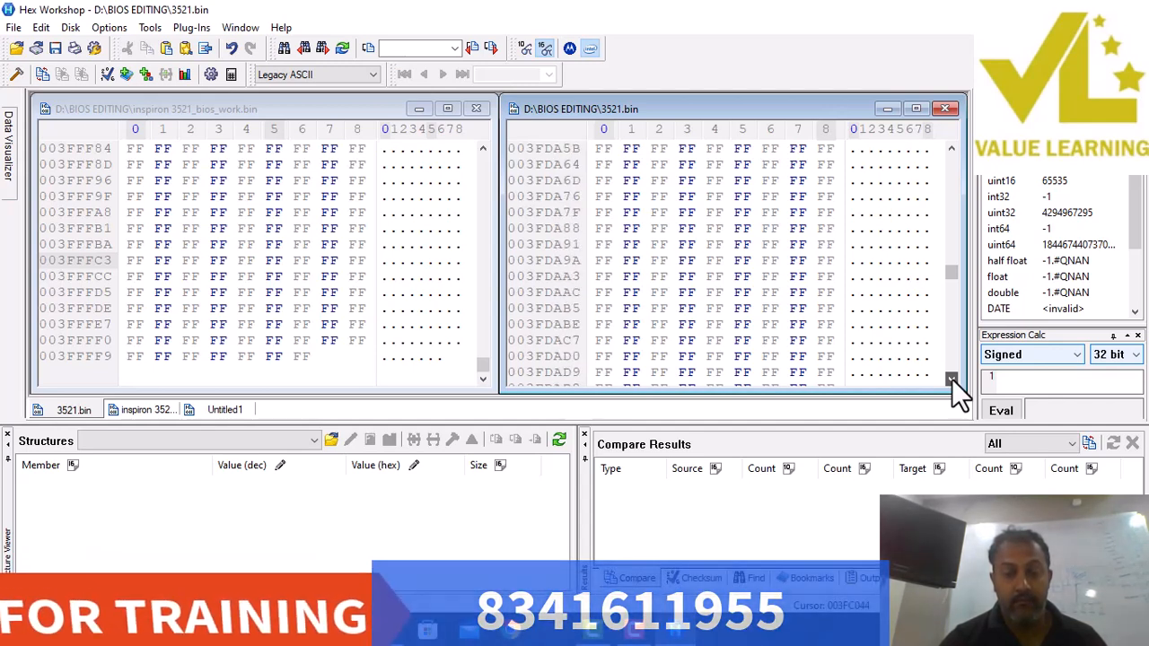
{"action": "left_click_drag", "start_coordinate": [952, 379], "coordinate": [952, 379]}
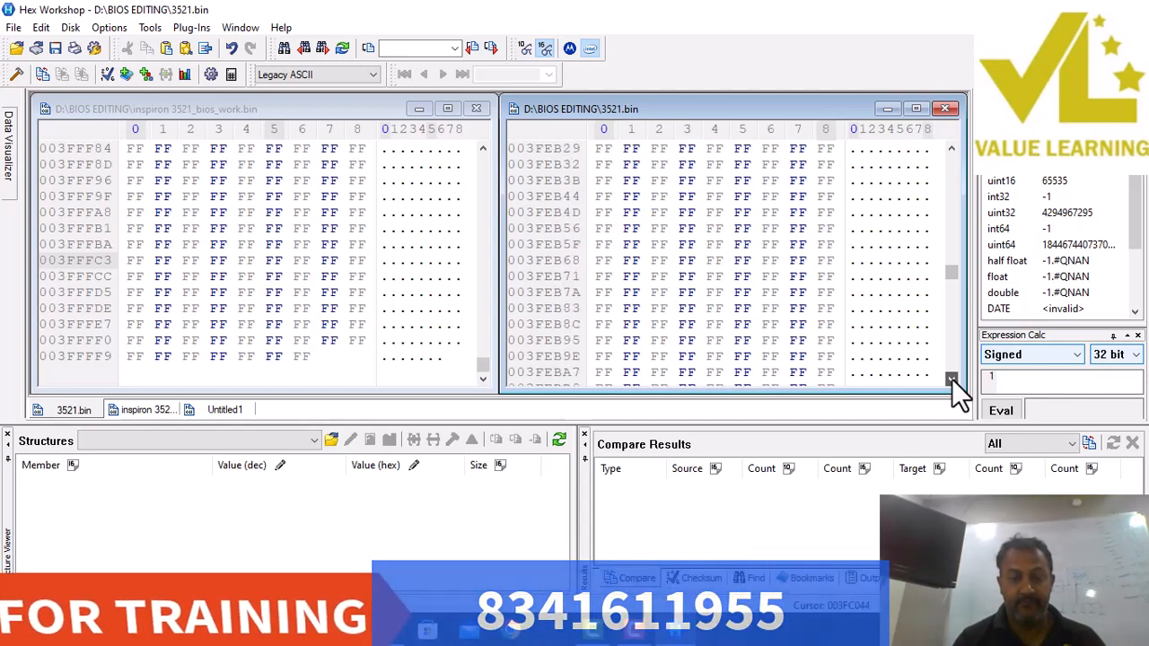
{"action": "left_click_drag", "start_coordinate": [952, 379], "coordinate": [952, 379]}
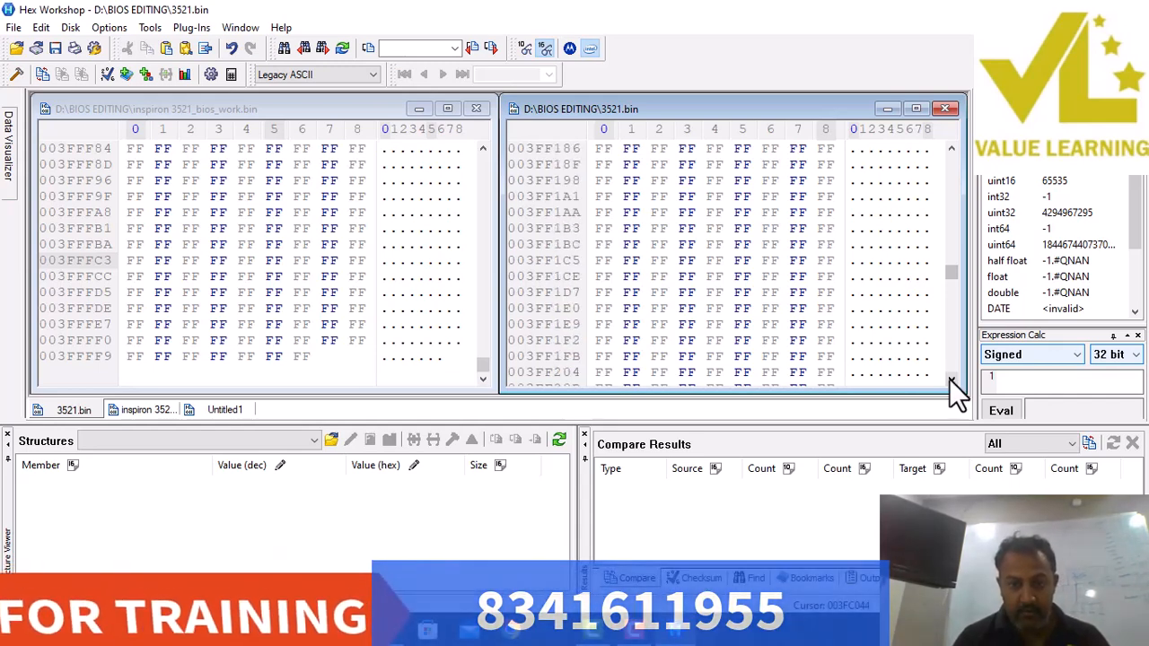
{"action": "left_click", "coordinate": [952, 379]}
{"action": "left_click_drag", "start_coordinate": [952, 379], "coordinate": [951, 379]}
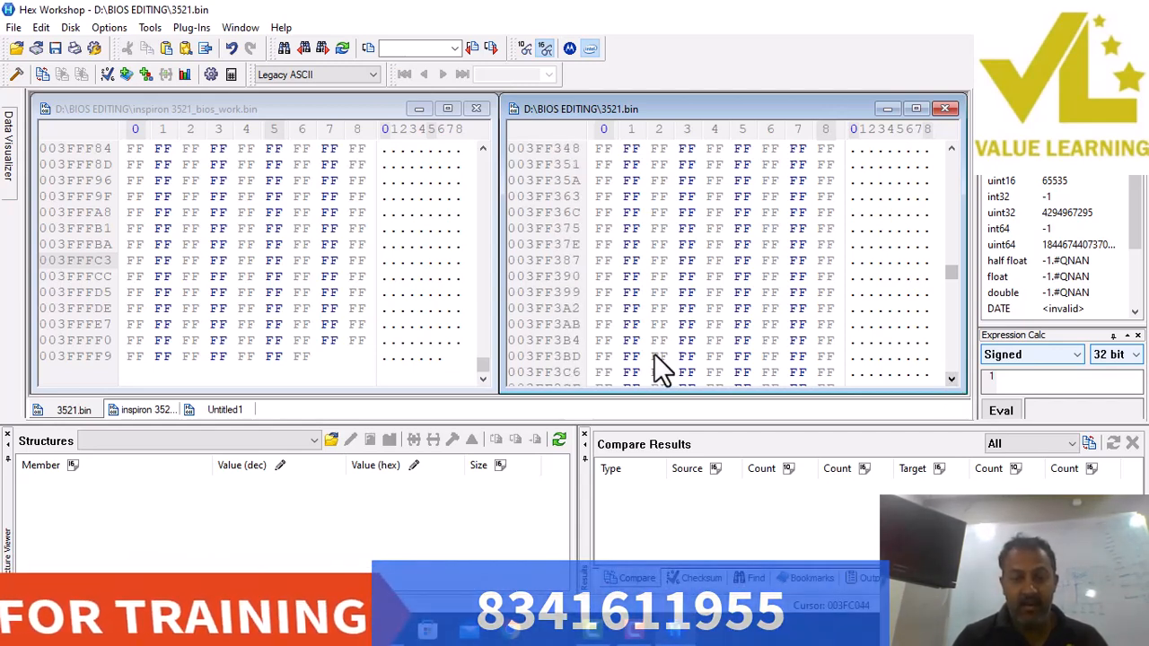
{"action": "left_click", "coordinate": [952, 378]}
{"action": "left_click_drag", "start_coordinate": [952, 379], "coordinate": [952, 379]}
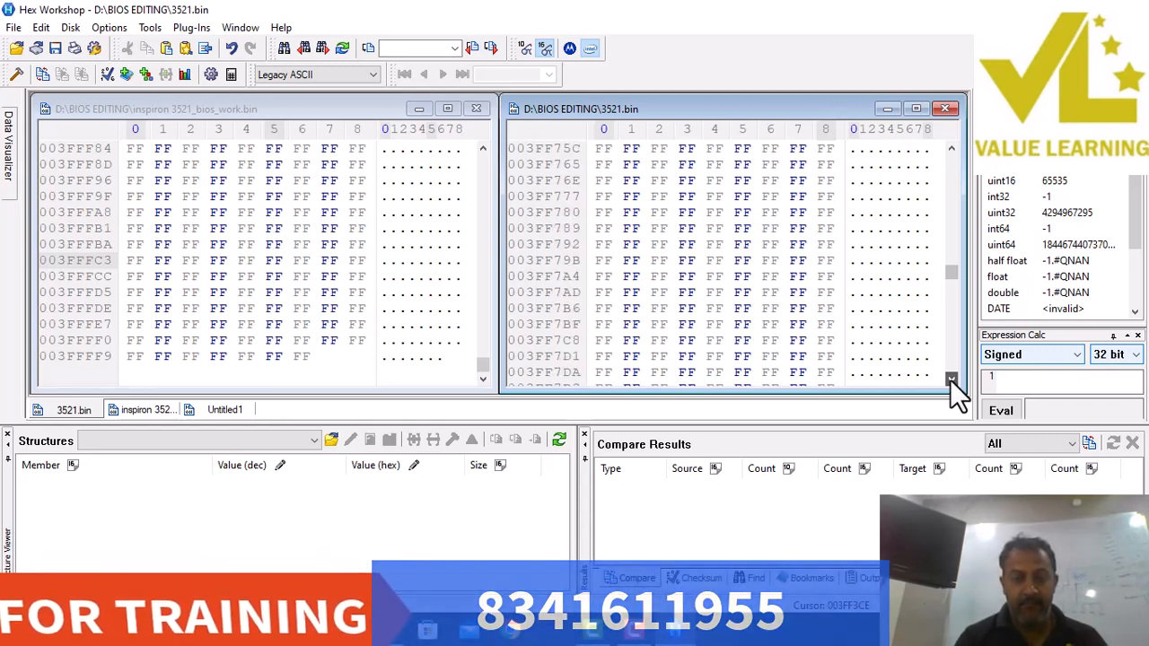
{"action": "left_click", "coordinate": [951, 379]}
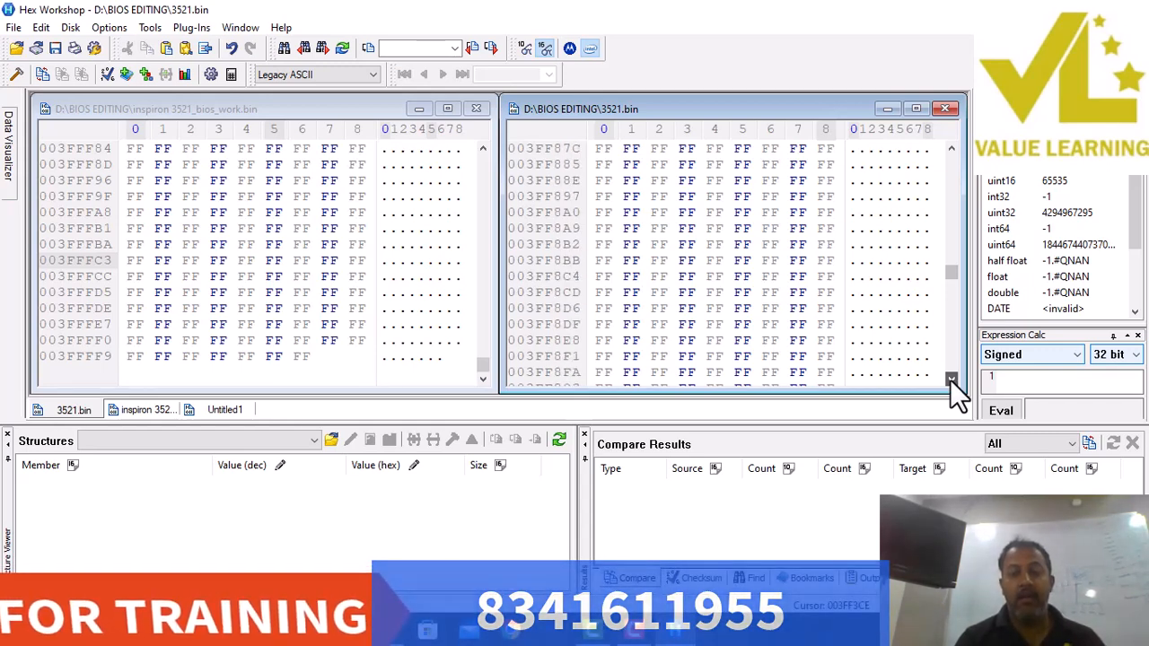
{"action": "left_click", "coordinate": [951, 379]}
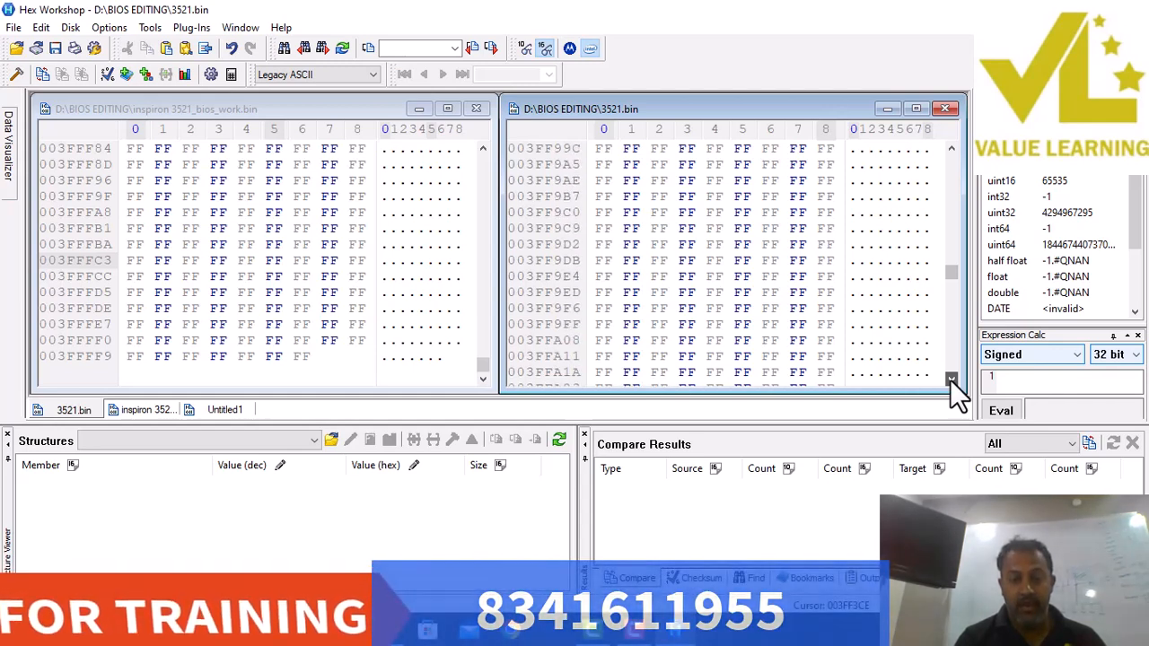
{"action": "left_click", "coordinate": [951, 379]}
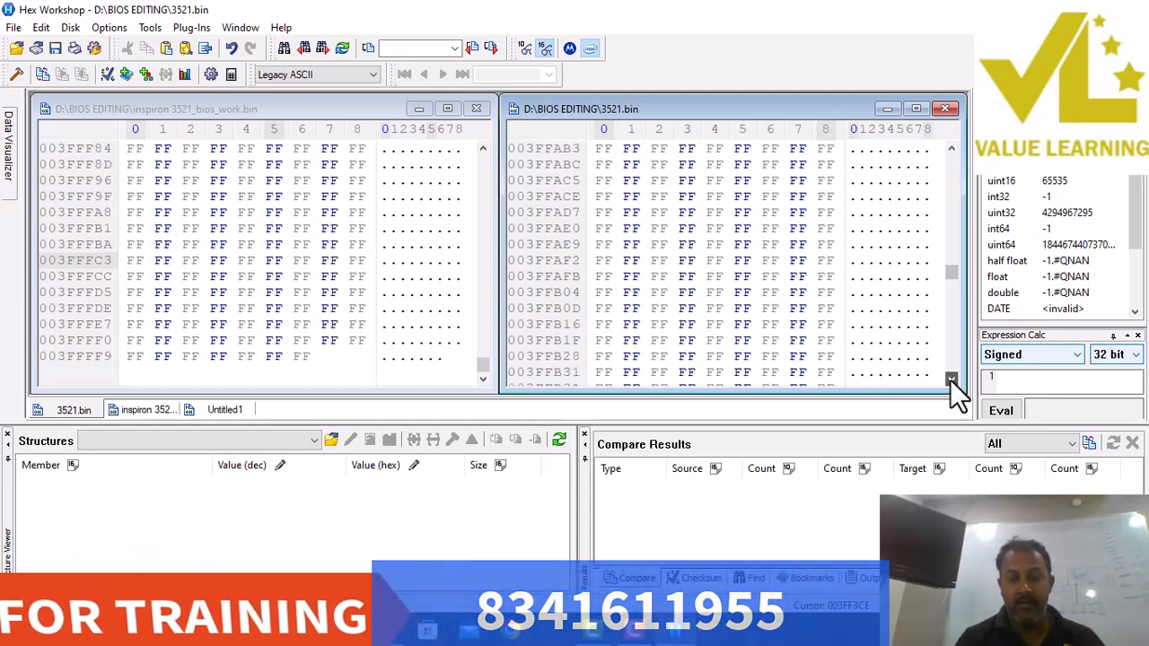
{"action": "left_click", "coordinate": [951, 379]}
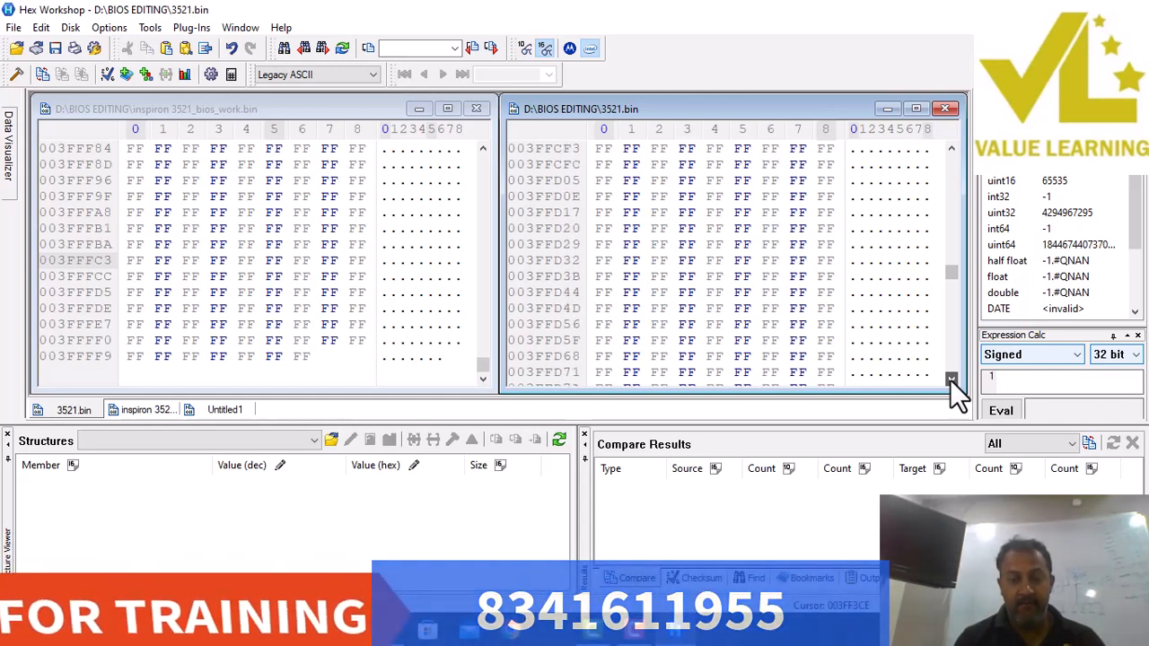
{"action": "left_click", "coordinate": [951, 379]}
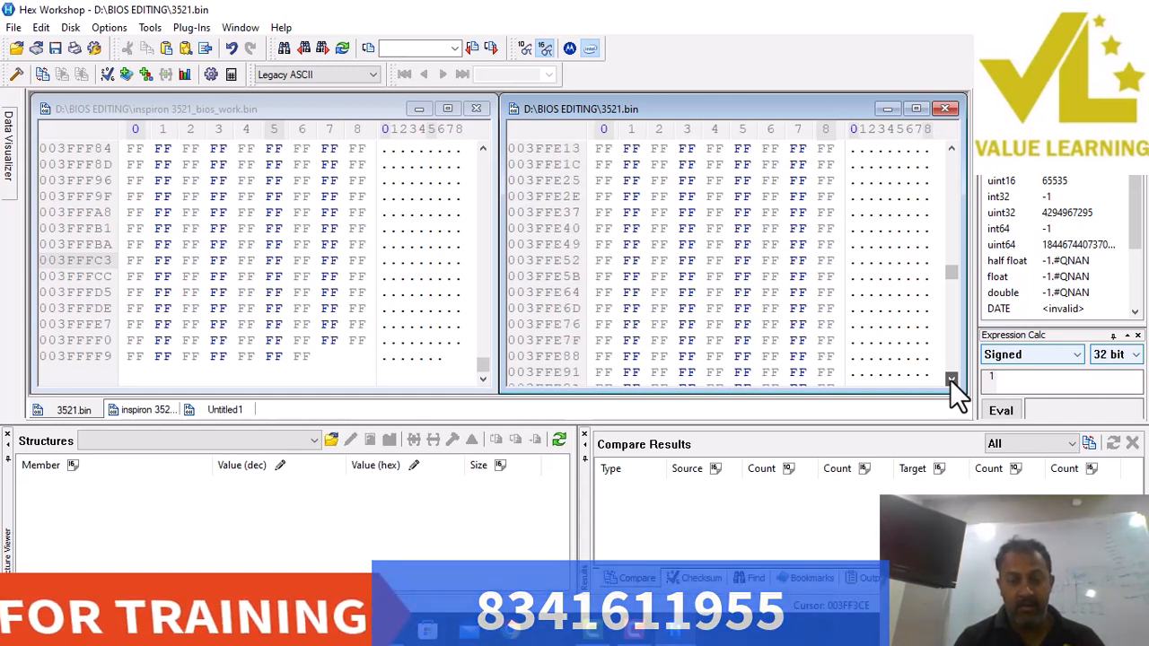
{"action": "left_click", "coordinate": [951, 379]}
{"action": "left_click", "coordinate": [951, 379]}
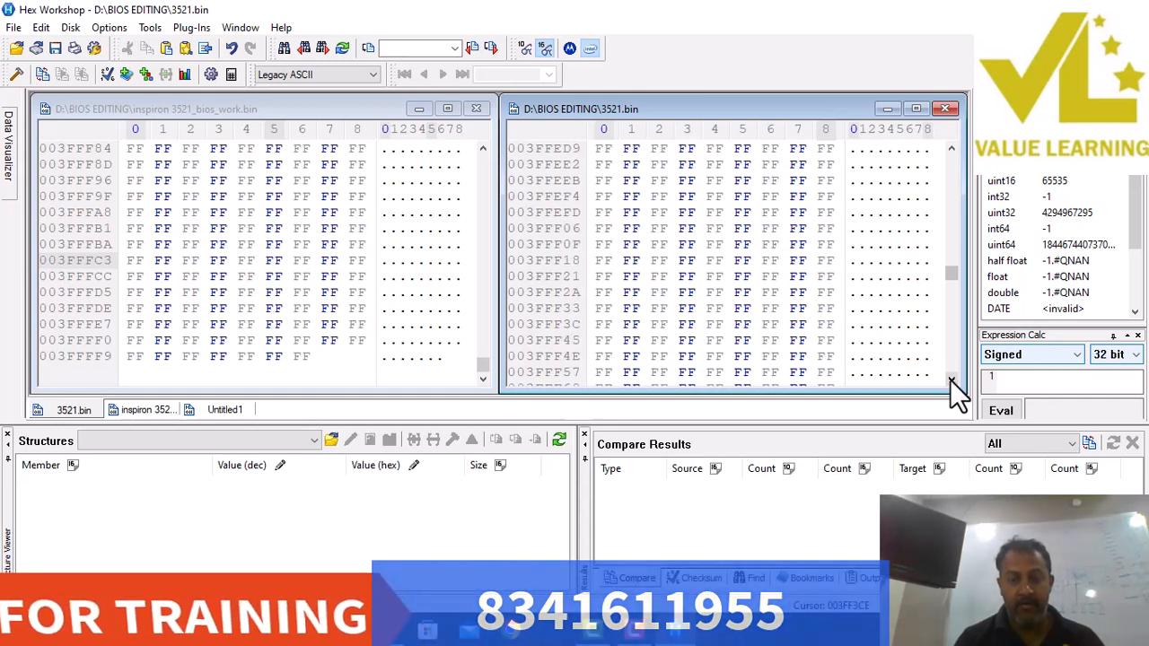
{"action": "left_click", "coordinate": [951, 379]}
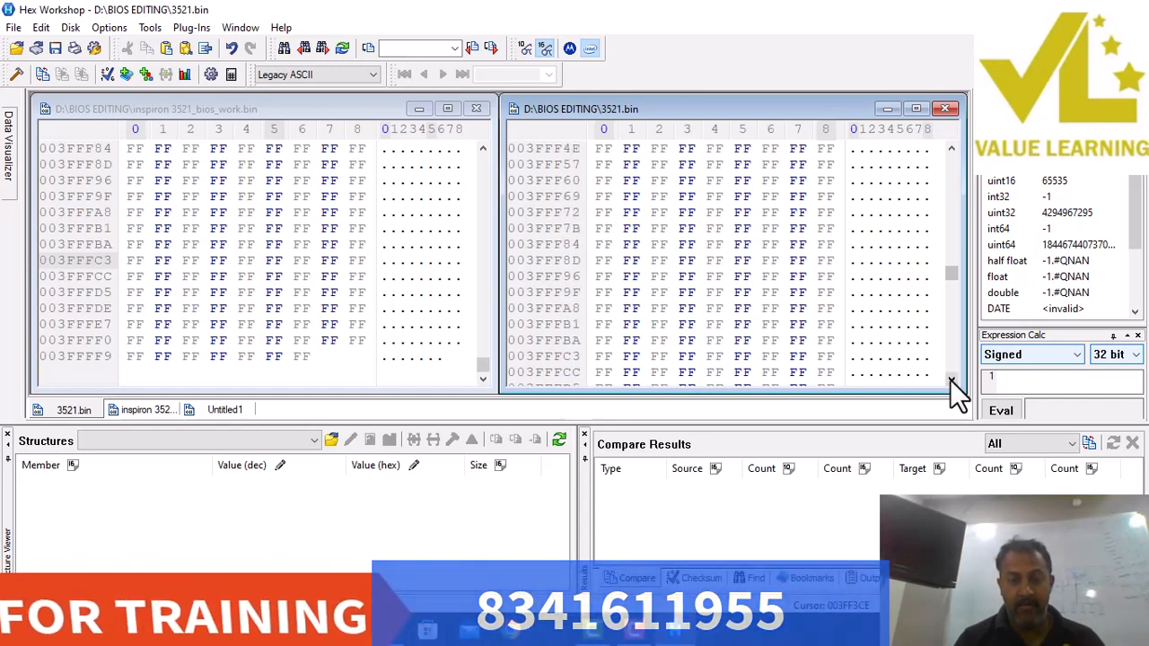
{"action": "left_click", "coordinate": [951, 379]}
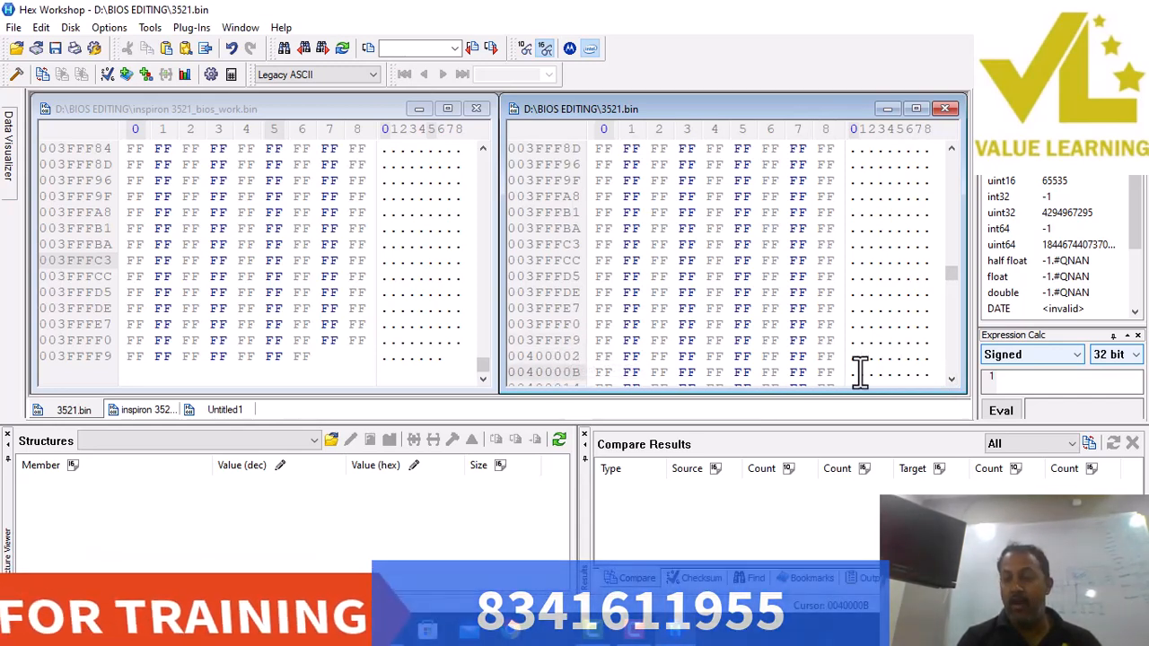
{"action": "left_click", "coordinate": [903, 356]}
{"action": "left_click", "coordinate": [912, 350]}
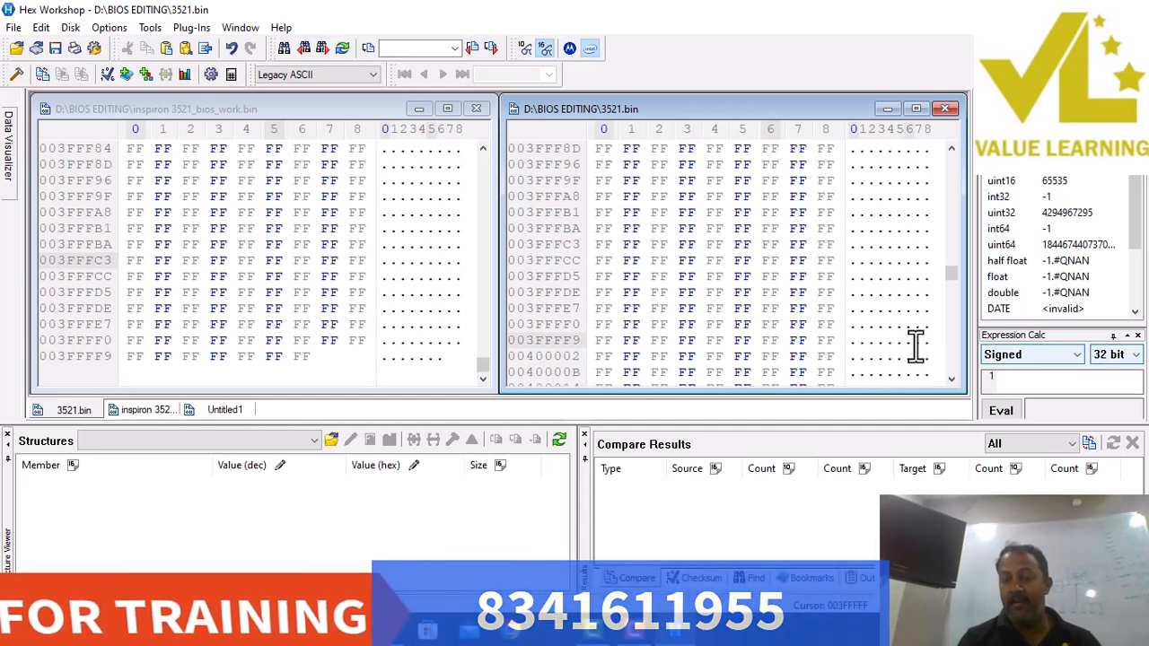
{"action": "left_click", "coordinate": [916, 346]}
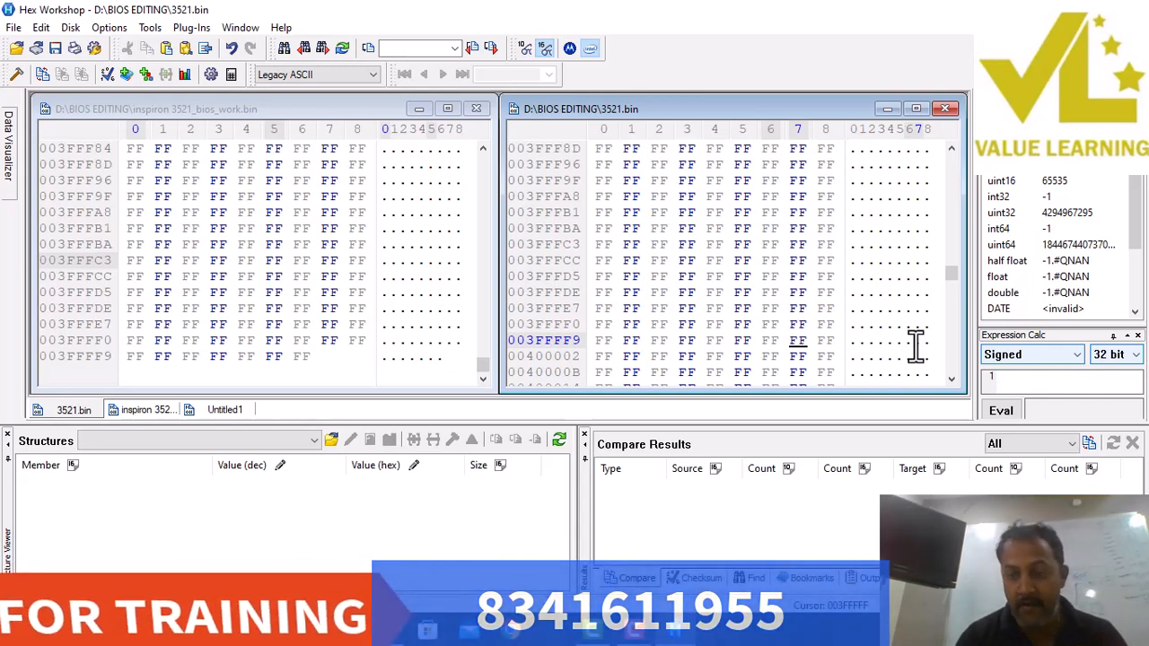
Cut all bytes in 3521.bin from offset 00000000 through 003FFFFF, confirming the deletion and continuing despite the undo buffer limit.
{"action": "left_click_drag", "start_coordinate": [916, 345], "coordinate": [838, 149]}
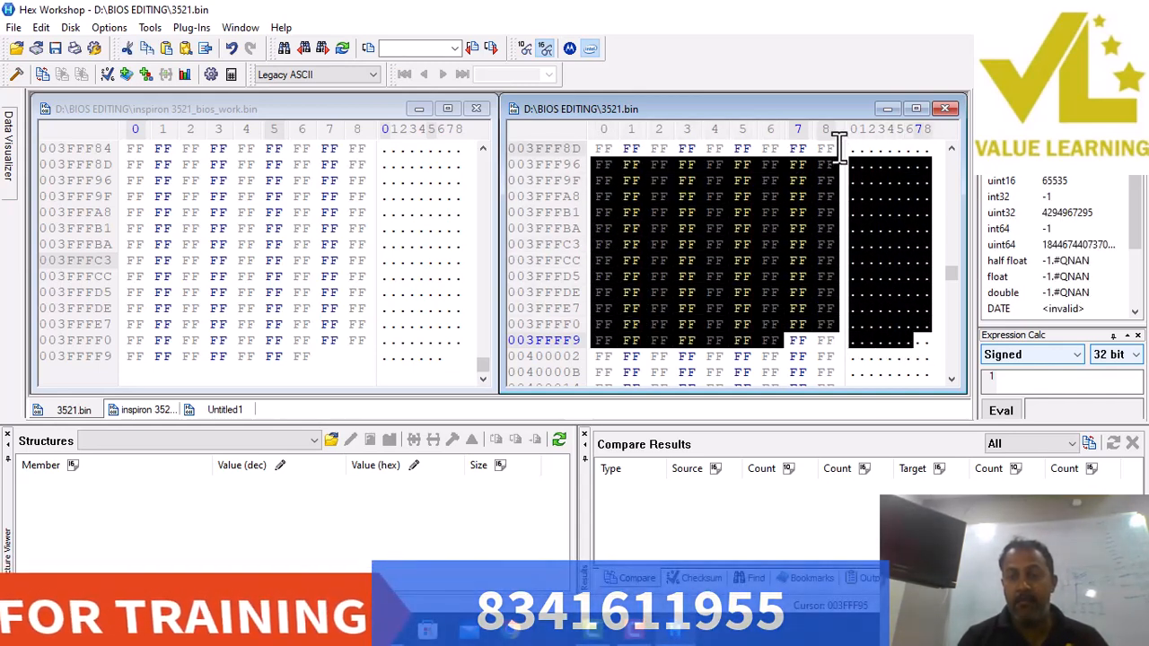
{"action": "left_click_drag", "start_coordinate": [953, 270], "coordinate": [948, 148]}
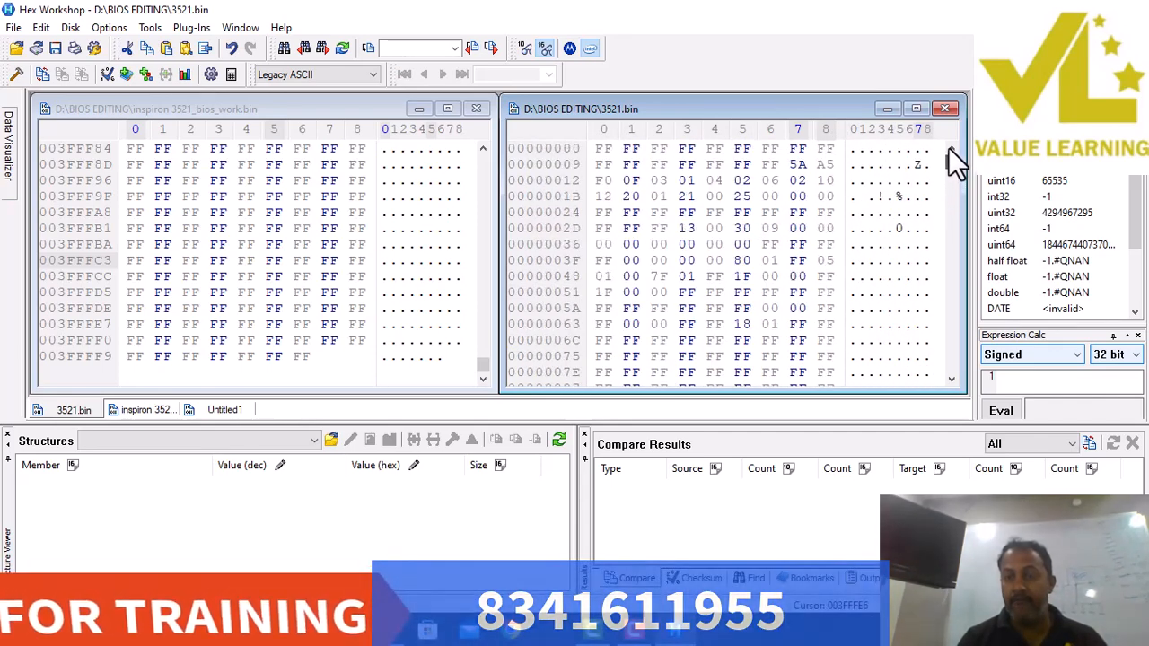
{"action": "left_click", "coordinate": [852, 152], "text": "shift"}
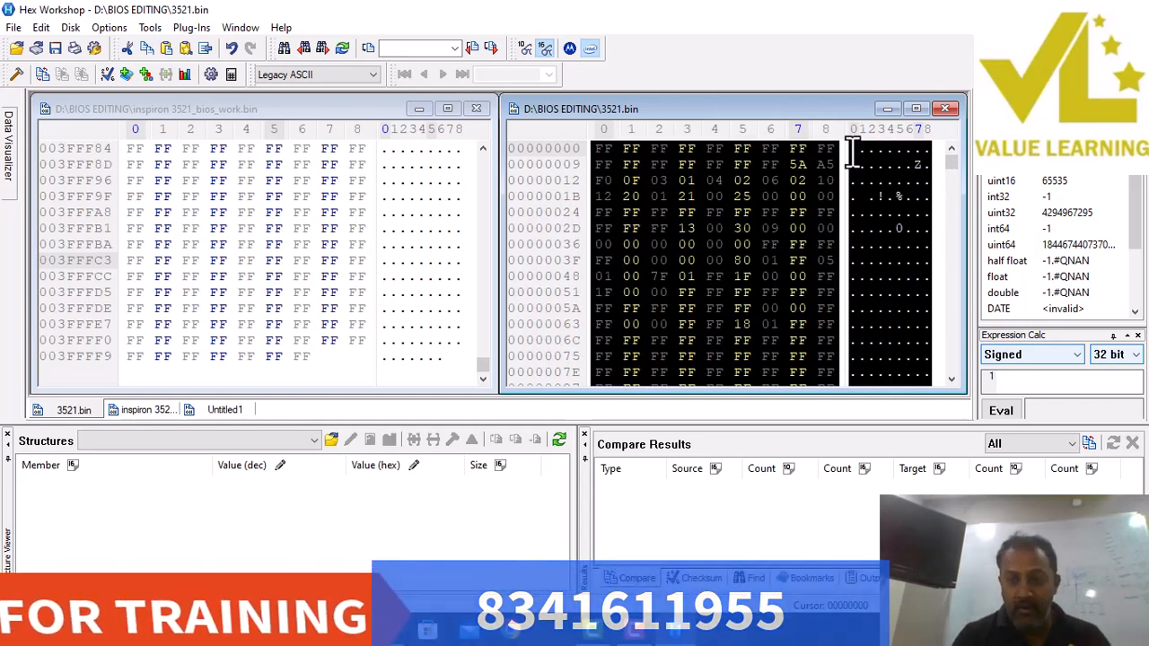
{"action": "right_click", "coordinate": [728, 181]}
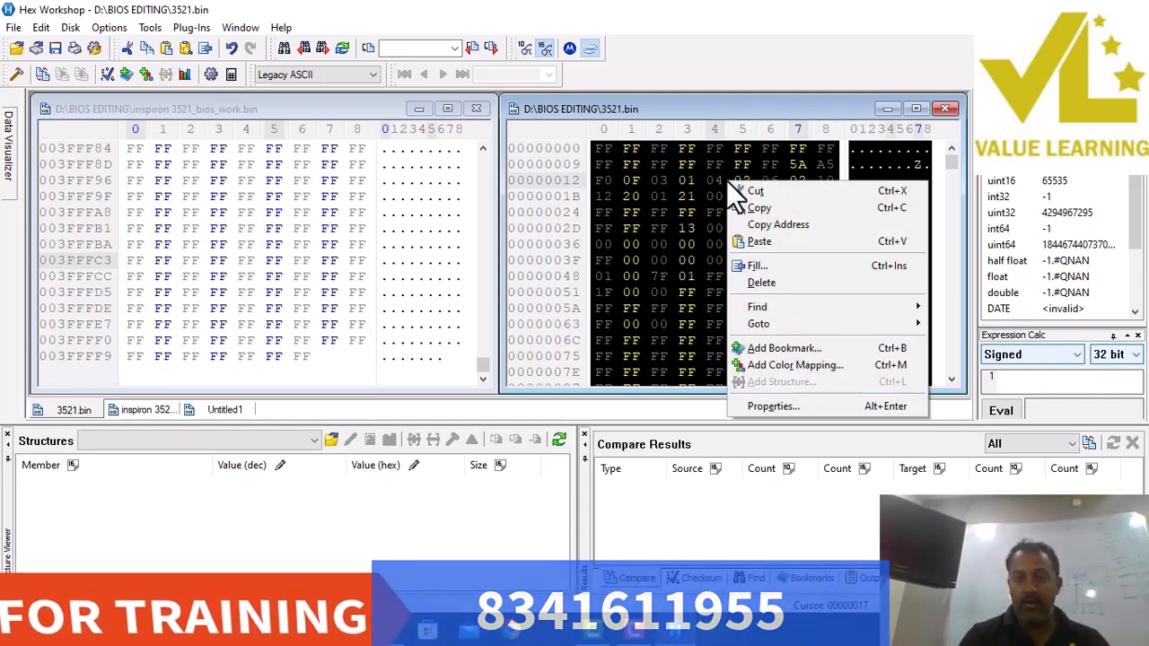
{"action": "left_click", "coordinate": [752, 190]}
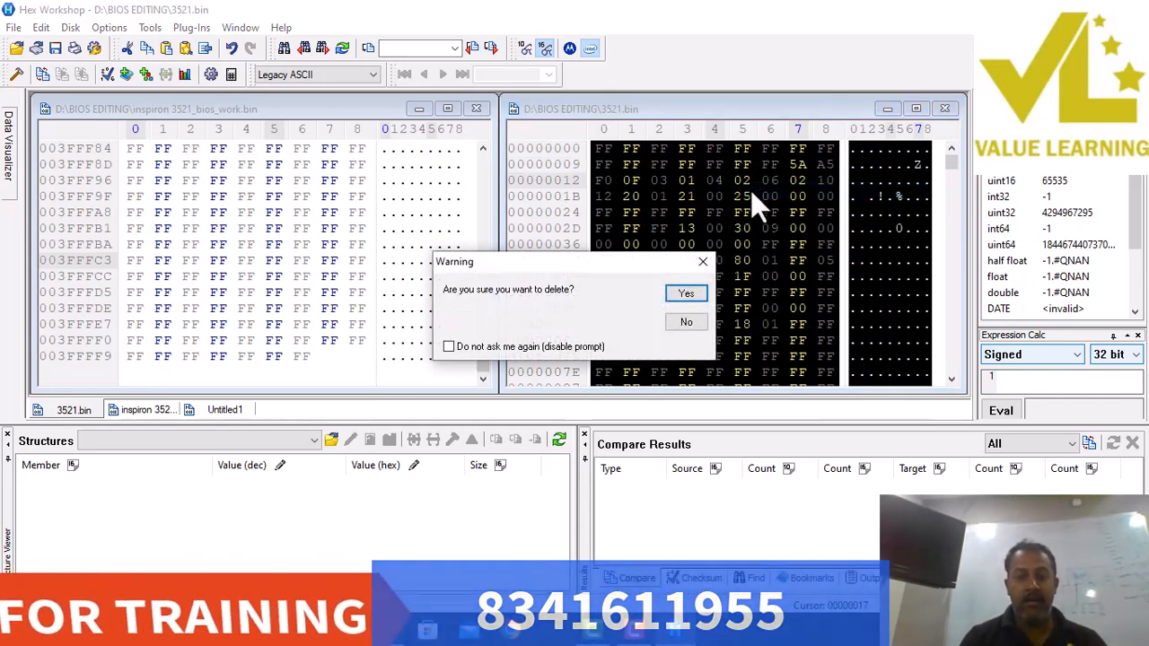
{"action": "left_click", "coordinate": [675, 296]}
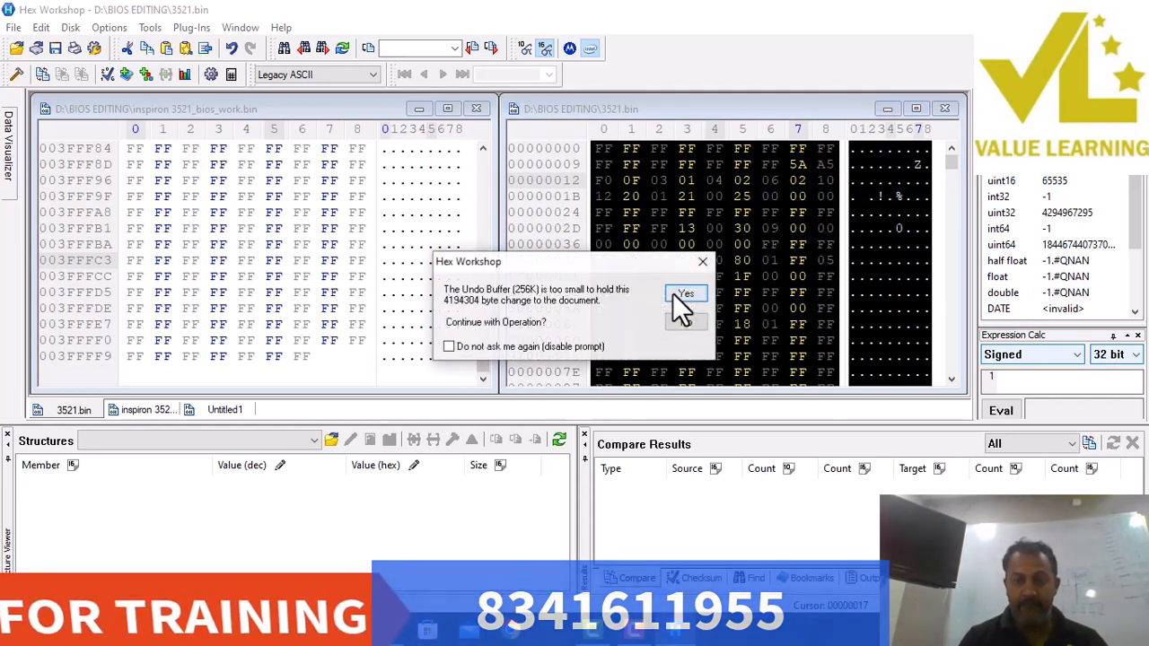
{"action": "left_click", "coordinate": [676, 294]}
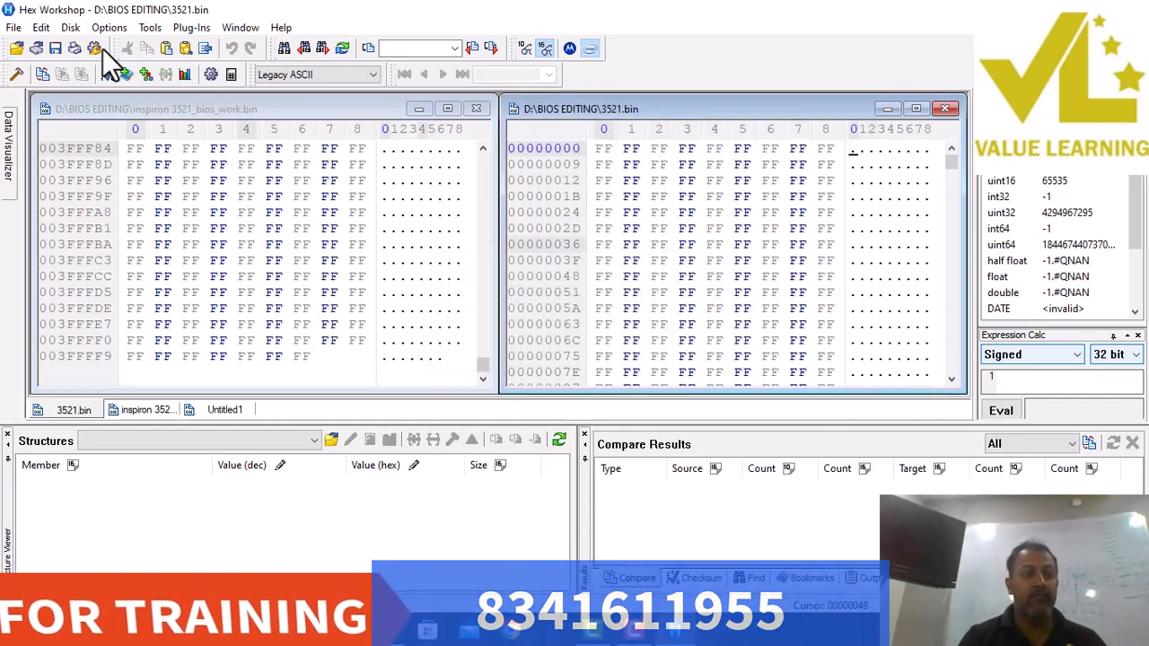
Create a new blank file, insert the cut bytes into it, and switch to inspiron 3521_bios_work.bin.
{"action": "left_click", "coordinate": [13, 27]}
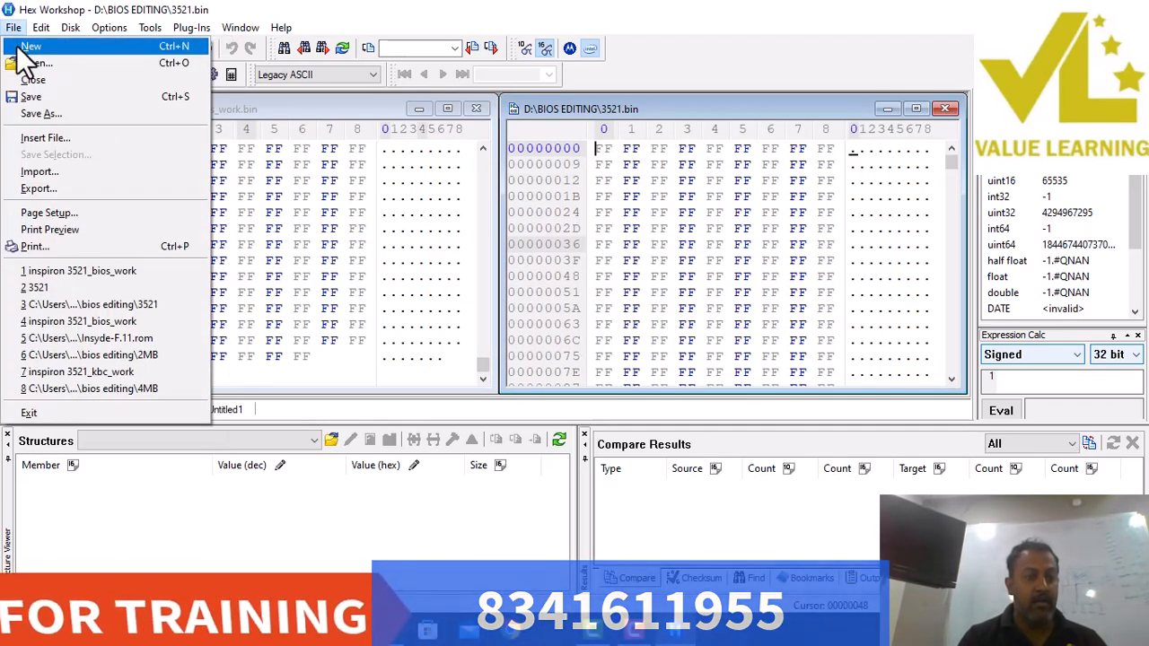
{"action": "left_click", "coordinate": [32, 46]}
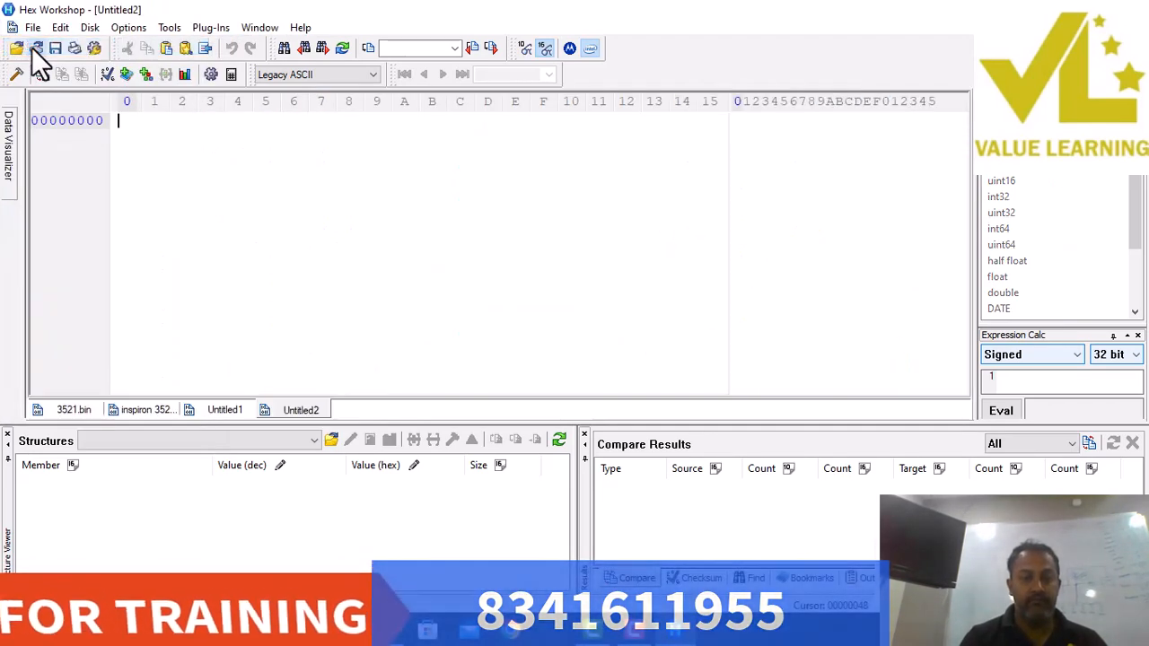
{"action": "key", "text": "ctrl+v"}
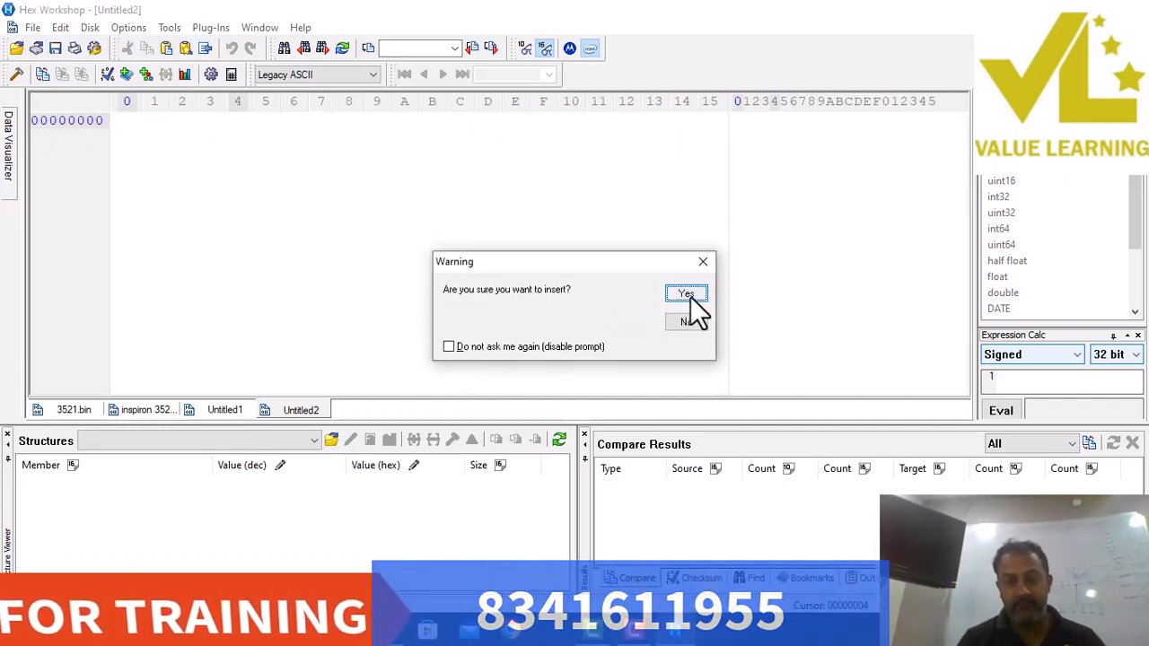
{"action": "left_click", "coordinate": [686, 294]}
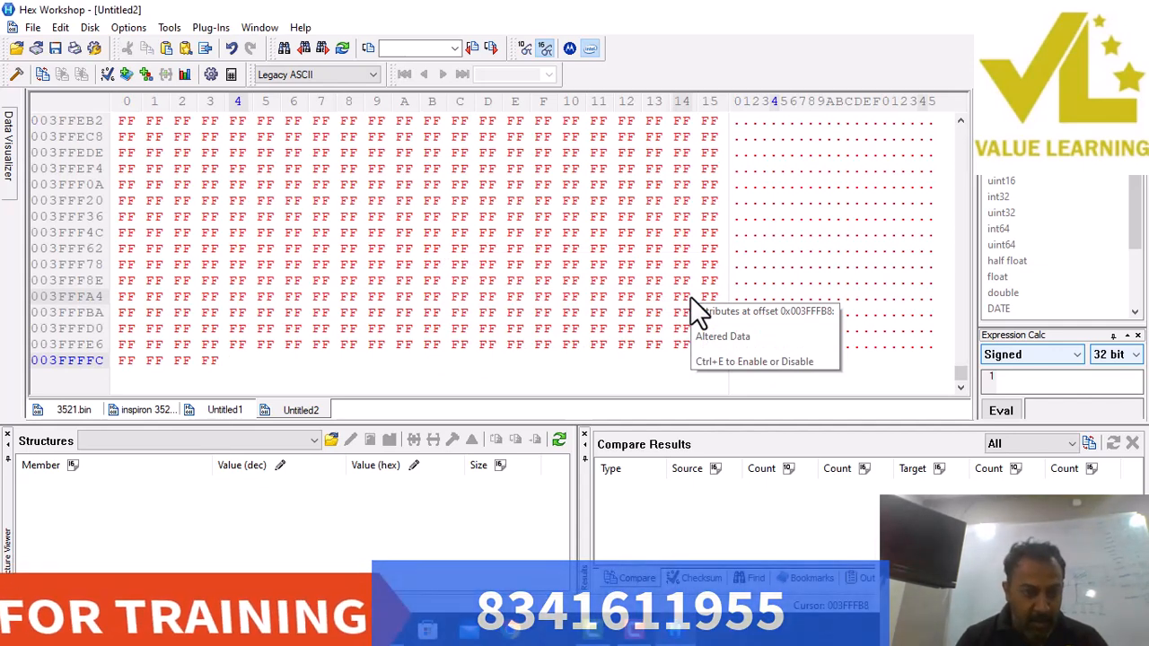
{"action": "left_click", "coordinate": [146, 411]}
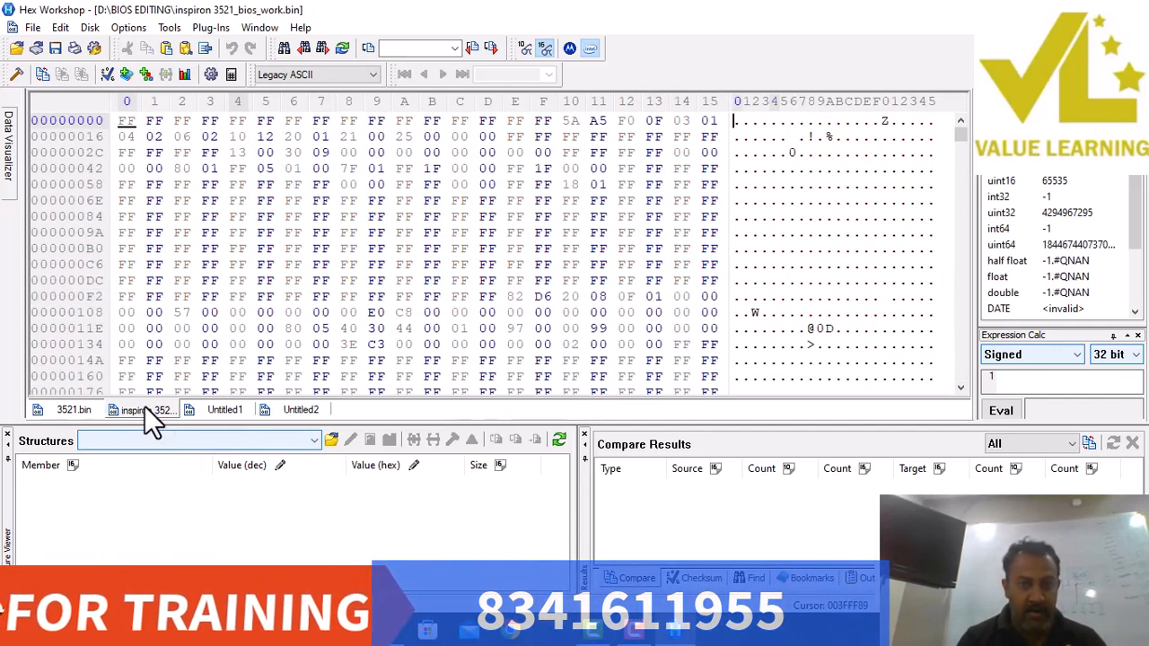
Minimize 3521.bin and tile inspiron 3521_bios_work.bin and the new Untitled2 file side by side.
{"action": "left_click", "coordinate": [65, 410]}
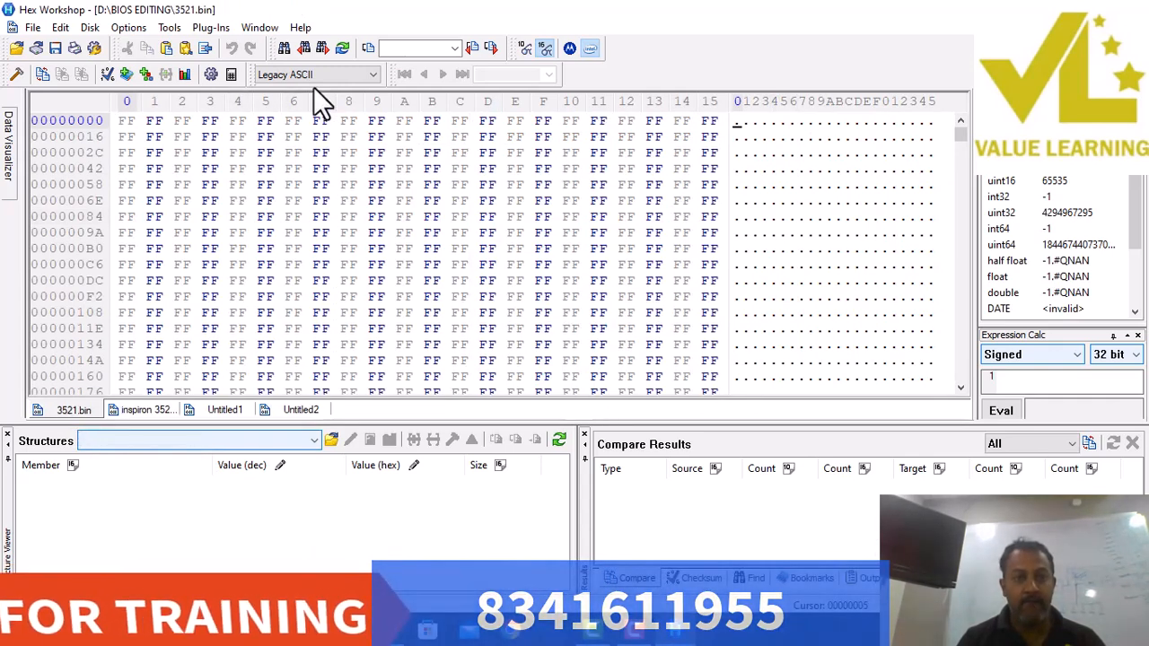
{"action": "left_click", "coordinate": [259, 27]}
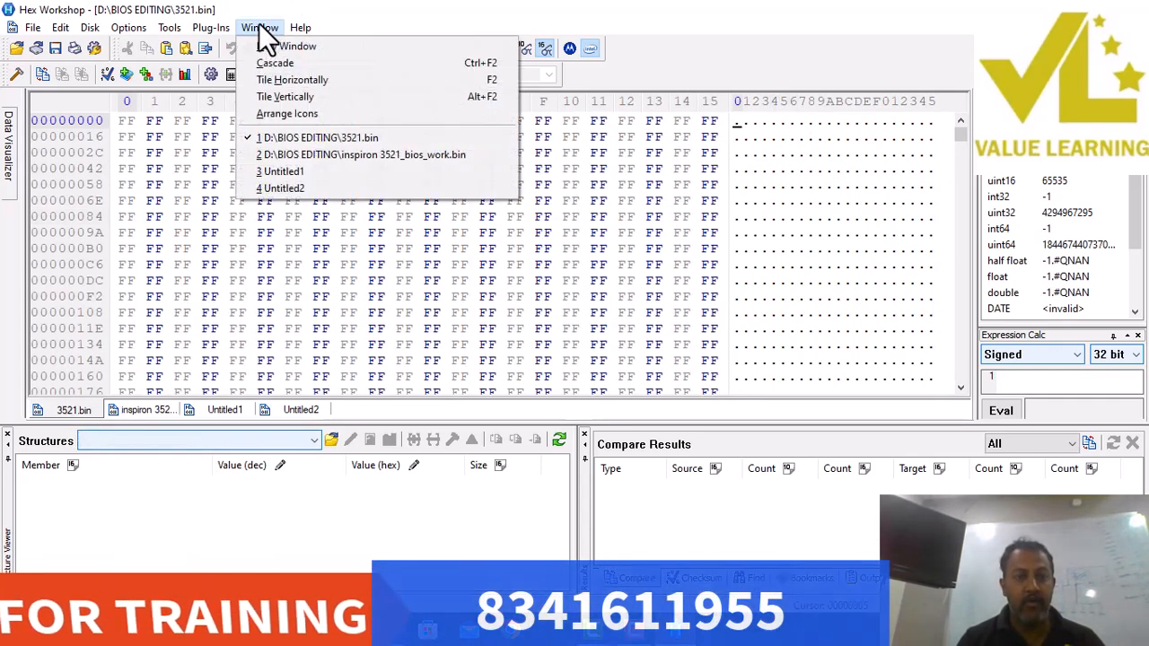
{"action": "left_click", "coordinate": [271, 97]}
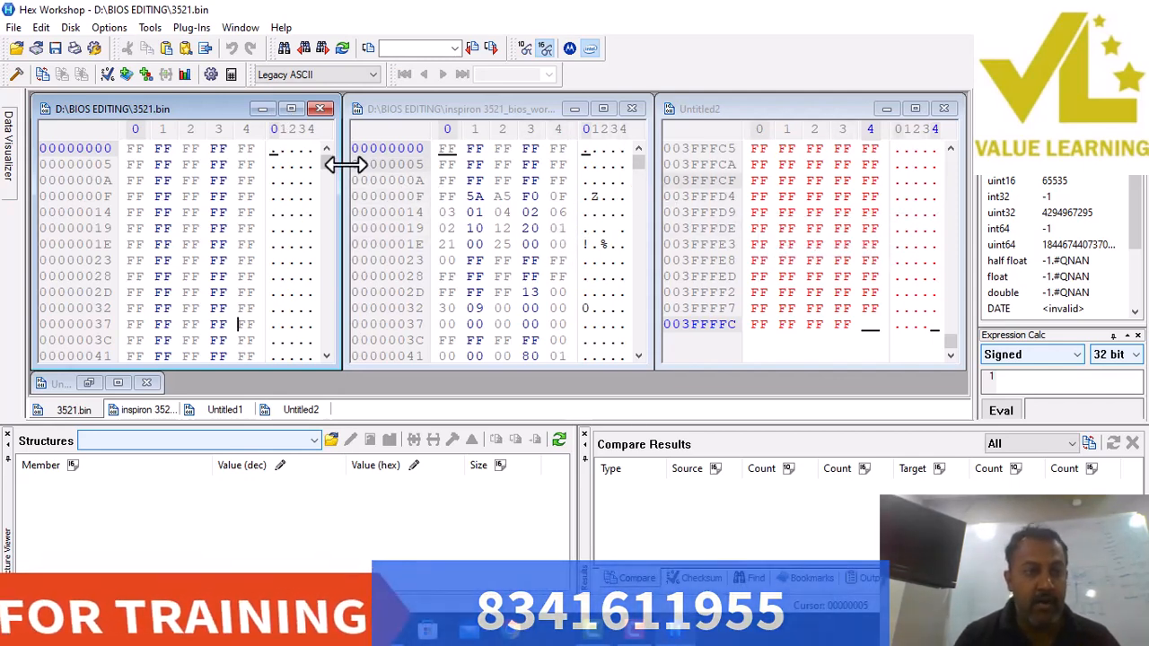
{"action": "left_click", "coordinate": [263, 109]}
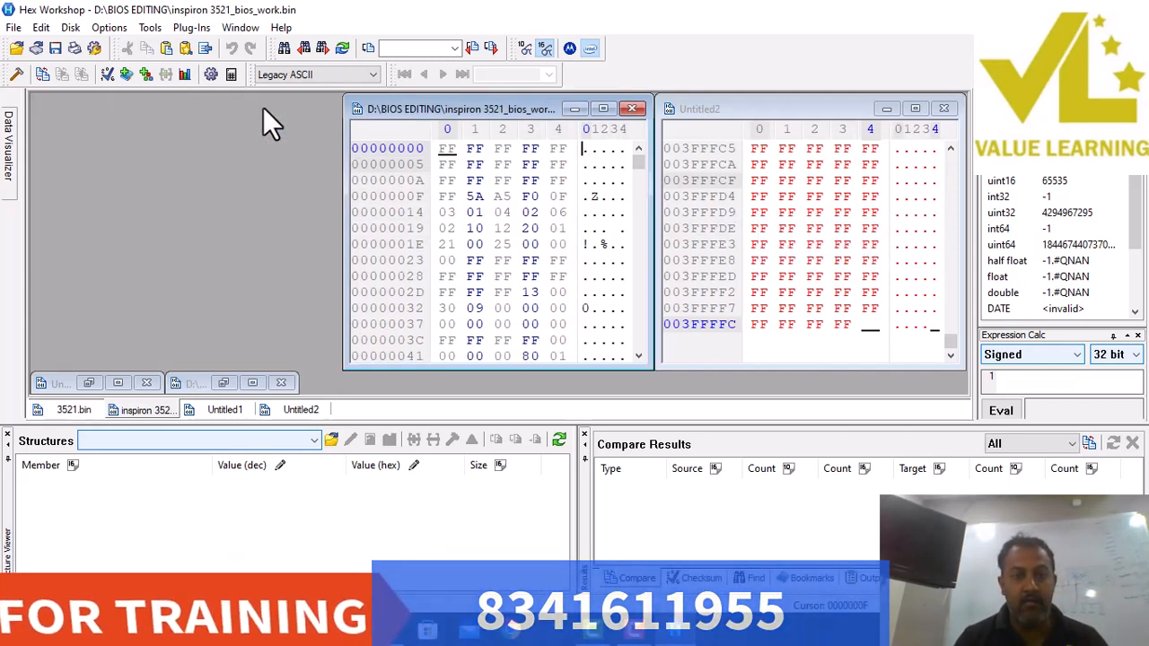
{"action": "left_click", "coordinate": [605, 109]}
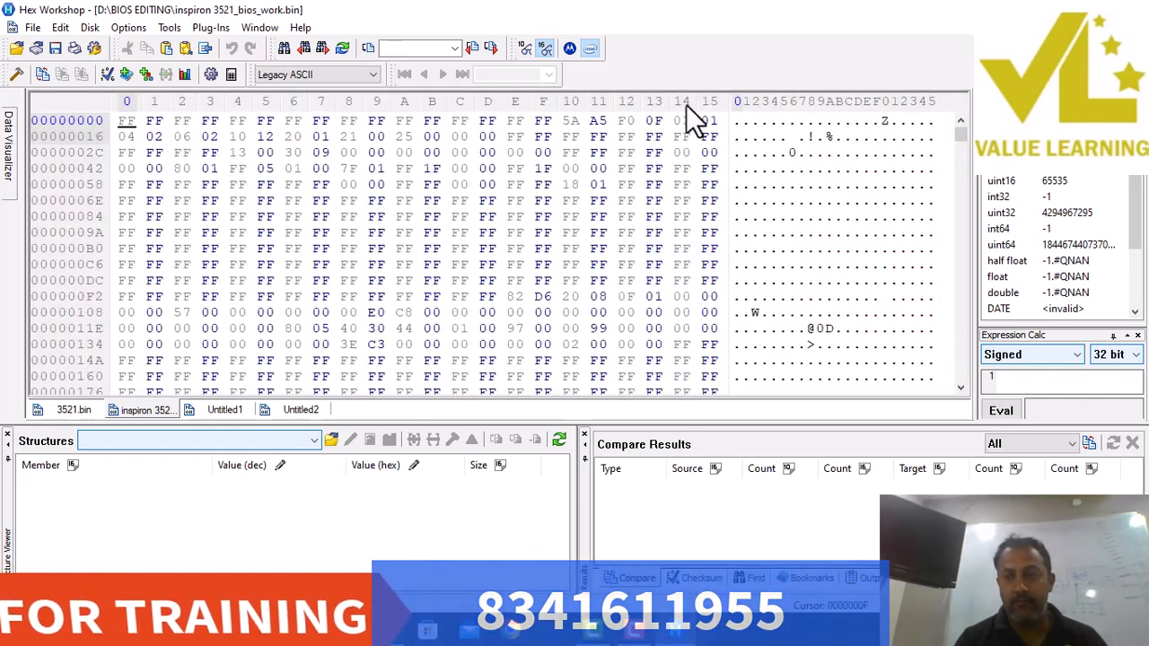
{"action": "left_click", "coordinate": [255, 32]}
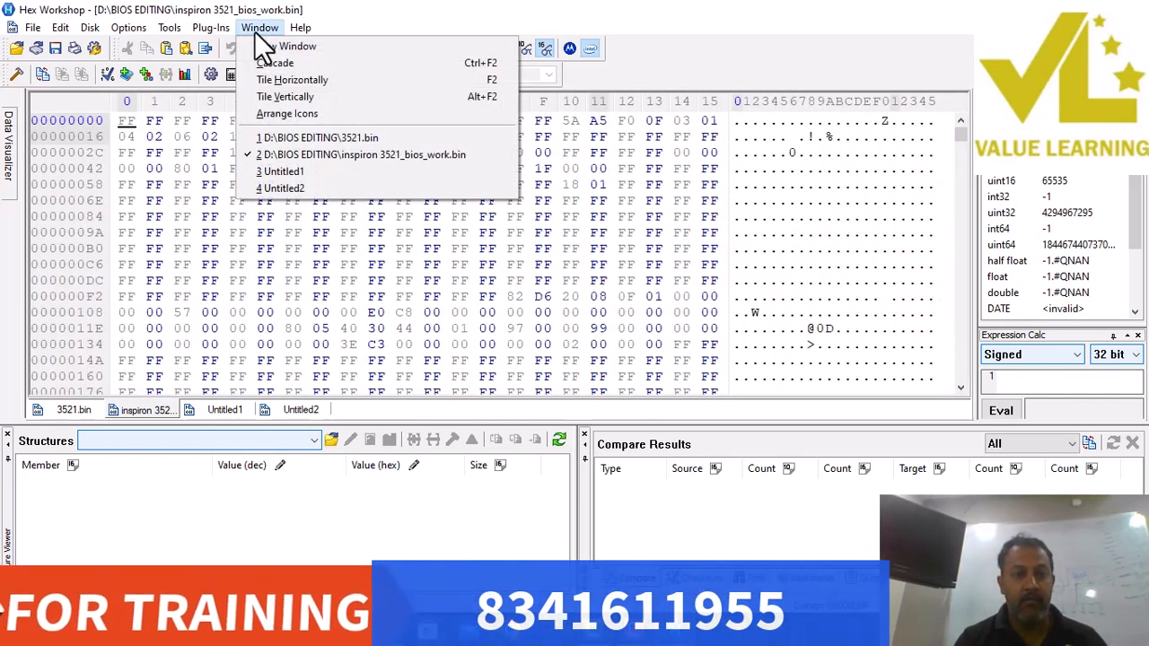
{"action": "left_click", "coordinate": [281, 93]}
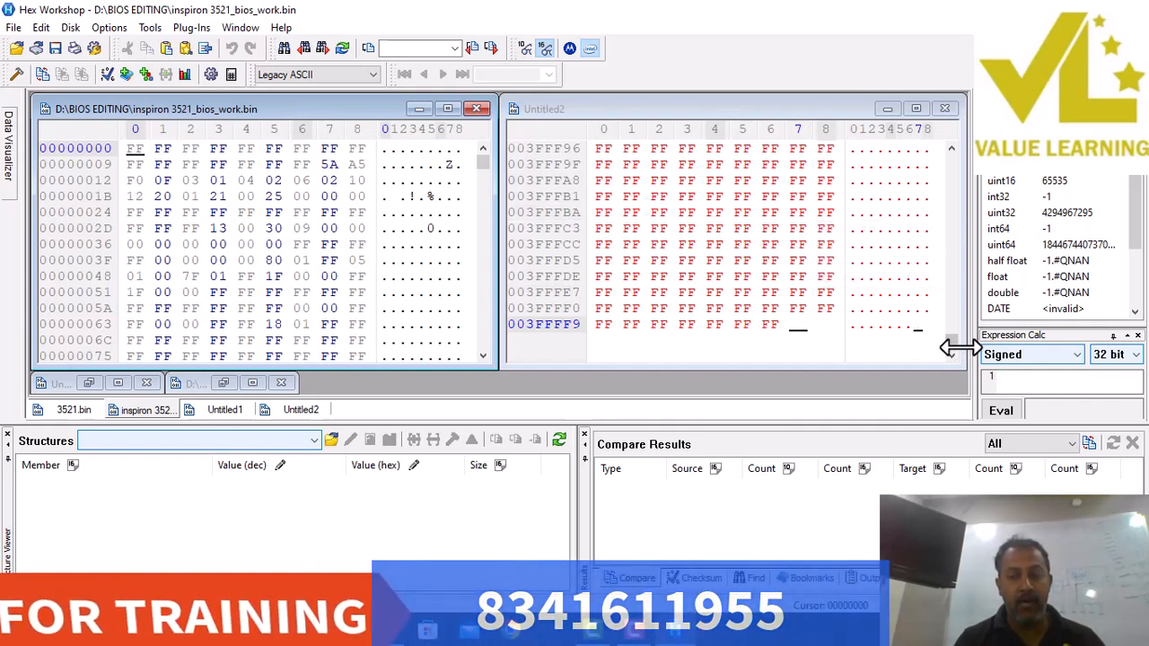
Compare the first and last offsets of Untitled2 with those of inspiron 3521_bios_work.bin.
{"action": "left_click_drag", "start_coordinate": [950, 342], "coordinate": [954, 158]}
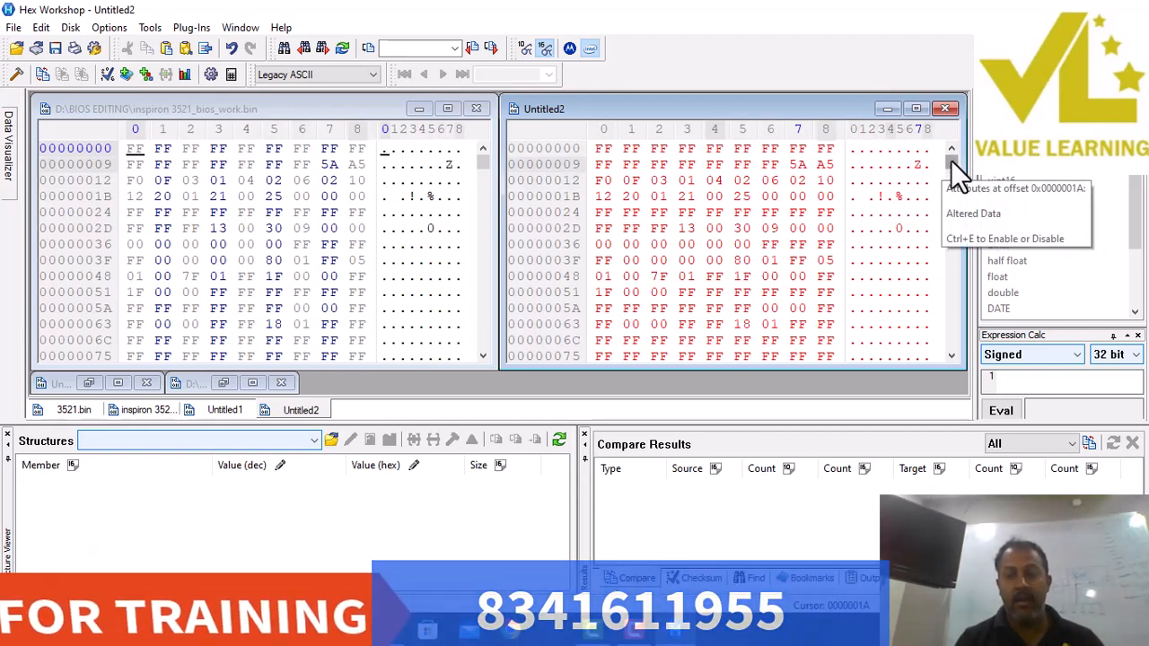
{"action": "left_click_drag", "start_coordinate": [951, 160], "coordinate": [953, 350]}
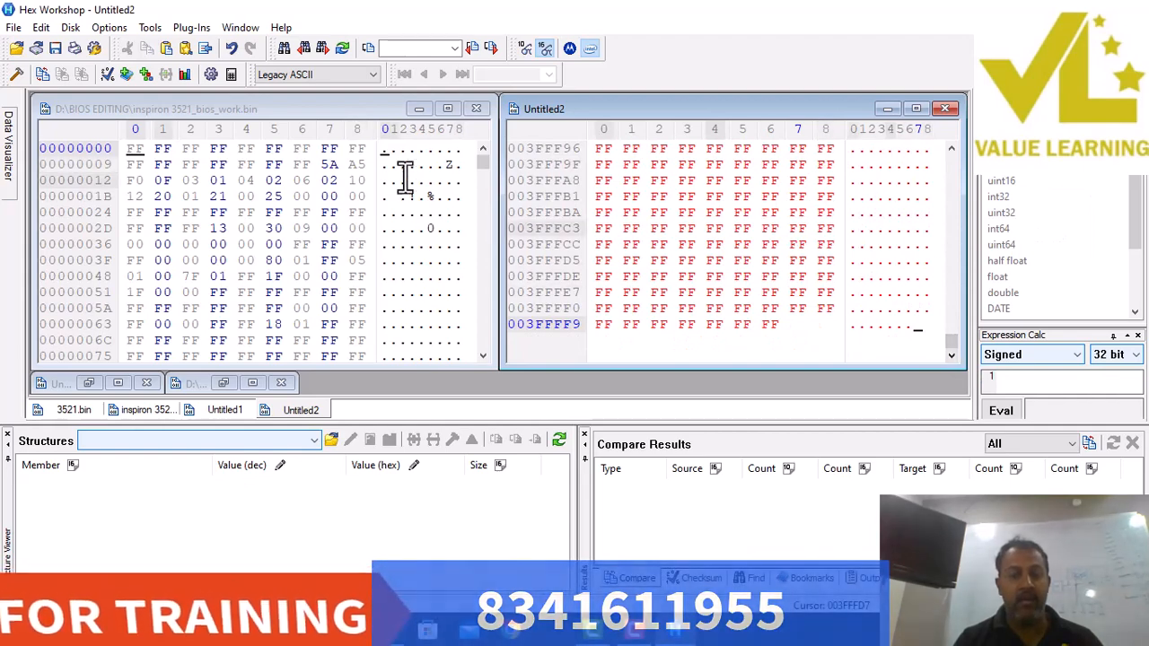
{"action": "left_click_drag", "start_coordinate": [483, 160], "coordinate": [482, 369]}
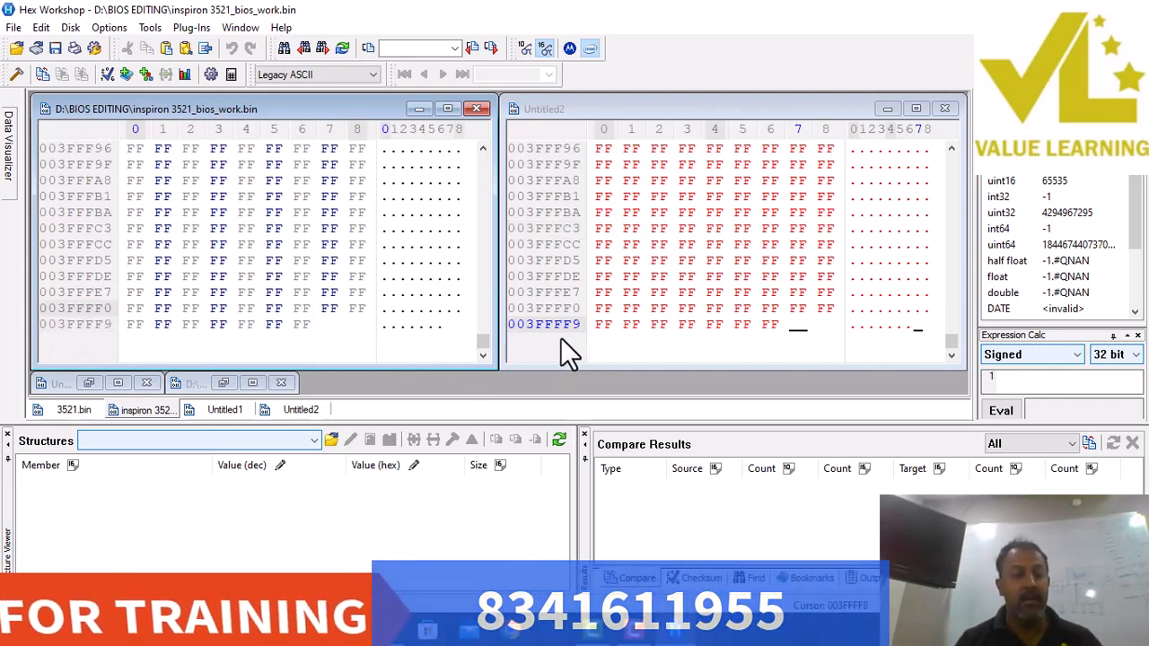
Save the Untitled2 file as "3521 with 4mb edit" in D:\BIOS EDITING and close it.
{"action": "left_click", "coordinate": [713, 227]}
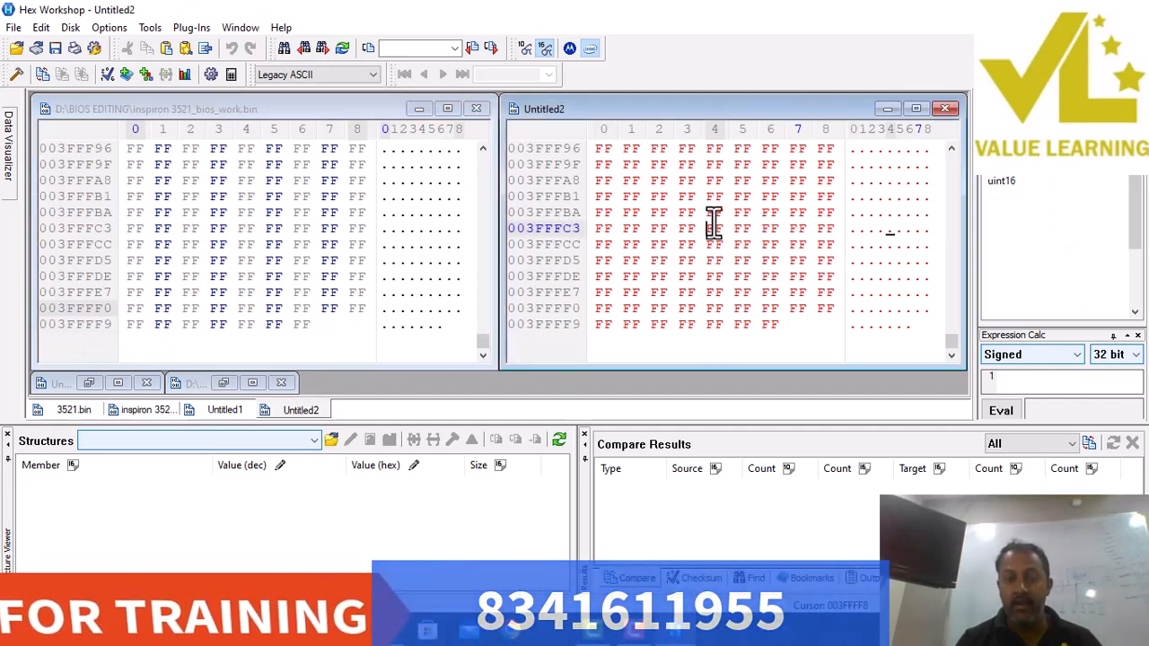
{"action": "left_click", "coordinate": [13, 30]}
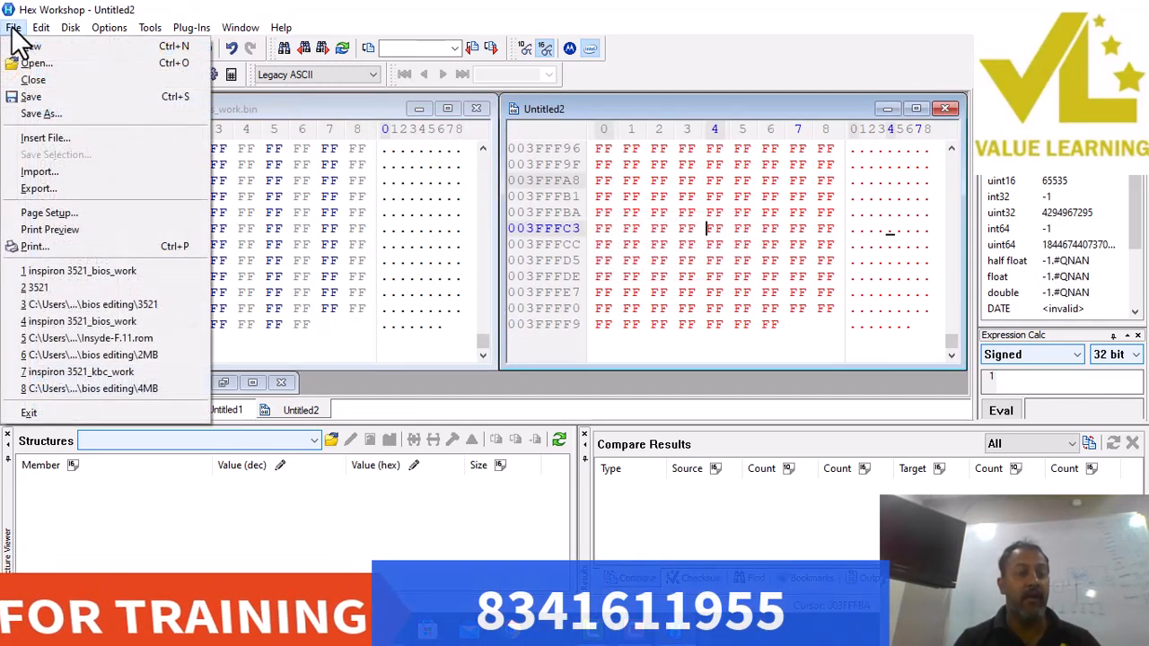
{"action": "left_click", "coordinate": [41, 114]}
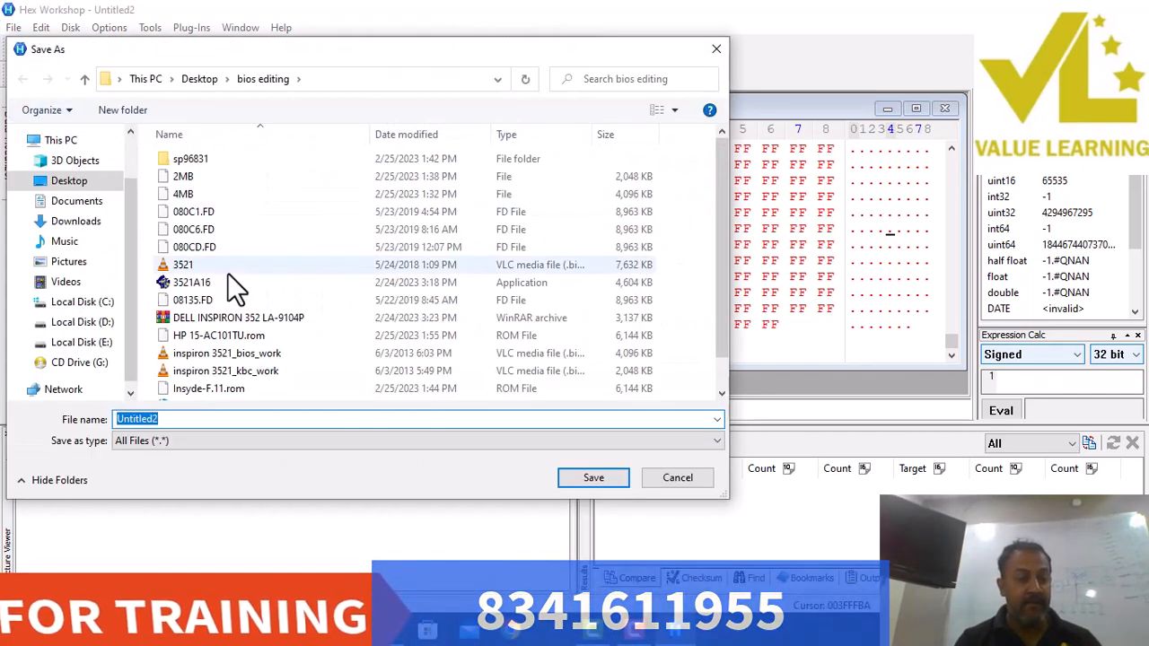
{"action": "left_click", "coordinate": [79, 323]}
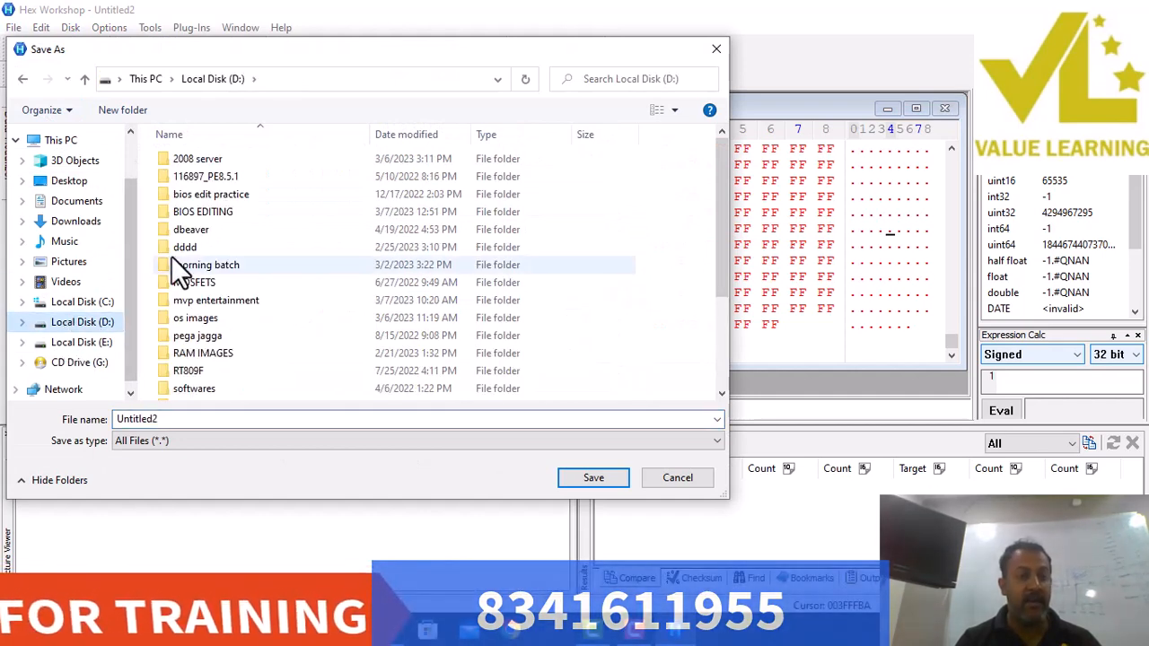
{"action": "double_click", "coordinate": [197, 212]}
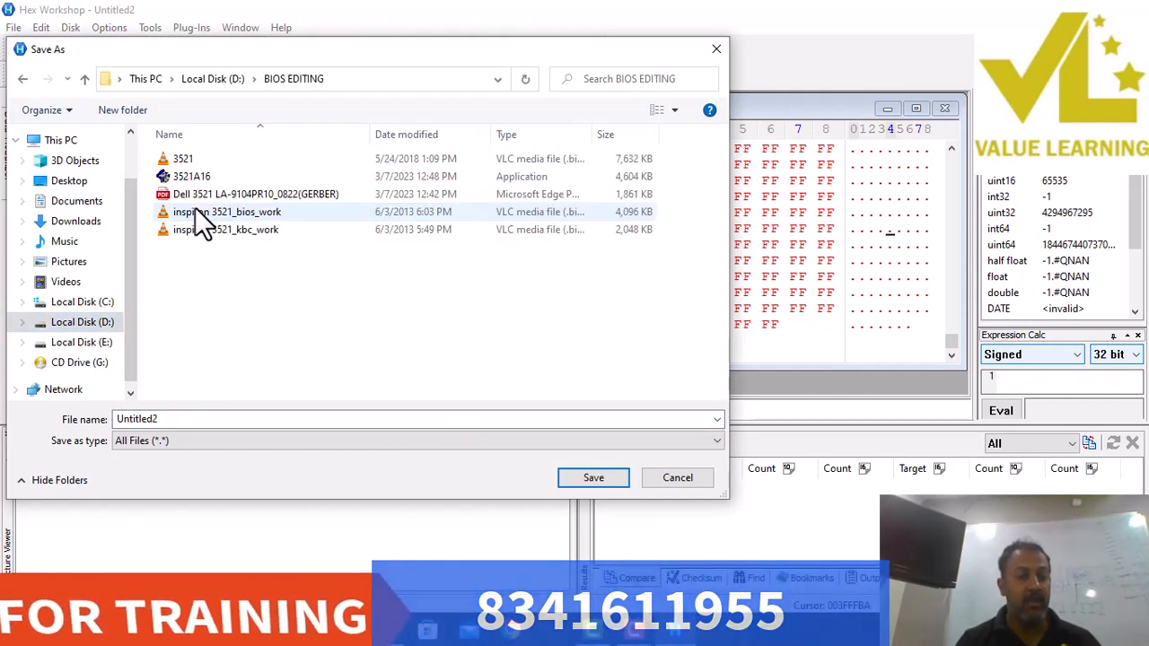
{"action": "double_click", "coordinate": [193, 419]}
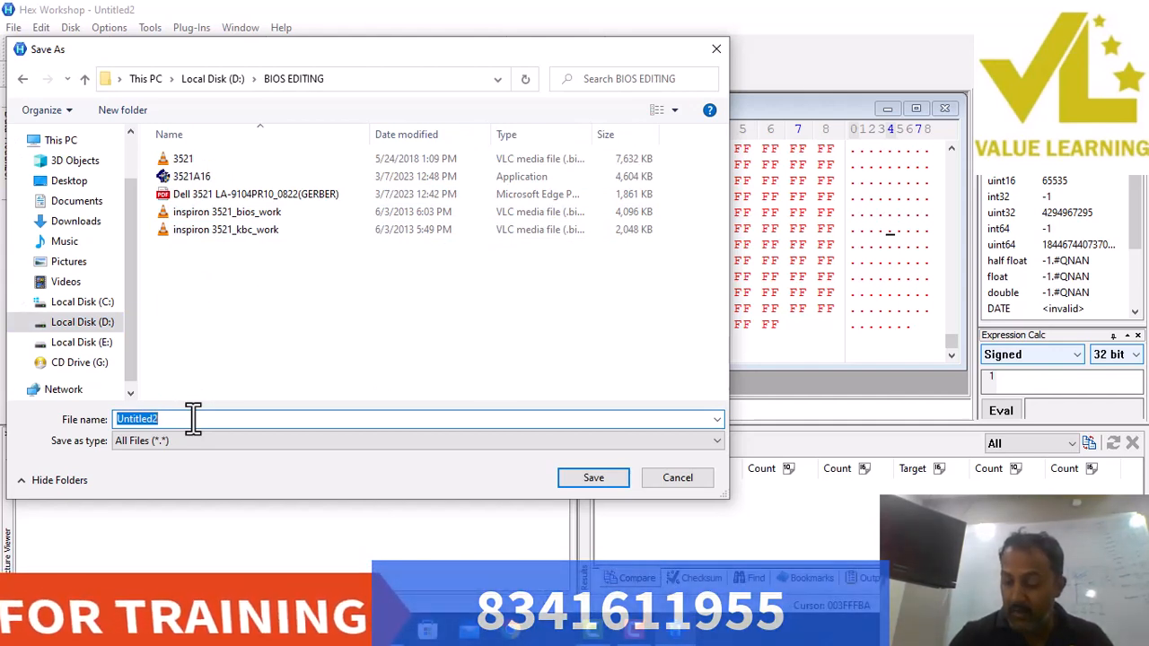
{"action": "type", "text": "3521 "}
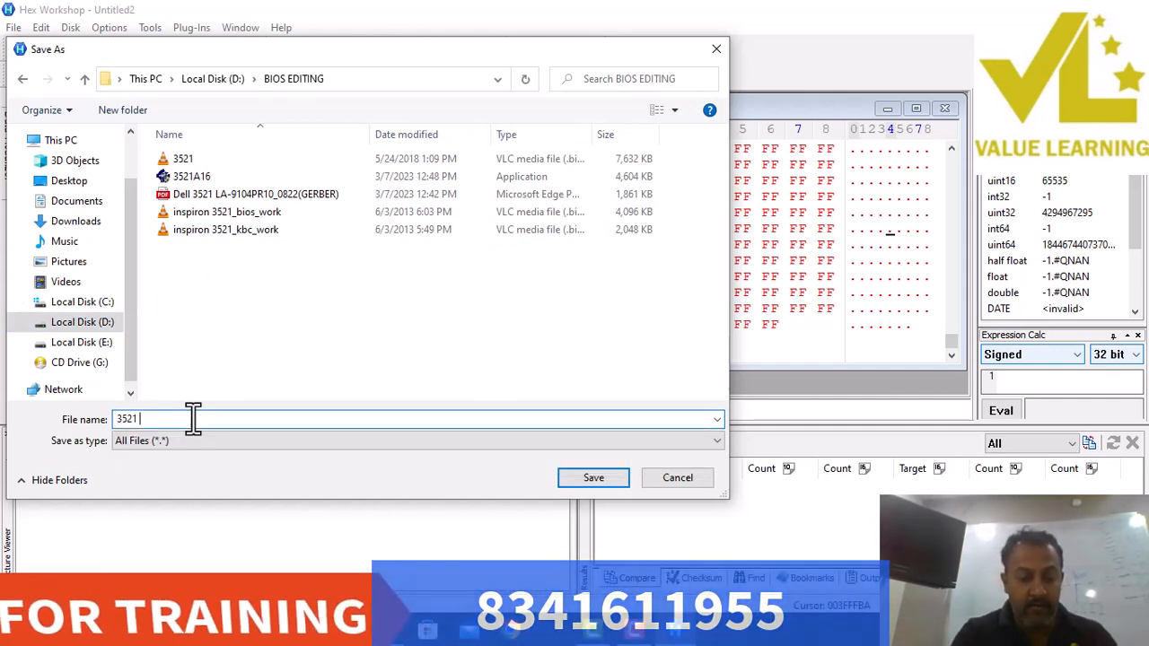
{"action": "type", "text": "with "}
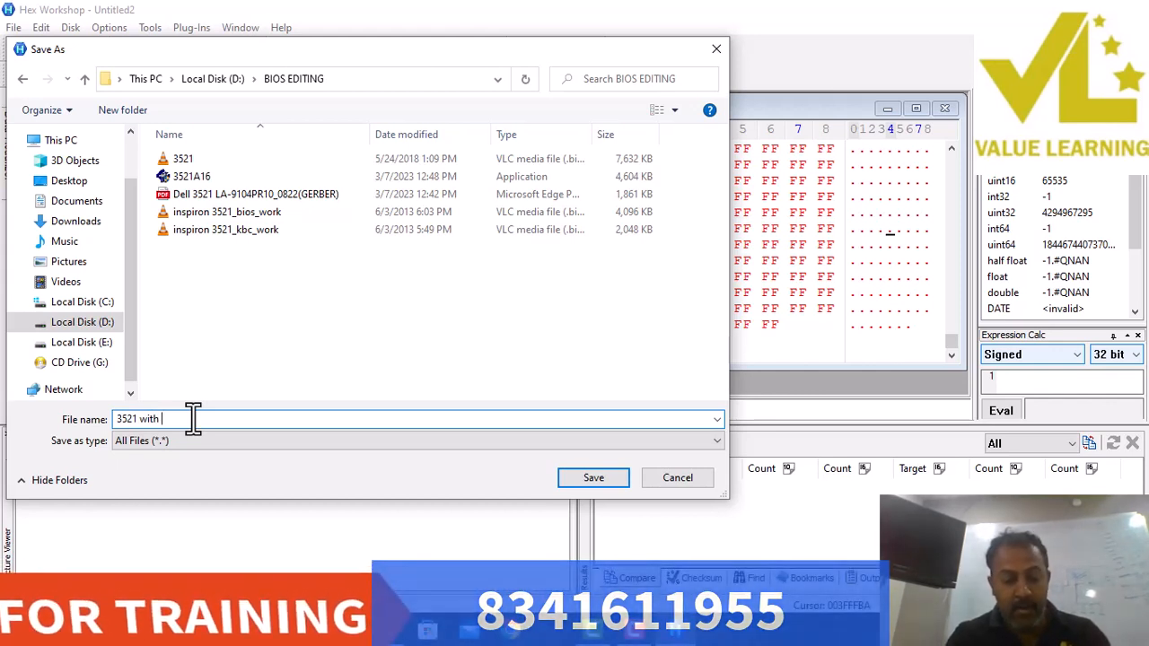
{"action": "type", "text": "4mb e"}
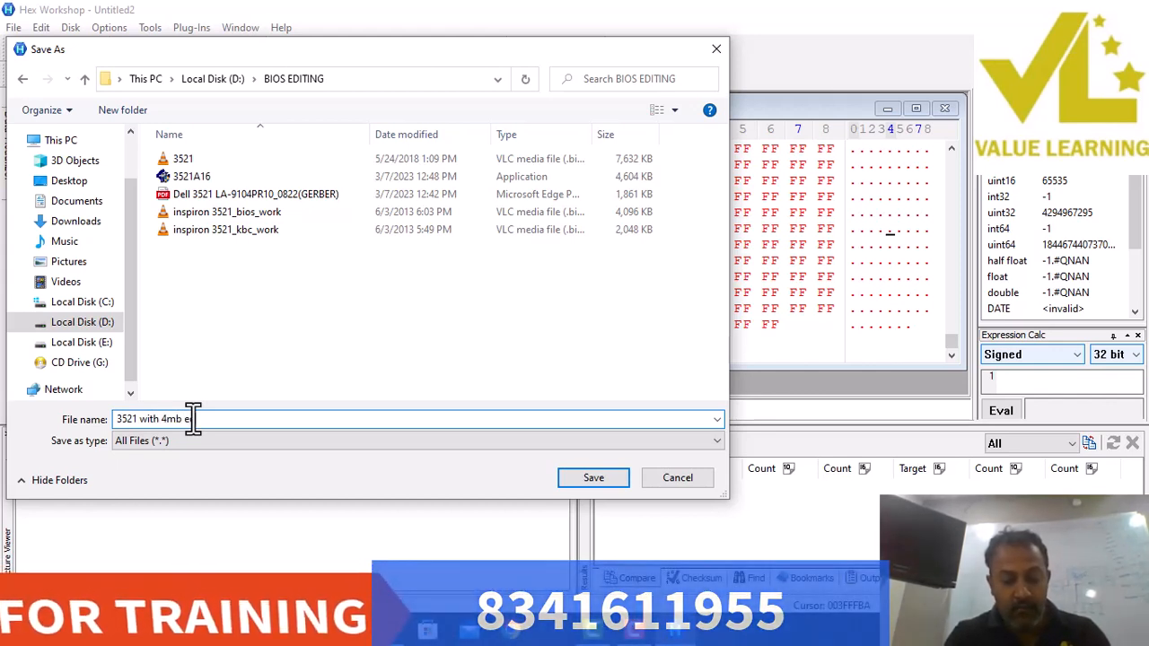
{"action": "type", "text": "dit"}
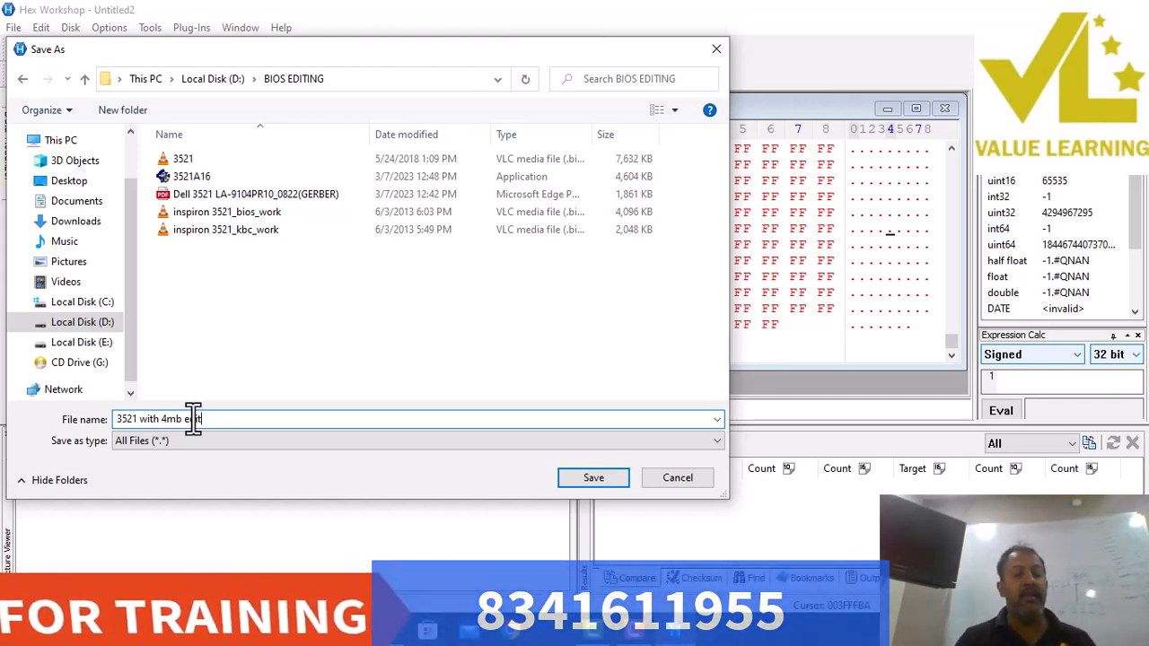
{"action": "left_click", "coordinate": [585, 474]}
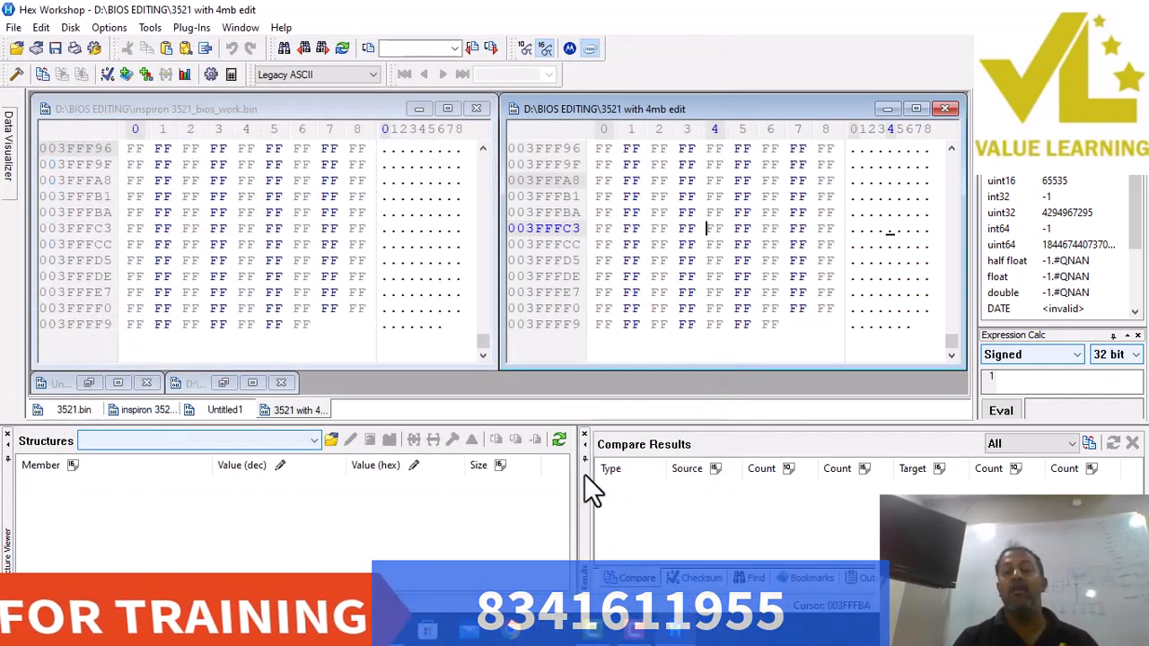
{"action": "left_click", "coordinate": [945, 107]}
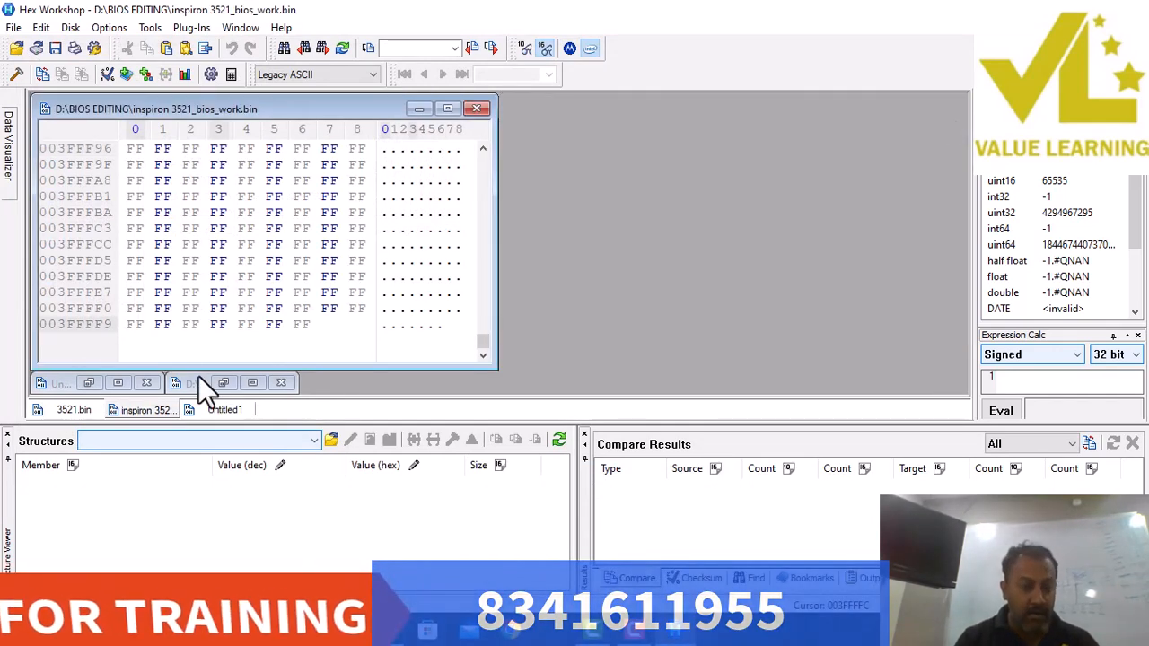
Restore 3521.bin and view it side by side with inspiron 3521_bios_work.bin, both from offset 00000000.
{"action": "left_click", "coordinate": [74, 409]}
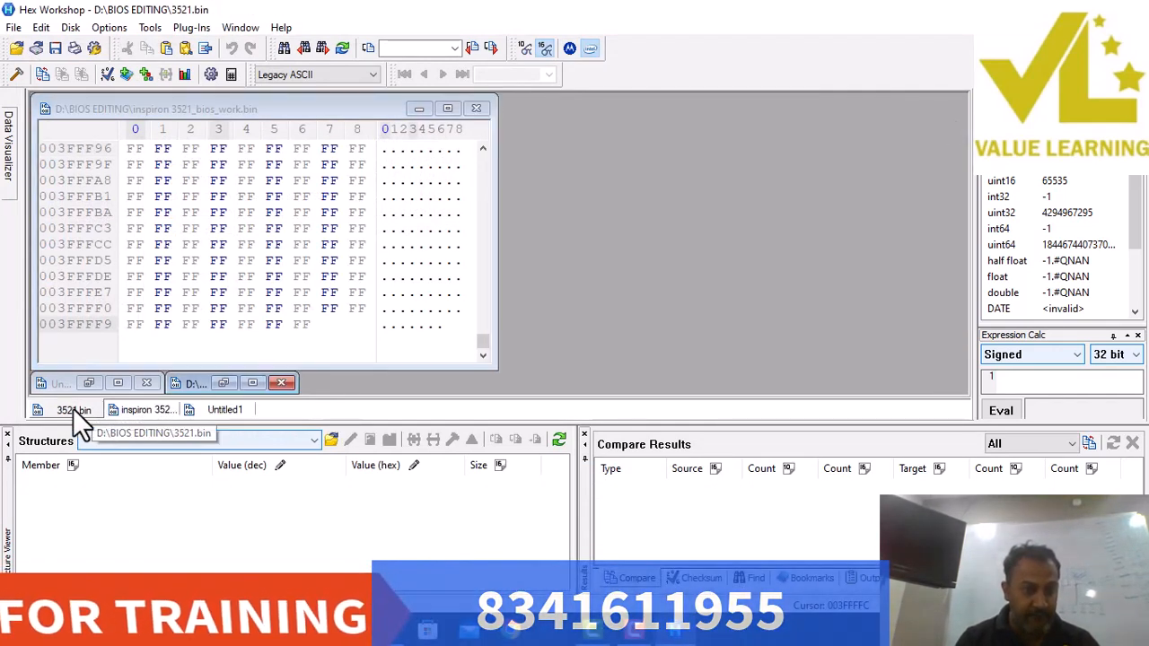
{"action": "left_click", "coordinate": [147, 410]}
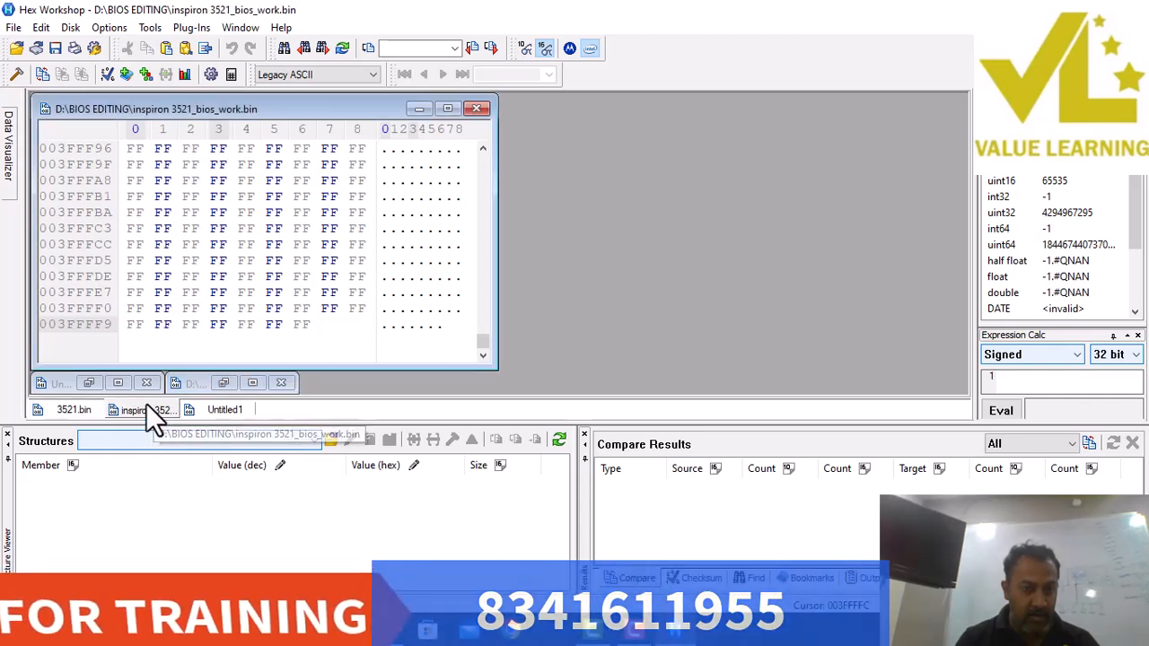
{"action": "left_click", "coordinate": [118, 382]}
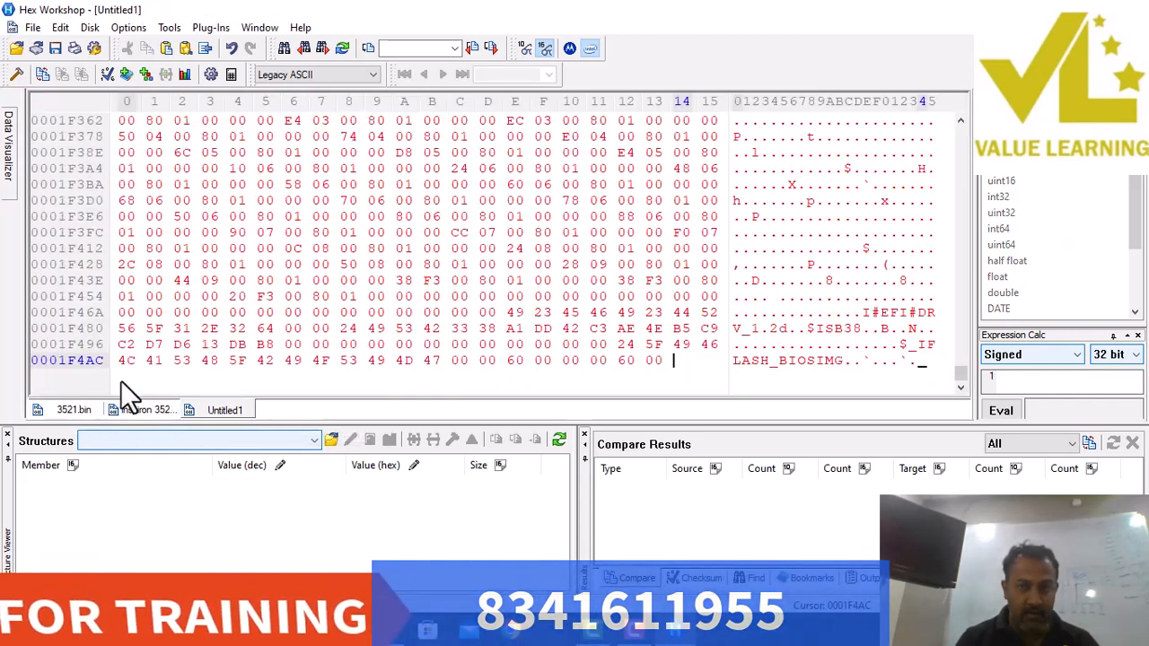
{"action": "left_click", "coordinate": [626, 120]}
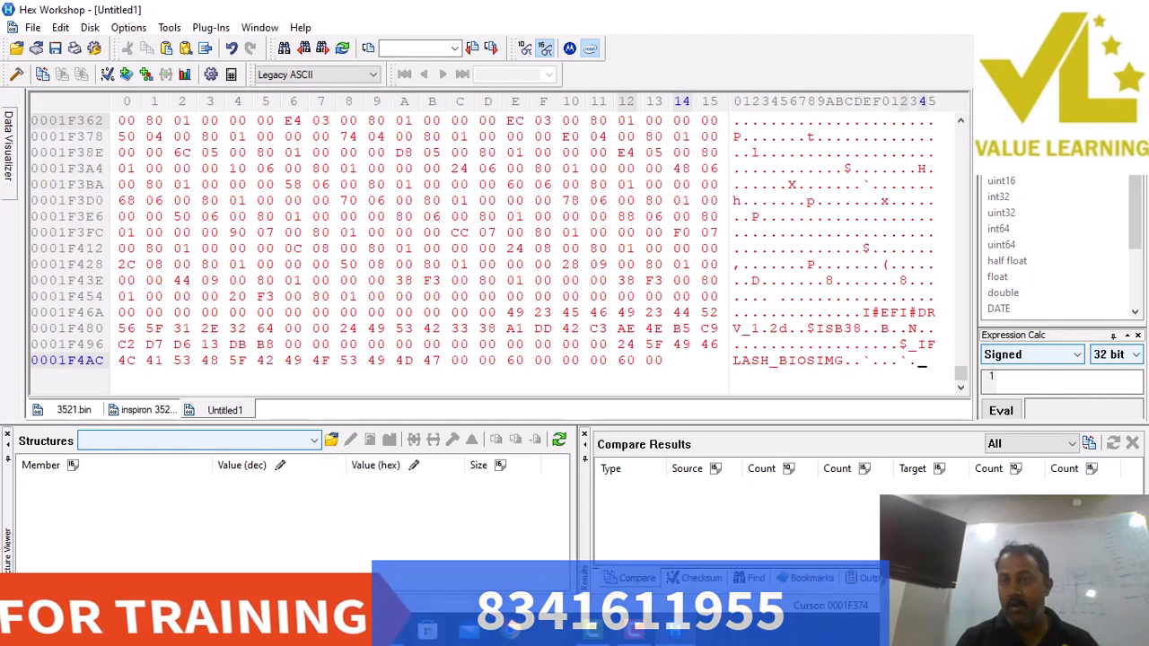
{"action": "left_click", "coordinate": [1101, 28]}
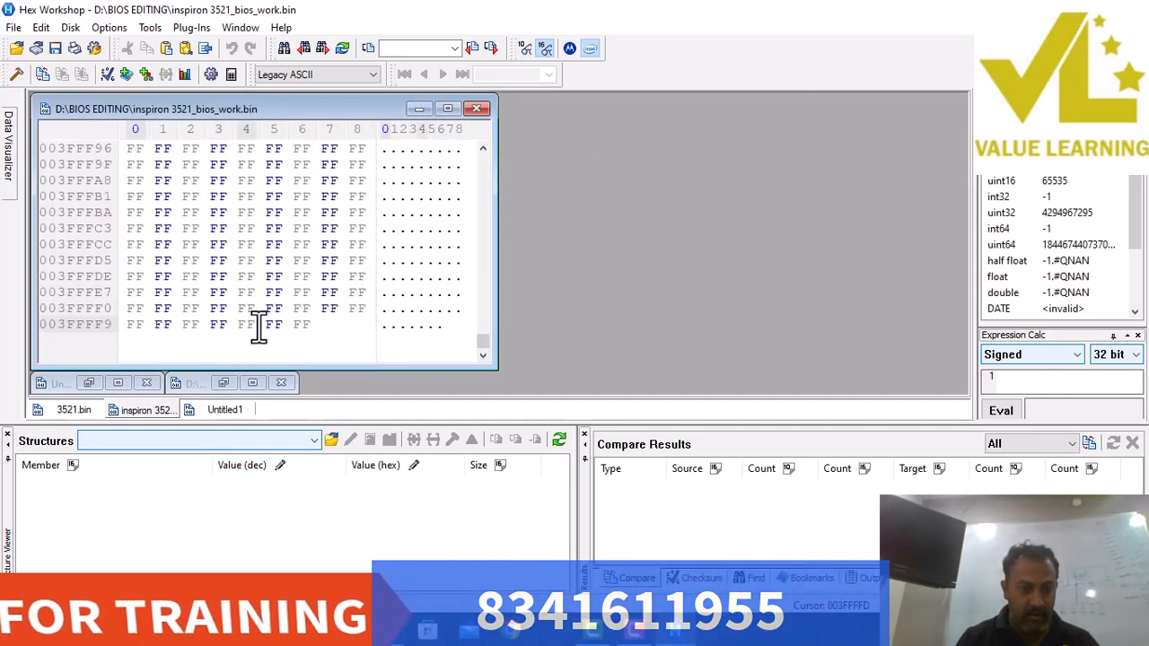
{"action": "left_click", "coordinate": [253, 383]}
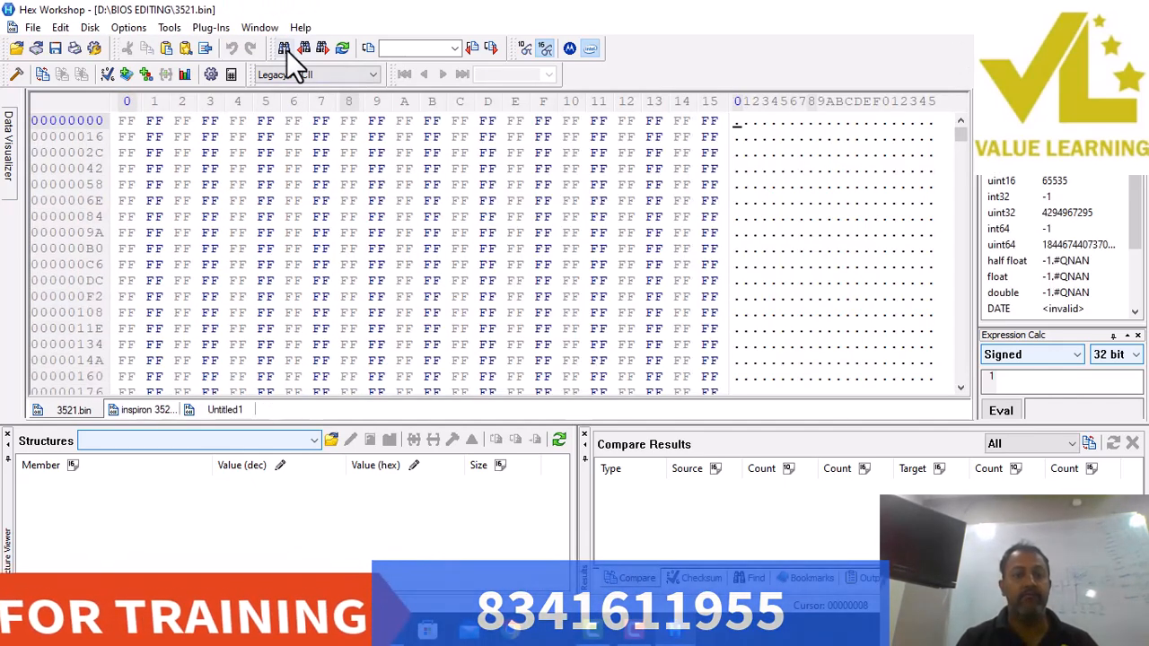
{"action": "left_click", "coordinate": [259, 27]}
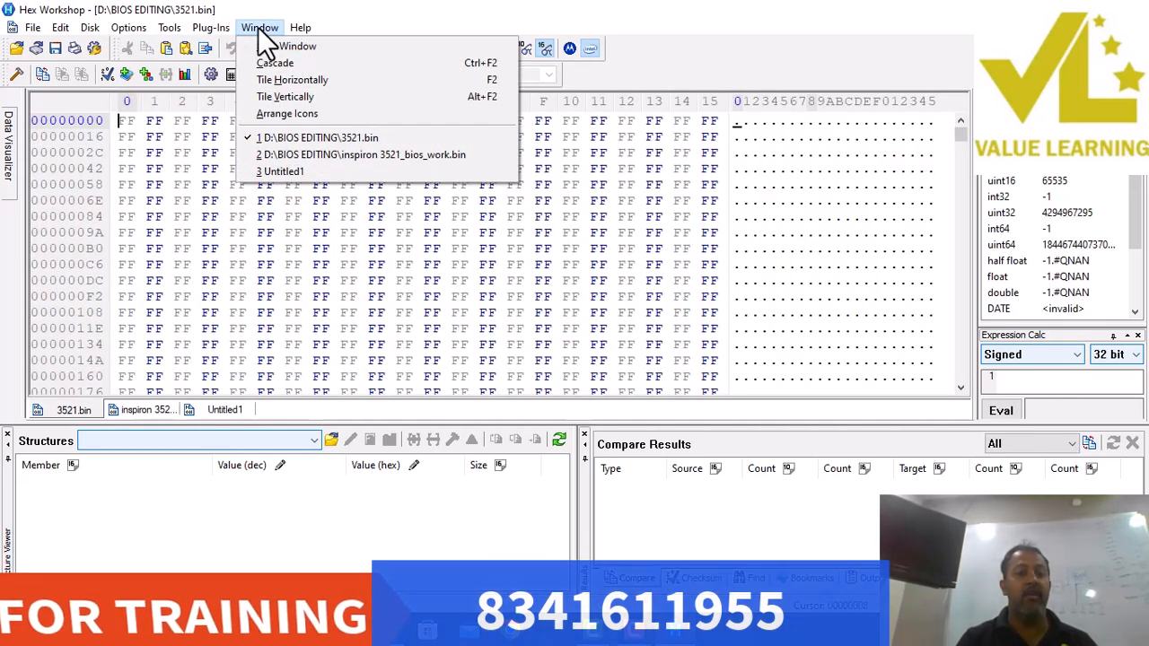
{"action": "left_click", "coordinate": [261, 97]}
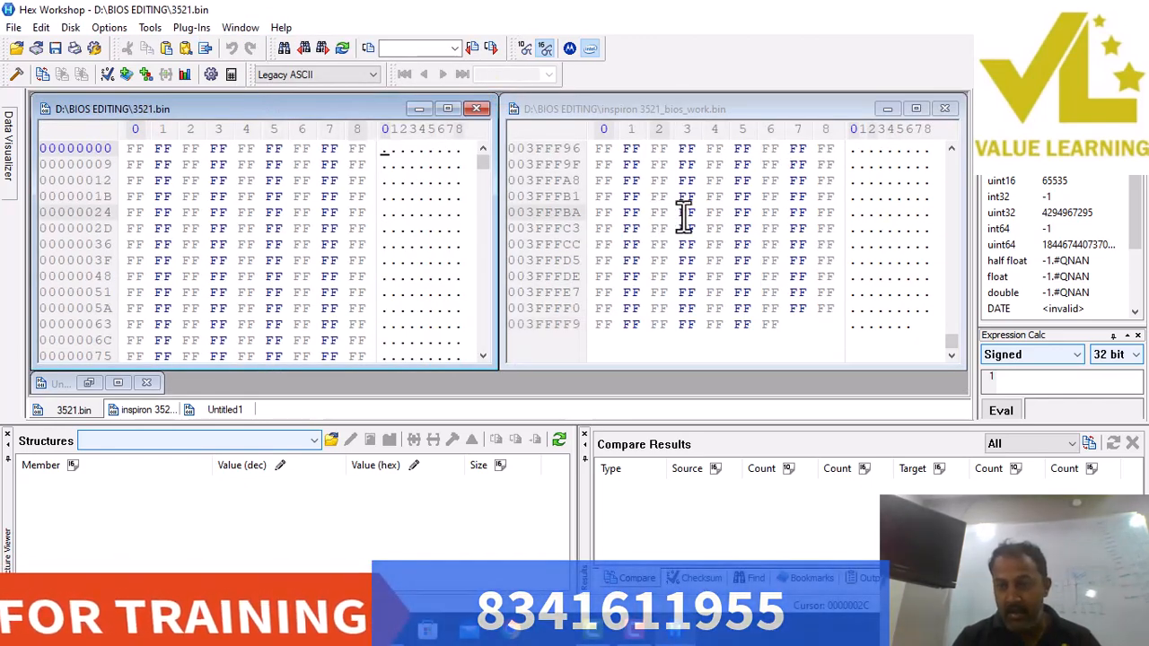
{"action": "left_click_drag", "start_coordinate": [951, 342], "coordinate": [956, 151]}
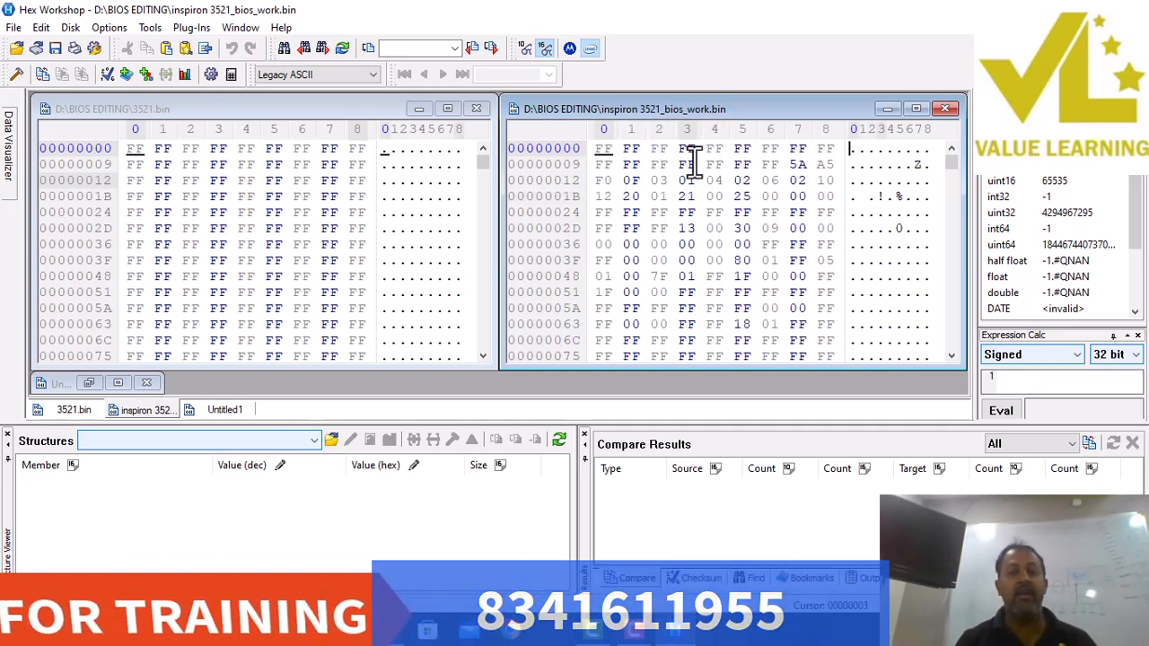
Close inspiron 3521_bios_work.bin and open inspiron 3521_kbc_work.bin from D:\BIOS EDITING.
{"action": "left_click", "coordinate": [952, 109]}
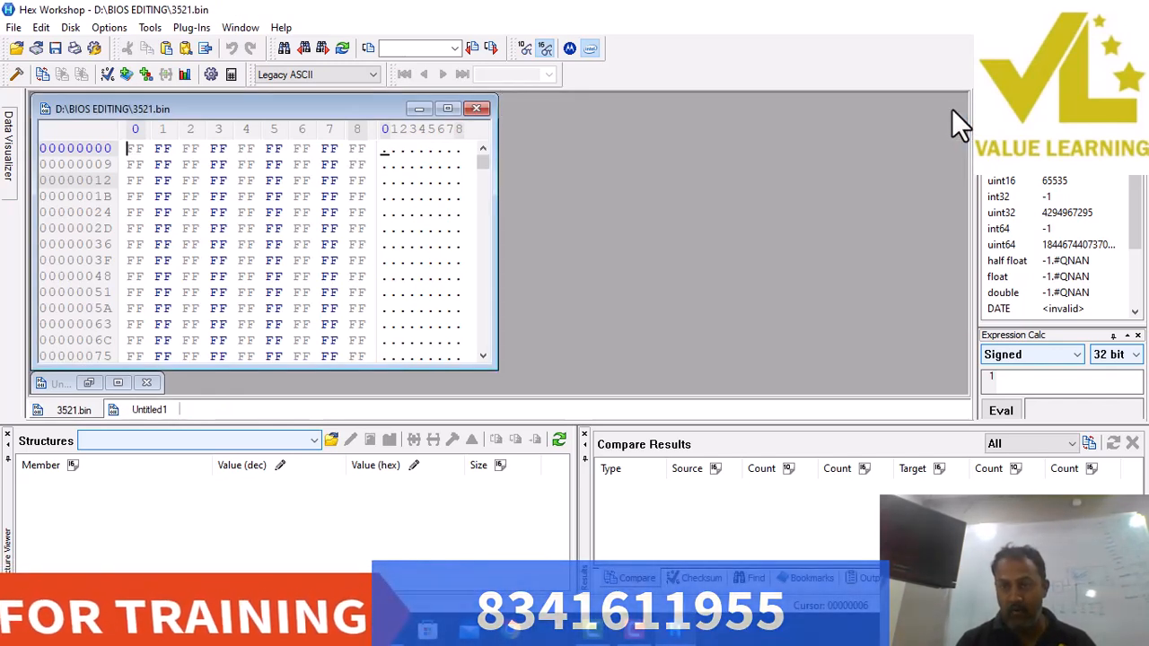
{"action": "left_click", "coordinate": [15, 29]}
{"action": "left_click", "coordinate": [26, 62]}
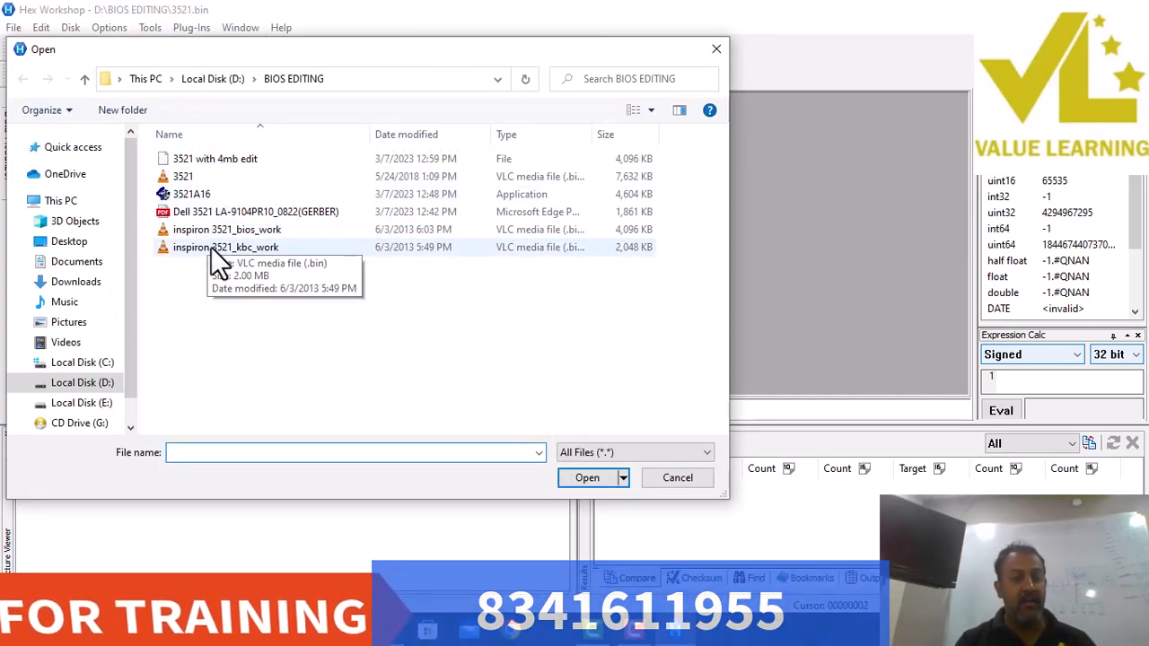
{"action": "double_click", "coordinate": [211, 246]}
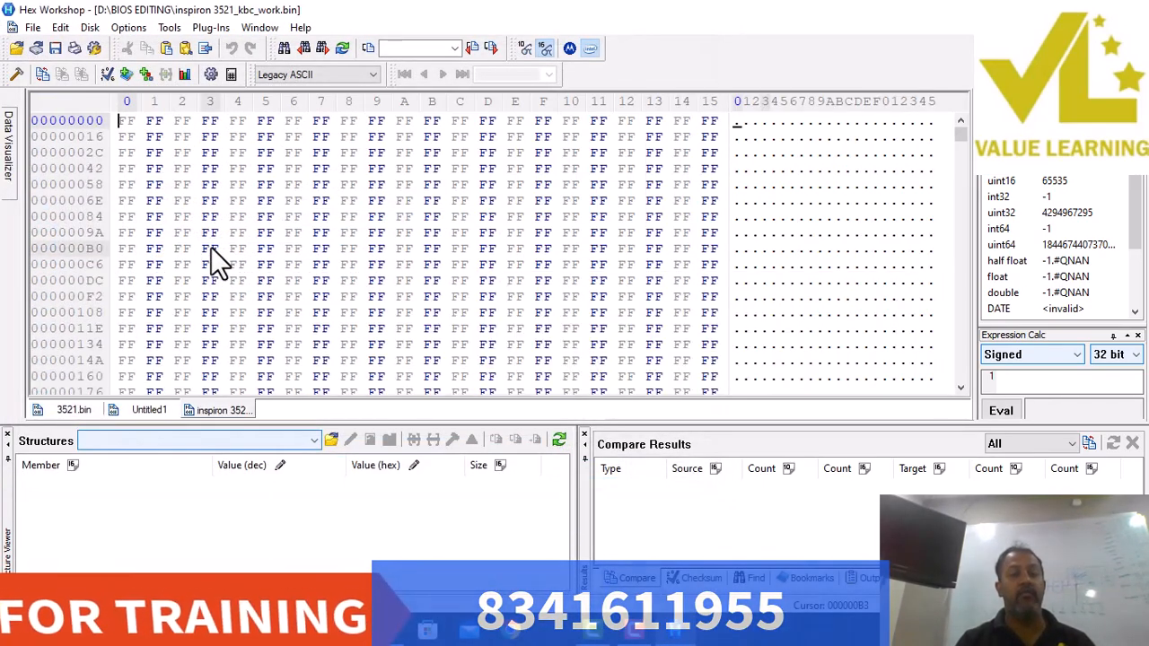
Tile inspiron 3521_kbc_work.bin and 3521.bin side by side and view both at their last offsets.
{"action": "left_click", "coordinate": [260, 28]}
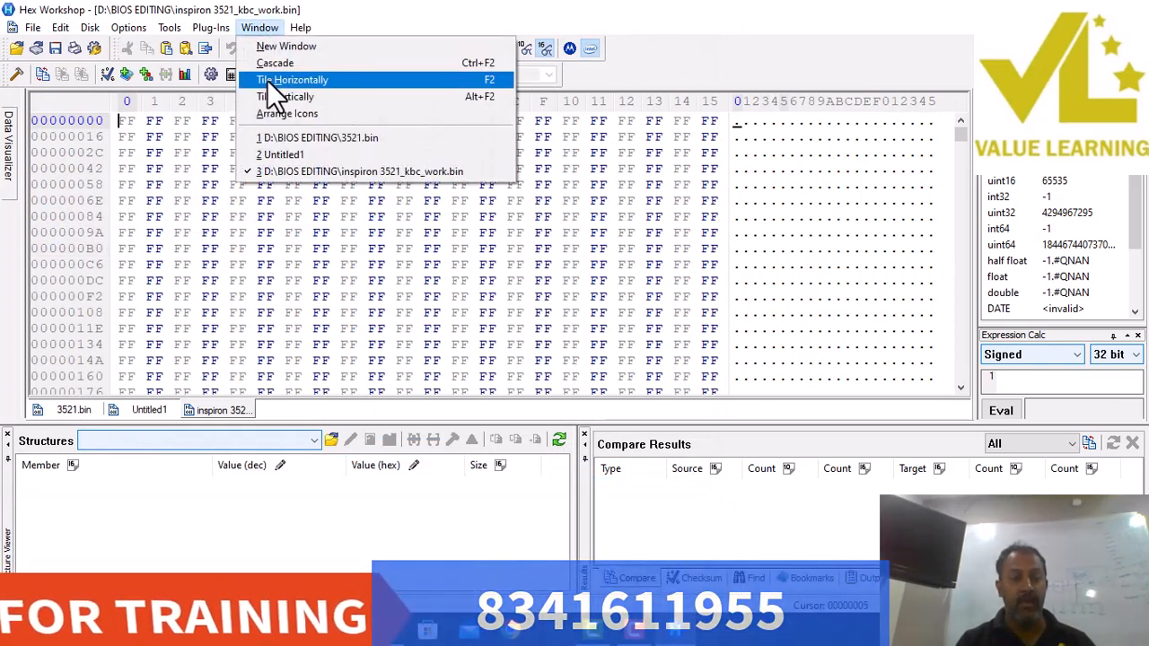
{"action": "left_click", "coordinate": [279, 97]}
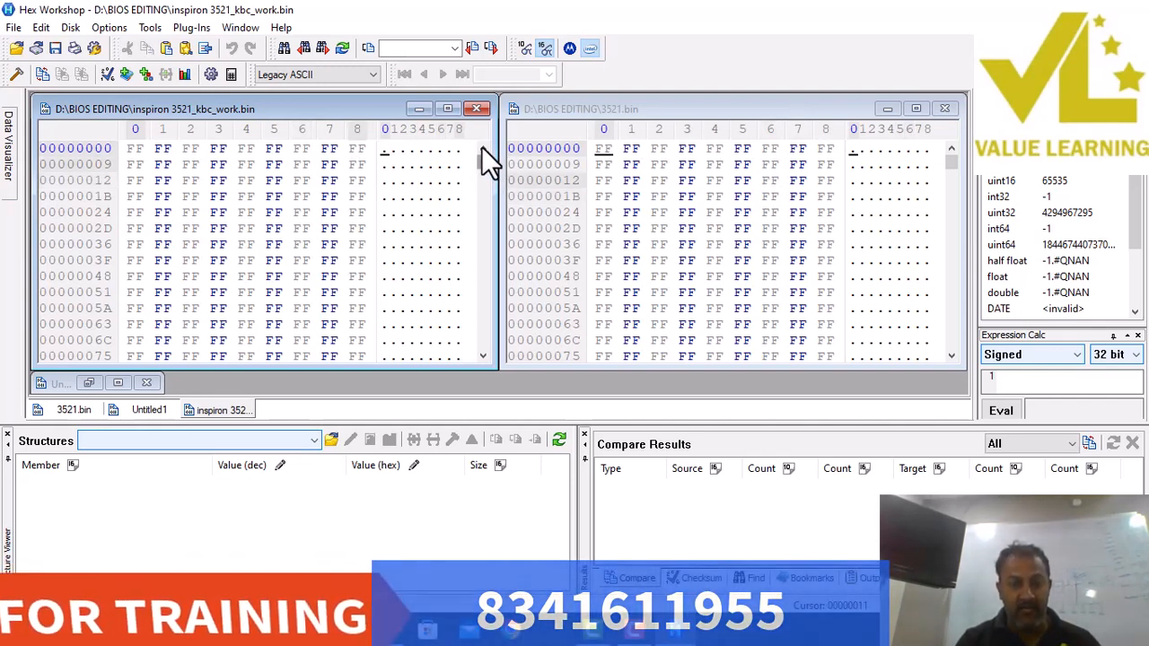
{"action": "left_click", "coordinate": [951, 163]}
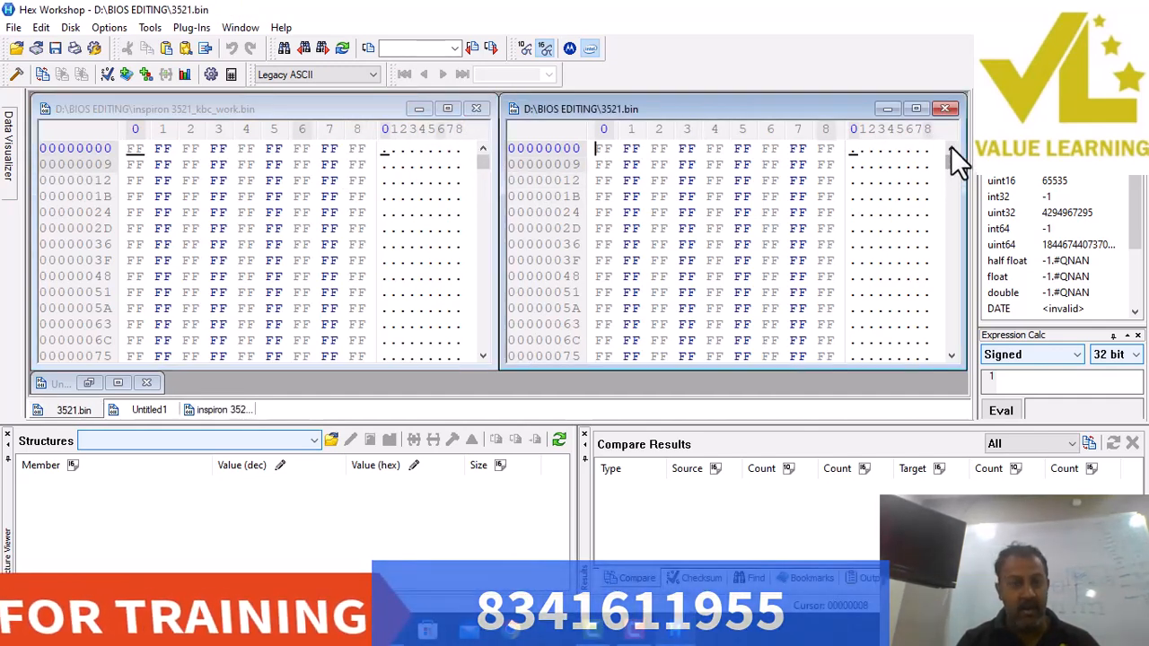
{"action": "left_click_drag", "start_coordinate": [478, 158], "coordinate": [479, 348]}
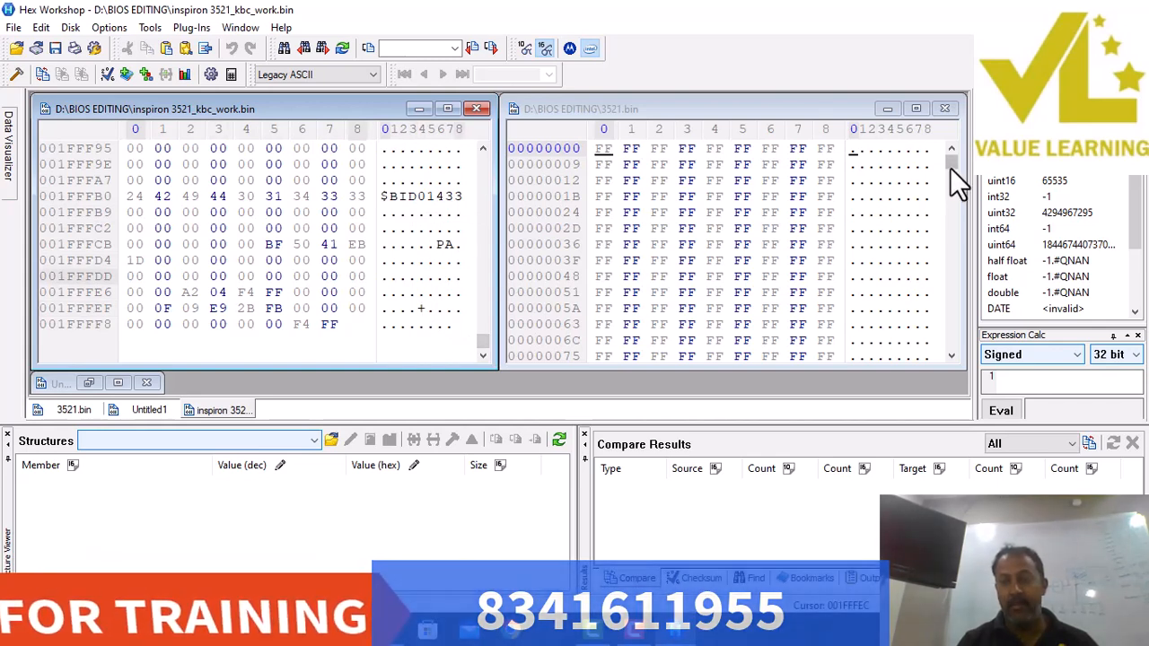
{"action": "left_click_drag", "start_coordinate": [950, 167], "coordinate": [954, 355]}
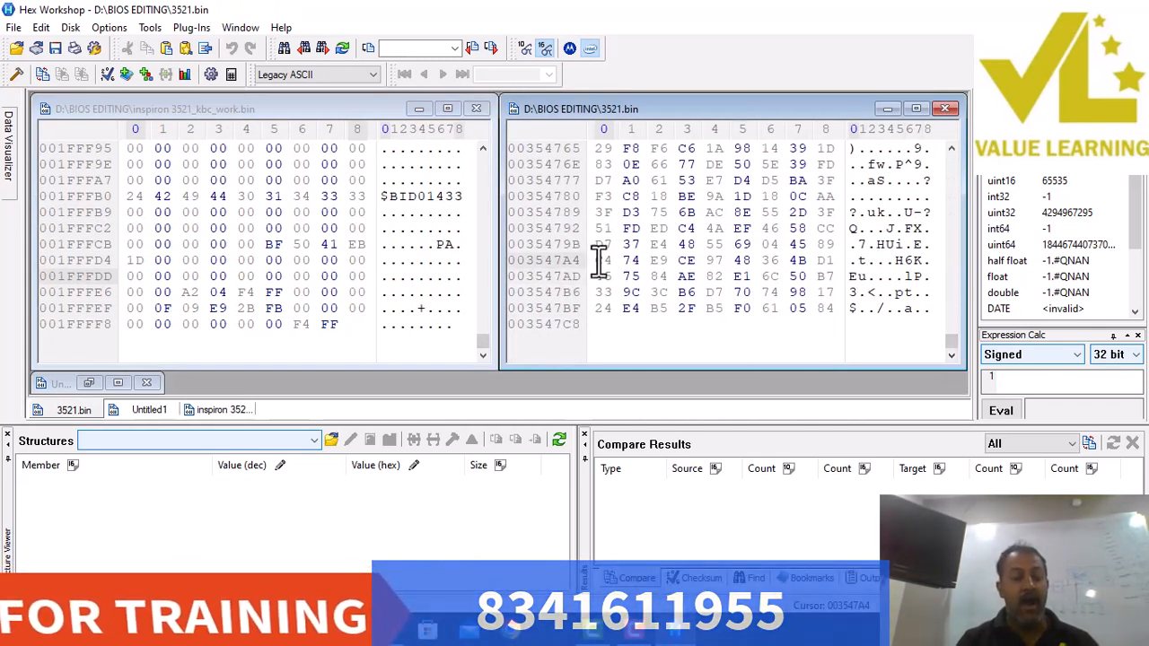
Copy the last 13 bytes of inspiron 3521_kbc_work.bin, from 2B FB through F4 FF.
{"action": "left_click", "coordinate": [422, 310]}
{"action": "left_click_drag", "start_coordinate": [422, 311], "coordinate": [453, 332]}
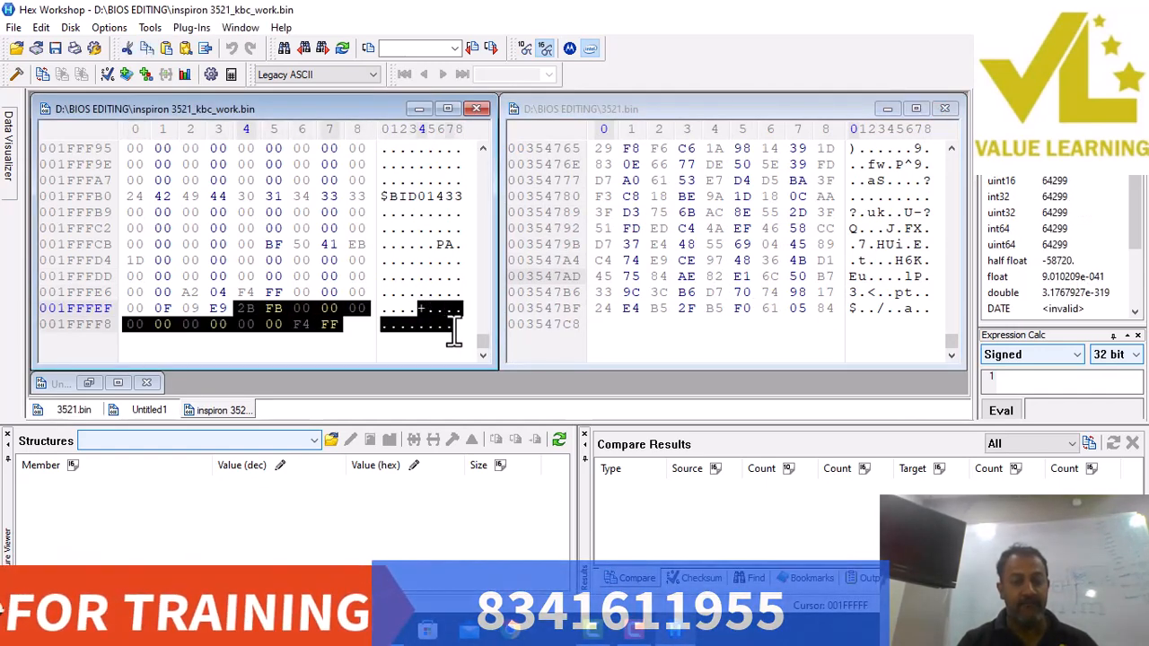
{"action": "right_click", "coordinate": [276, 307]}
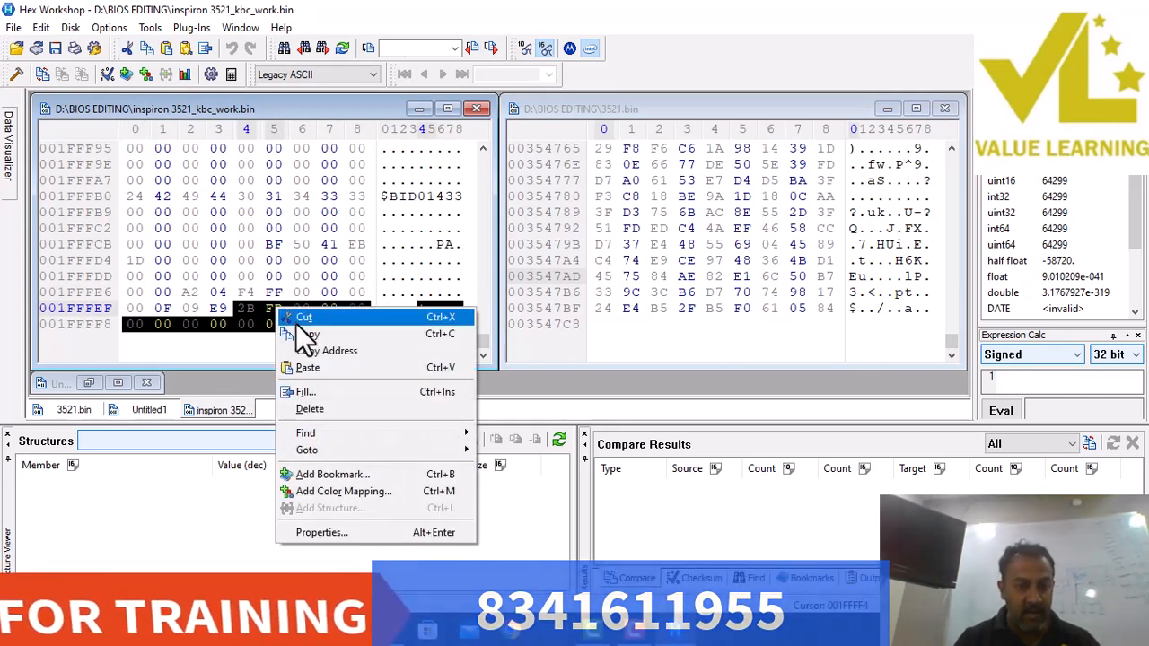
{"action": "left_click", "coordinate": [306, 334]}
Search 3521.bin downward from offset 00354781 for the copied hex values.
{"action": "left_click", "coordinate": [686, 244]}
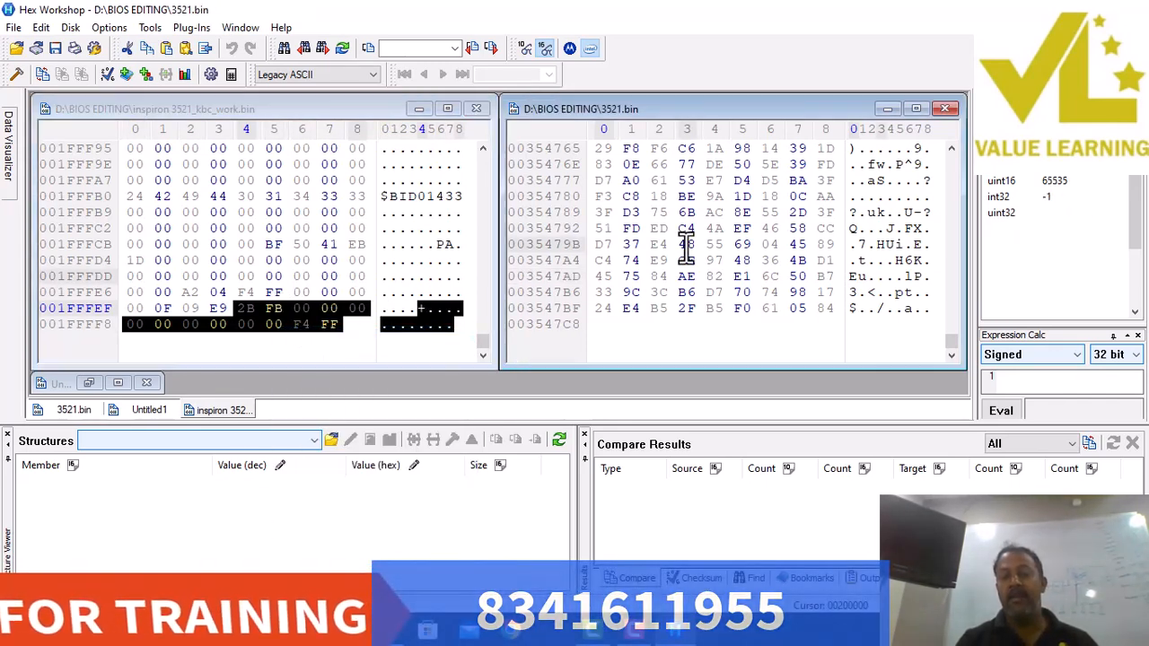
{"action": "right_click", "coordinate": [686, 244]}
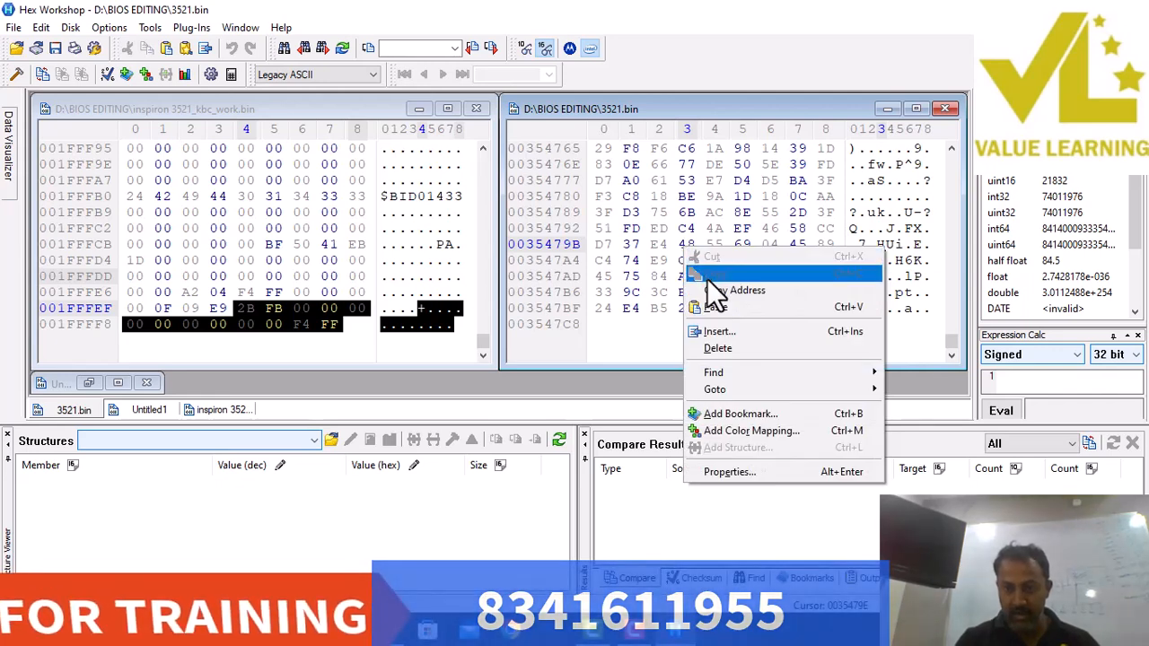
{"action": "left_click", "coordinate": [613, 194]}
{"action": "left_click", "coordinate": [614, 194]}
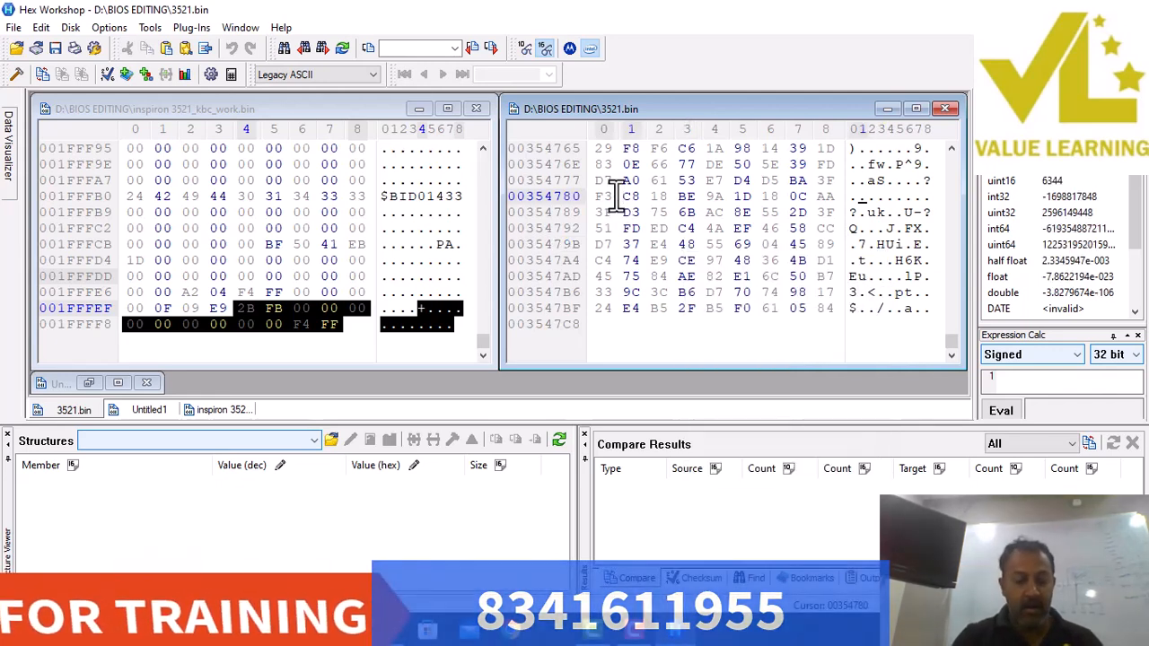
{"action": "key", "text": "ctrl+f"}
{"action": "double_click", "coordinate": [551, 258]}
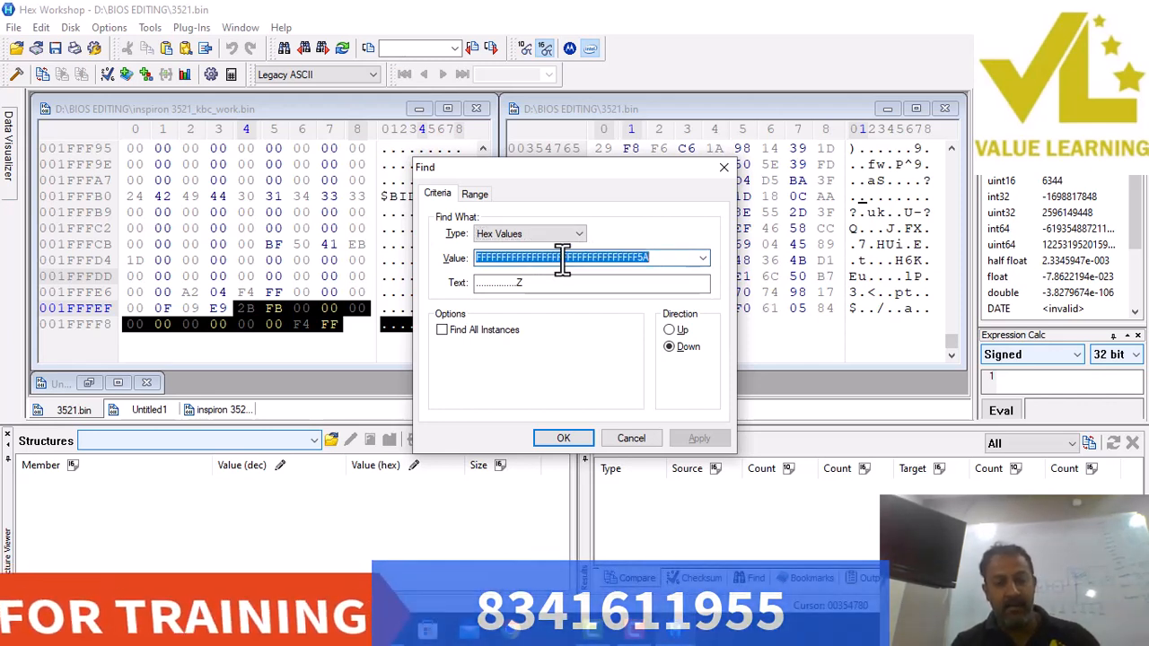
{"action": "key", "text": "ctrl+v"}
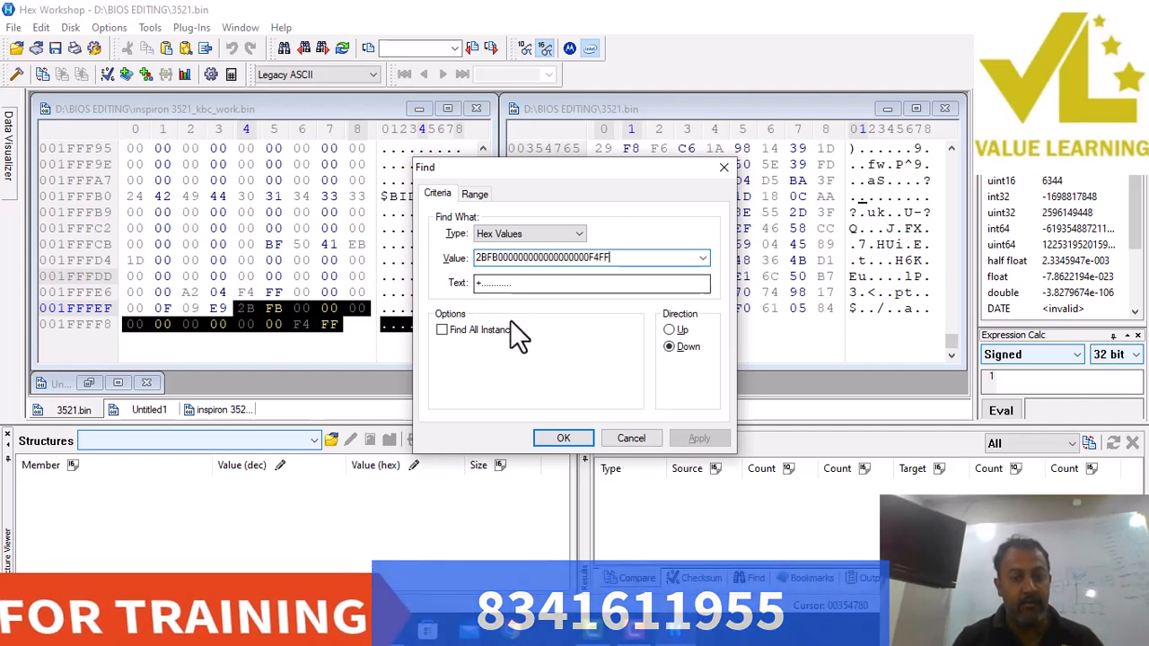
{"action": "left_click", "coordinate": [554, 437]}
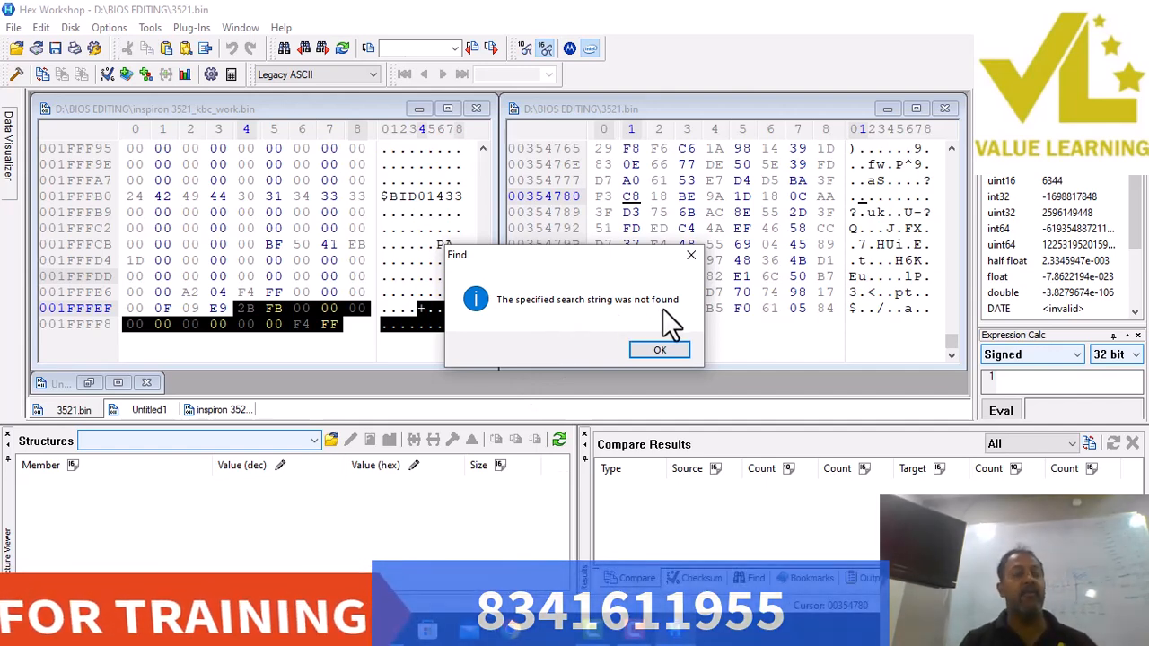
{"action": "left_click", "coordinate": [659, 351]}
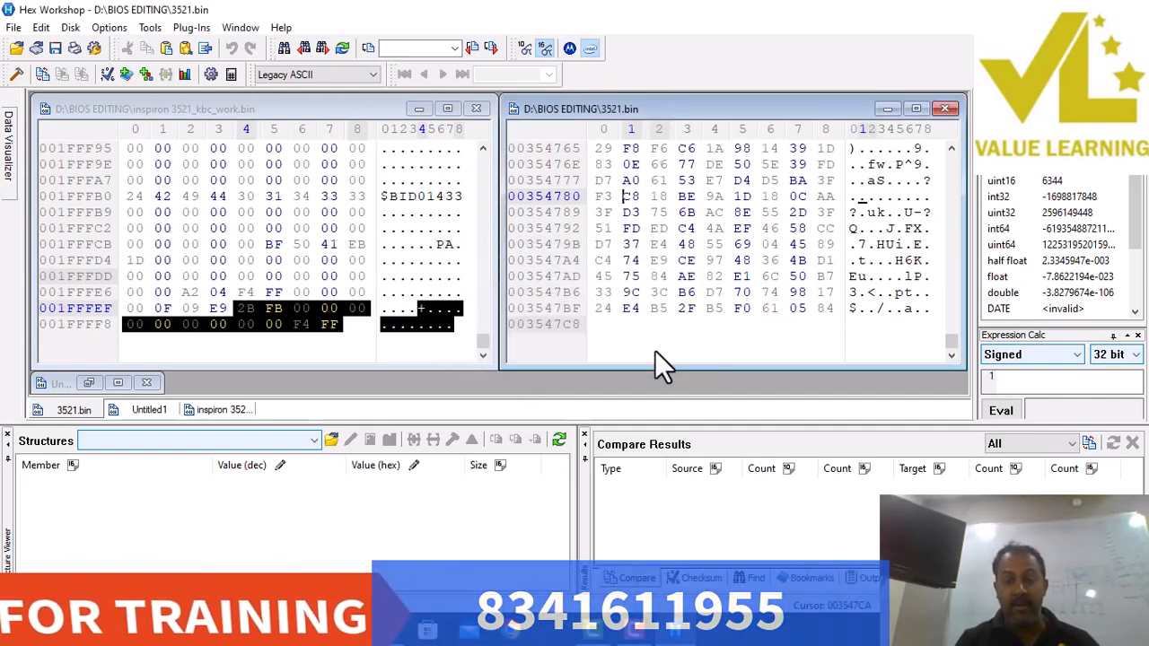
Search 3521.bin upward from near its end for the same hex values ending in F4FF.
{"action": "left_click", "coordinate": [638, 184]}
{"action": "right_click", "coordinate": [639, 184]}
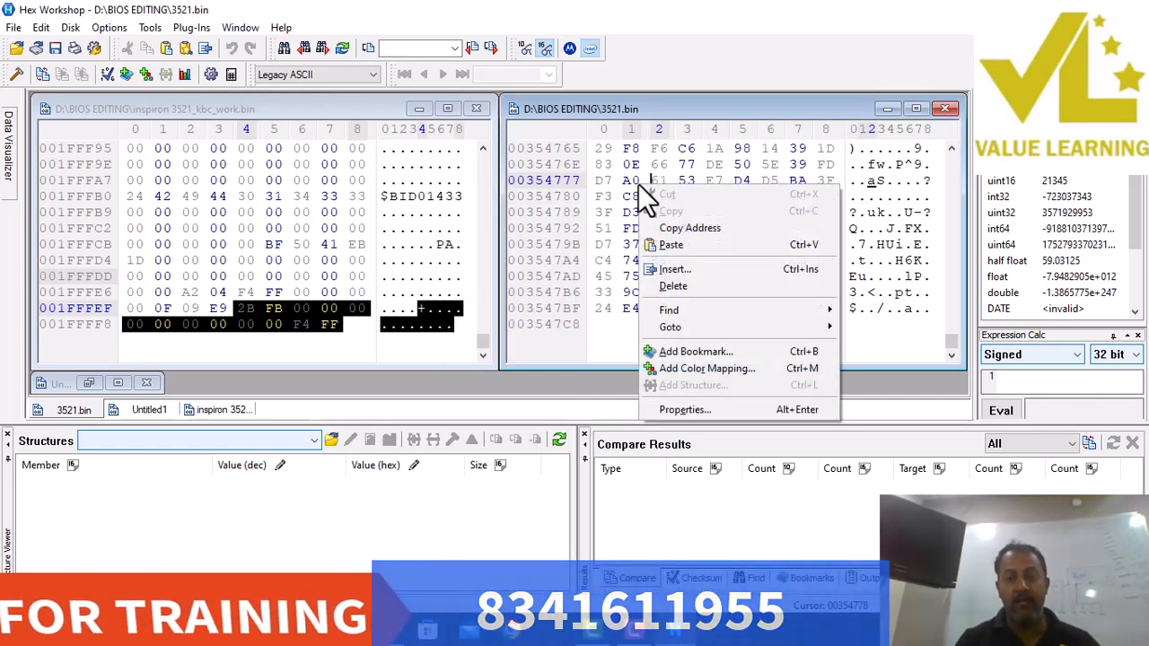
{"action": "left_click", "coordinate": [622, 177]}
{"action": "left_click", "coordinate": [629, 180]}
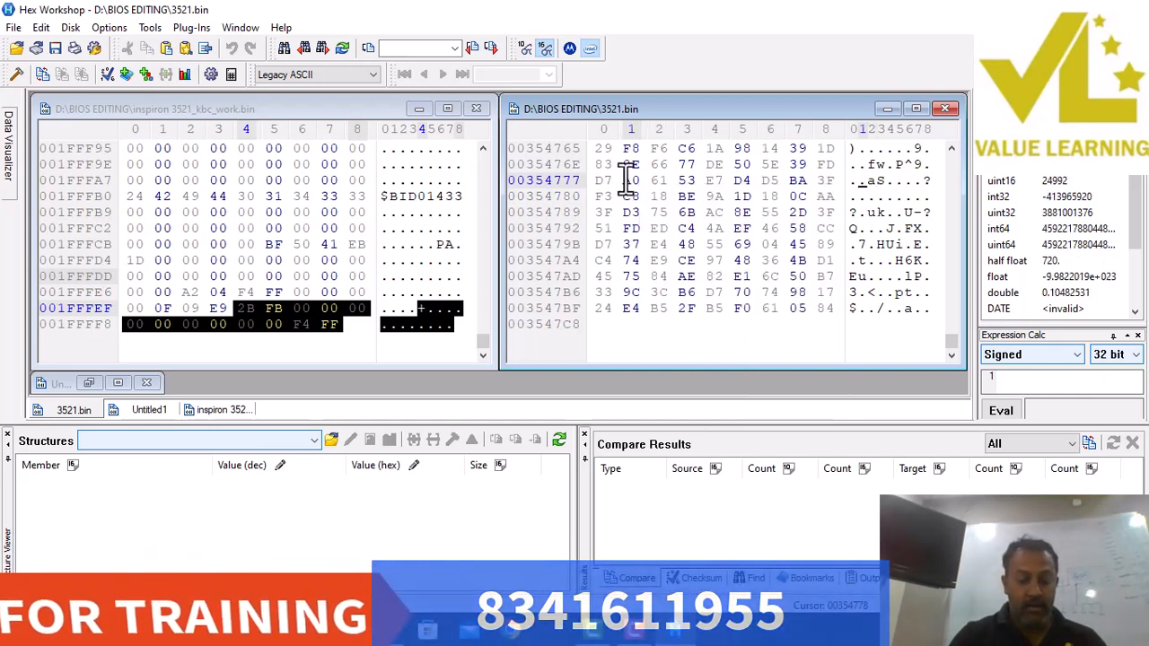
{"action": "key", "text": "ctrl+f"}
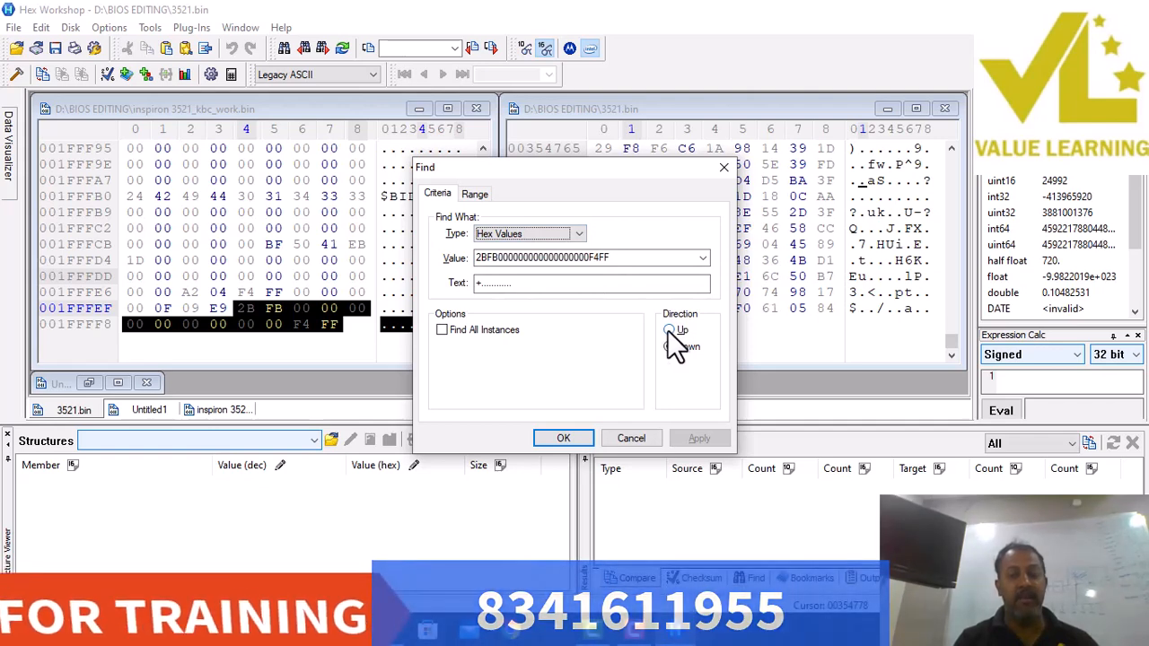
{"action": "left_click", "coordinate": [669, 330]}
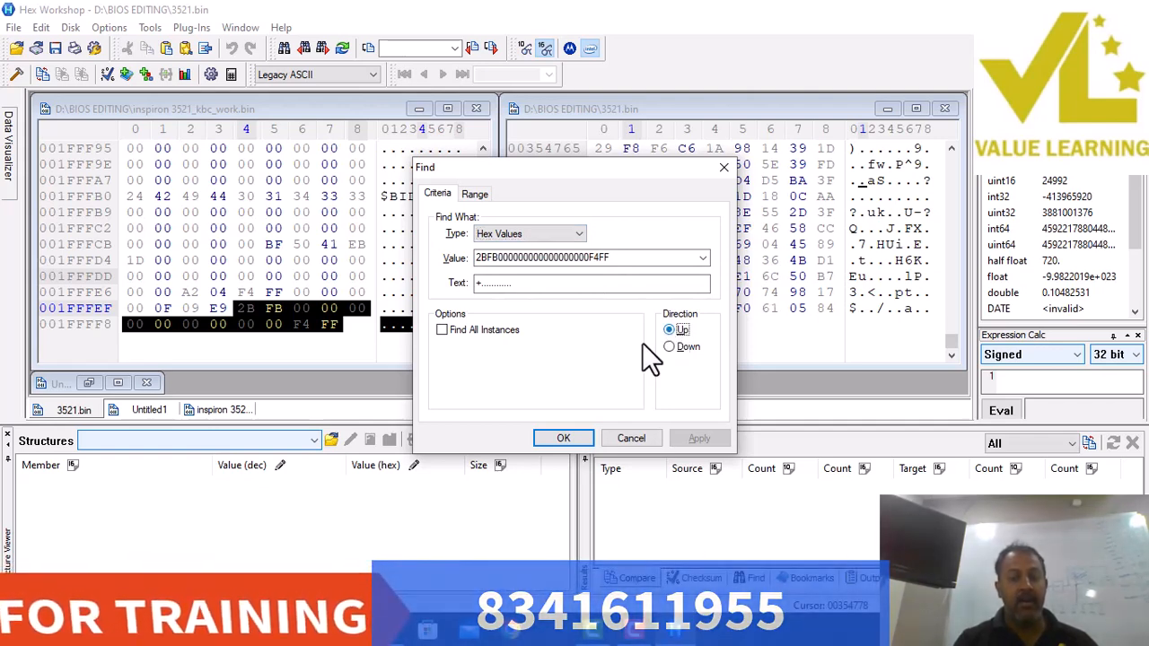
{"action": "left_click", "coordinate": [558, 438]}
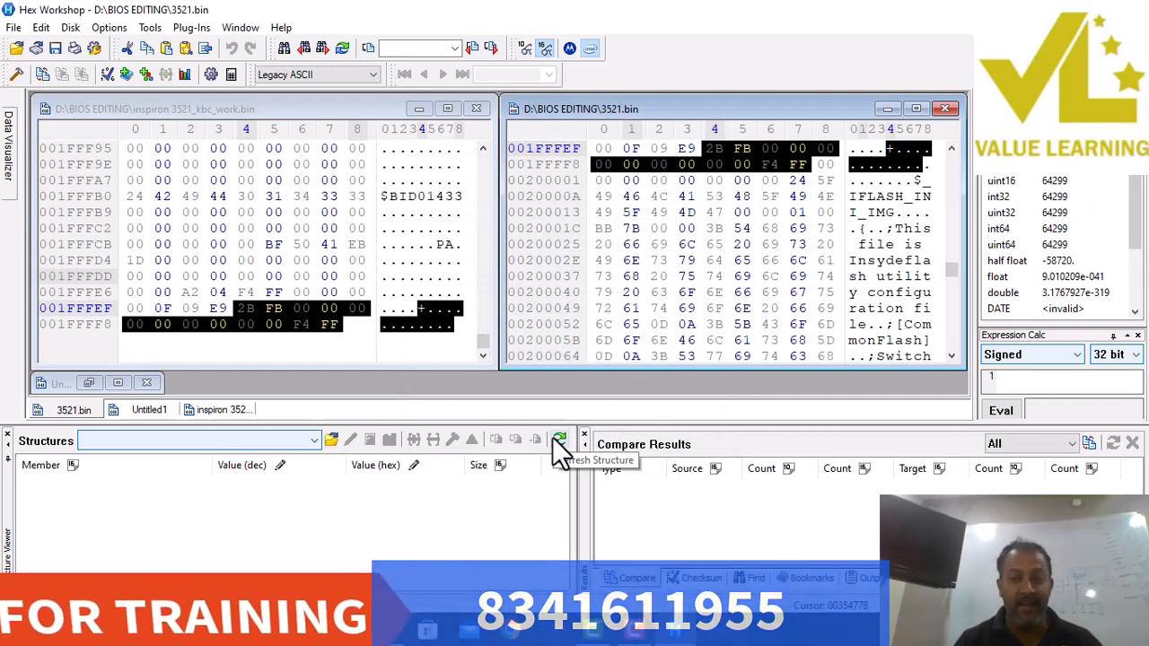
Delete all bytes in 3521.bin after the matched F4 FF, from offset 00200000 to the end of the file.
{"action": "left_click", "coordinate": [925, 169]}
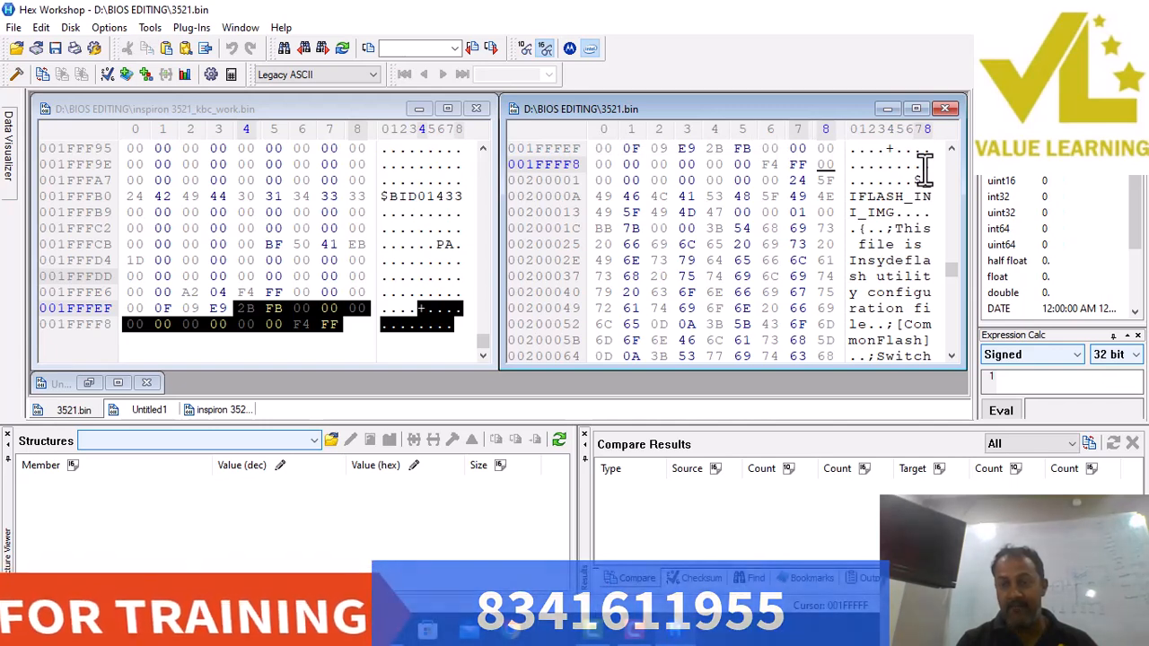
{"action": "left_click_drag", "start_coordinate": [925, 169], "coordinate": [933, 363]}
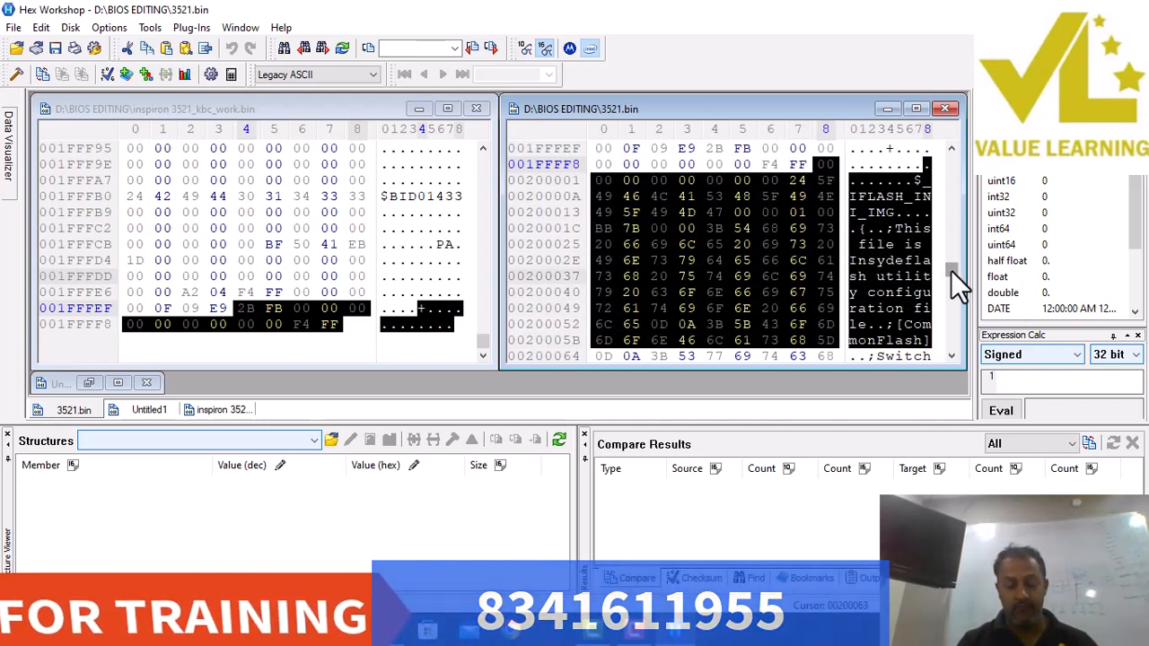
{"action": "left_click_drag", "start_coordinate": [951, 270], "coordinate": [950, 359]}
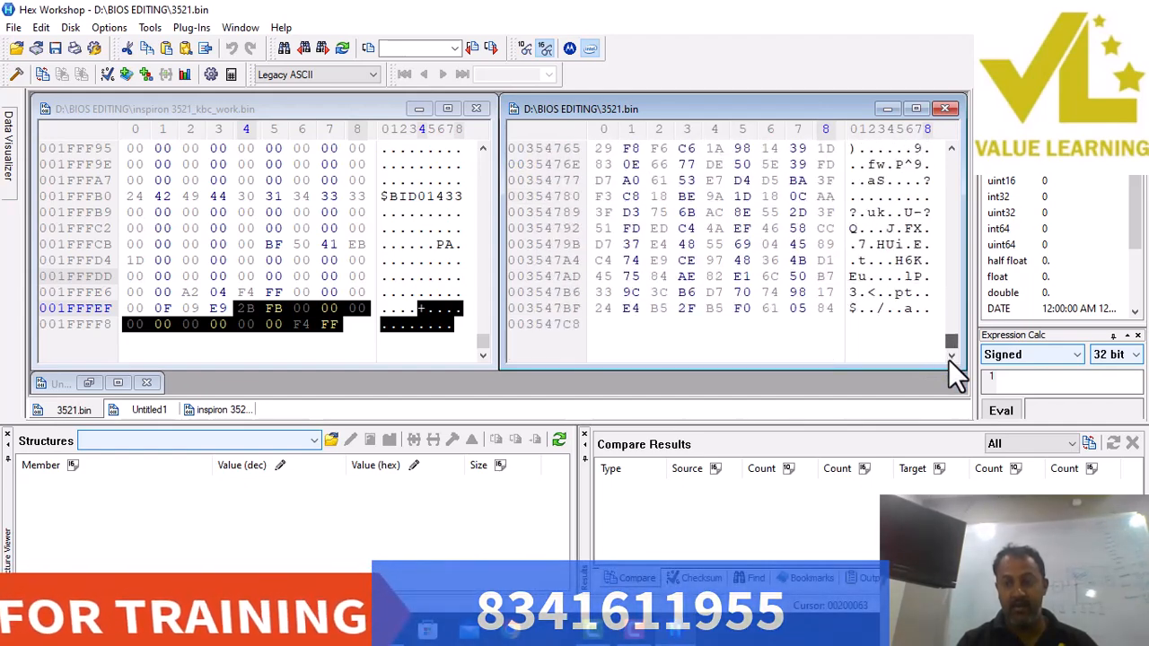
{"action": "left_click", "coordinate": [930, 314], "text": "shift"}
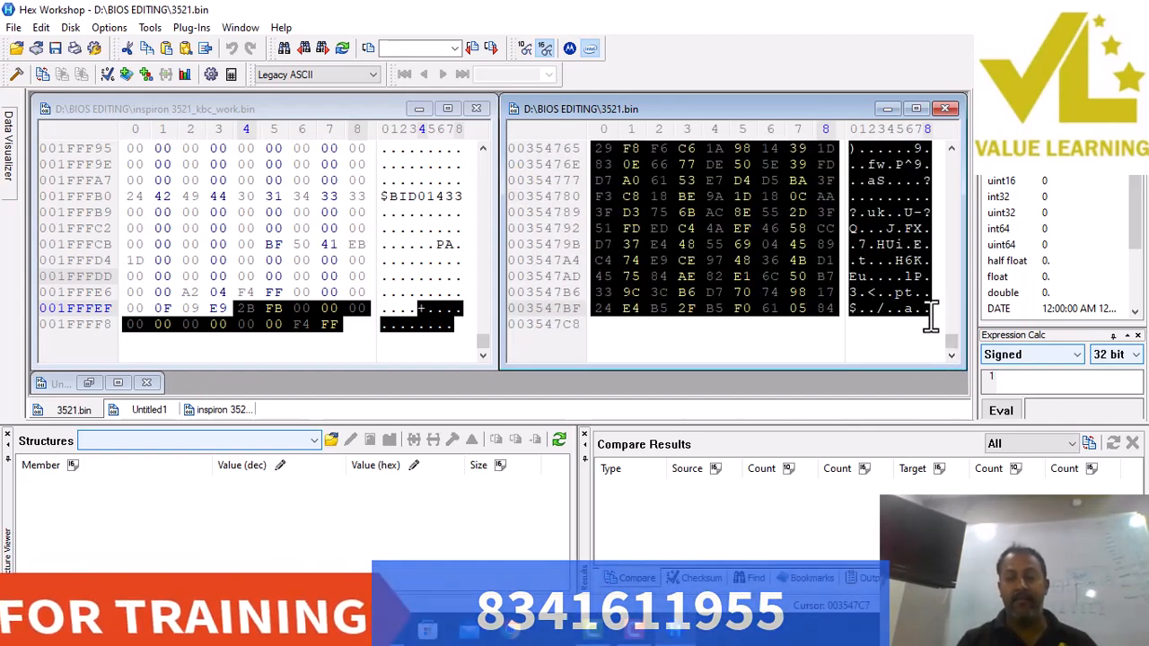
{"action": "right_click", "coordinate": [719, 230]}
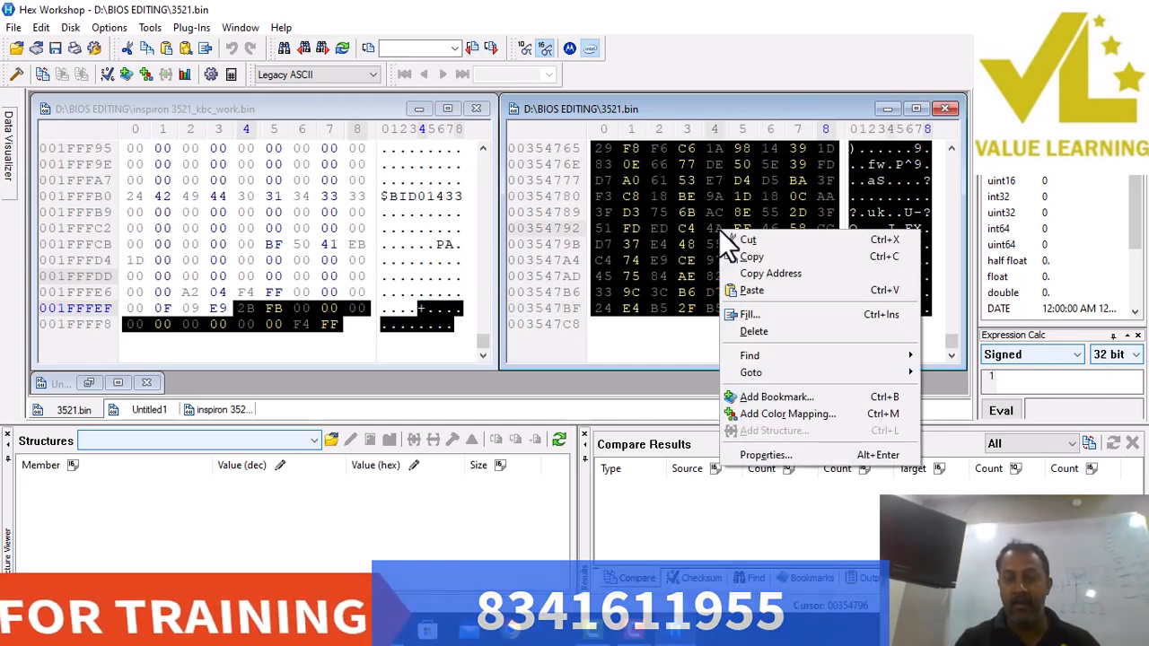
{"action": "left_click", "coordinate": [762, 331]}
{"action": "left_click", "coordinate": [684, 294]}
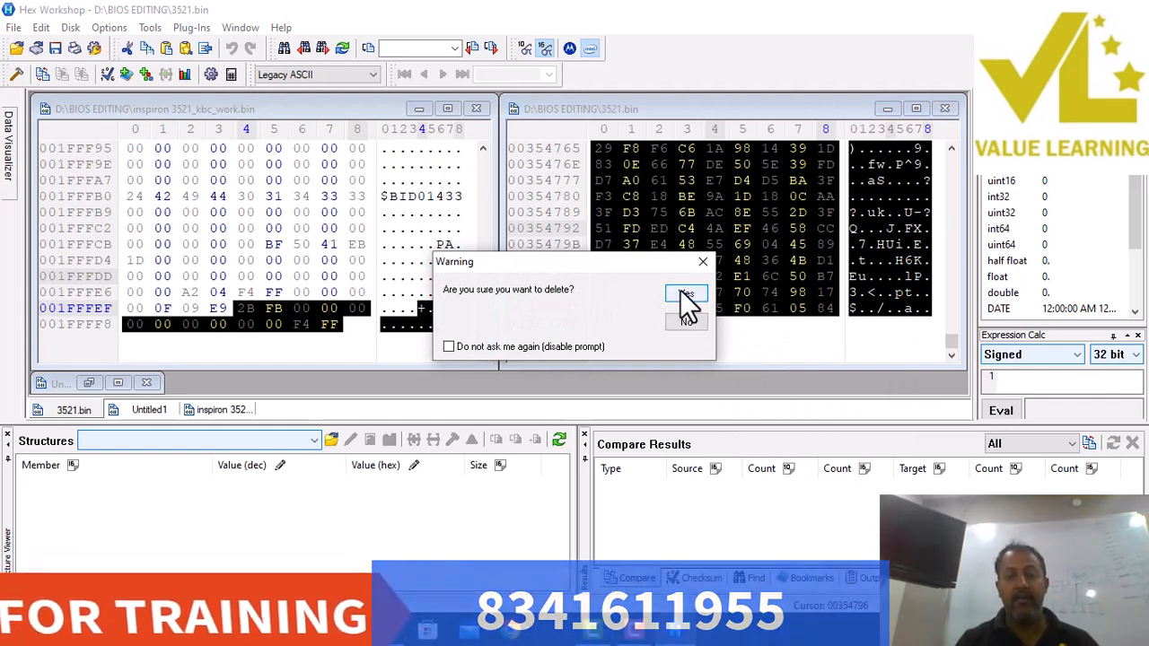
{"action": "left_click", "coordinate": [682, 294]}
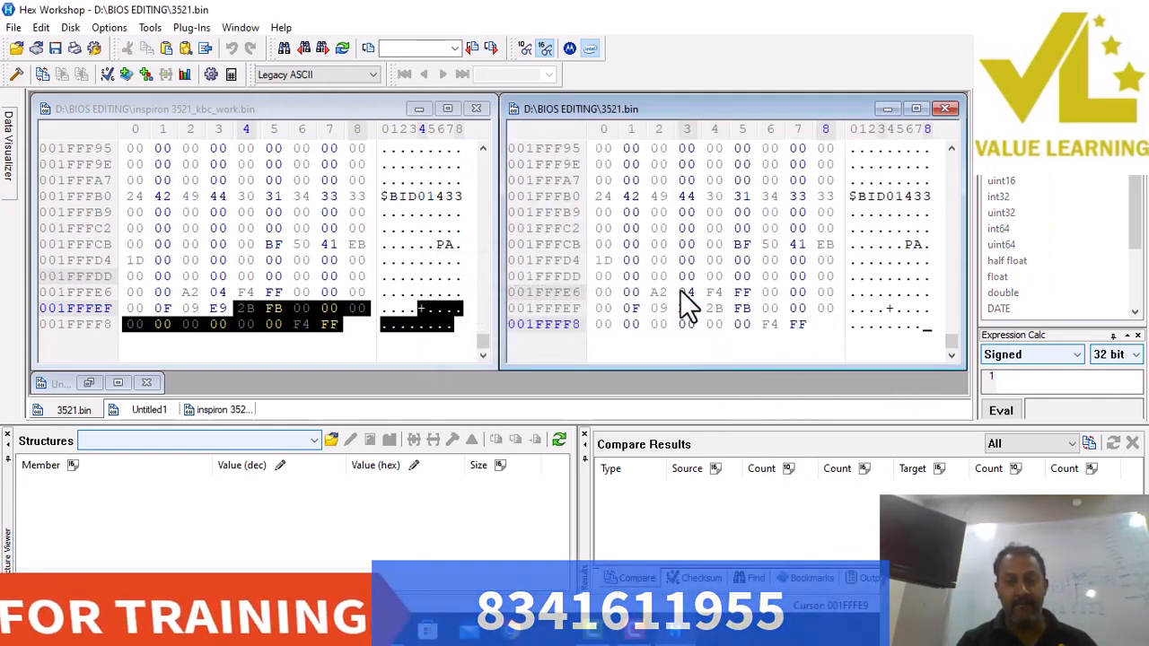
Compare the first and last offsets of the trimmed 3521.bin with those of inspiron 3521_kbc_work.bin.
{"action": "left_click", "coordinate": [792, 293]}
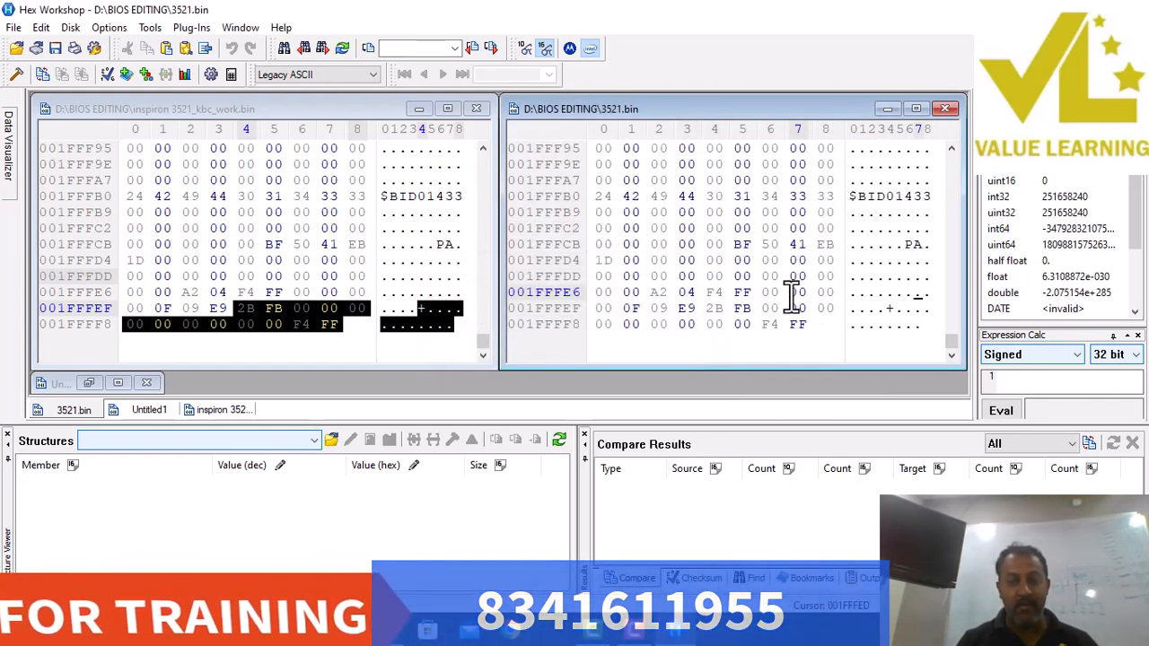
{"action": "left_click_drag", "start_coordinate": [952, 339], "coordinate": [959, 121]}
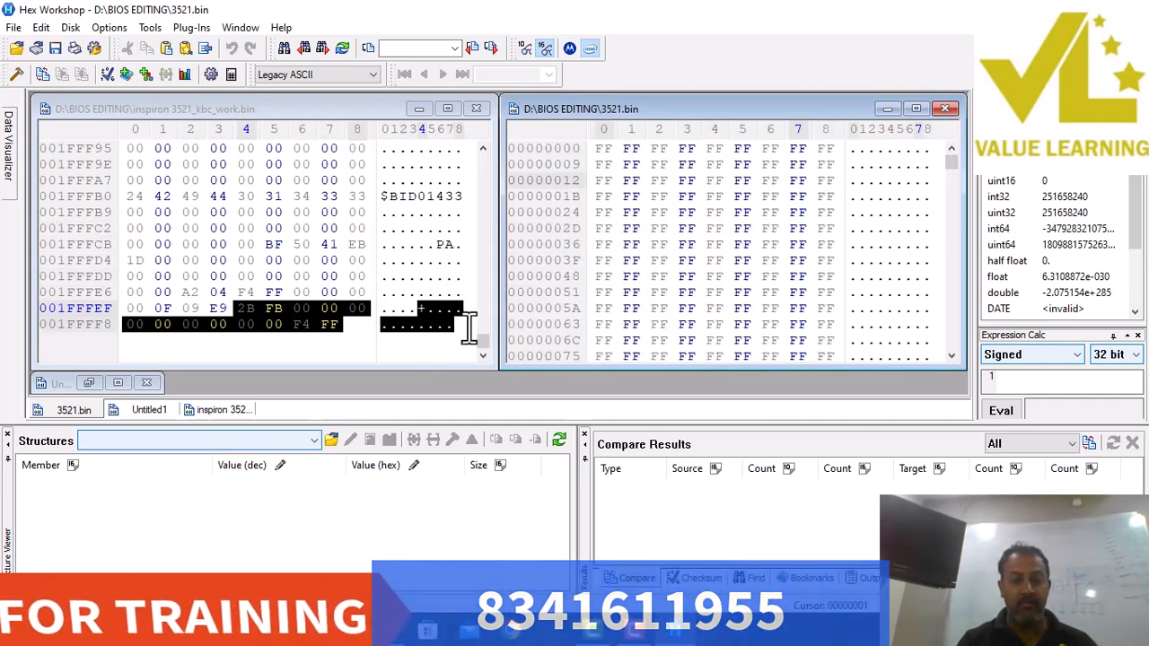
{"action": "left_click_drag", "start_coordinate": [480, 340], "coordinate": [481, 140]}
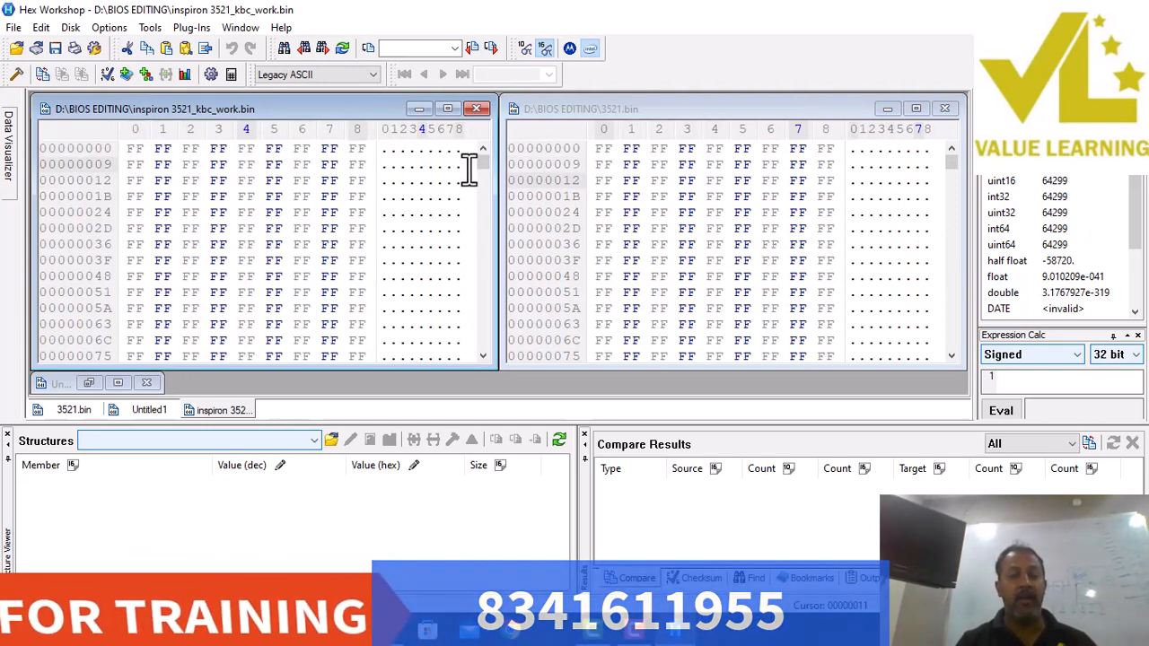
{"action": "left_click_drag", "start_coordinate": [480, 160], "coordinate": [488, 365]}
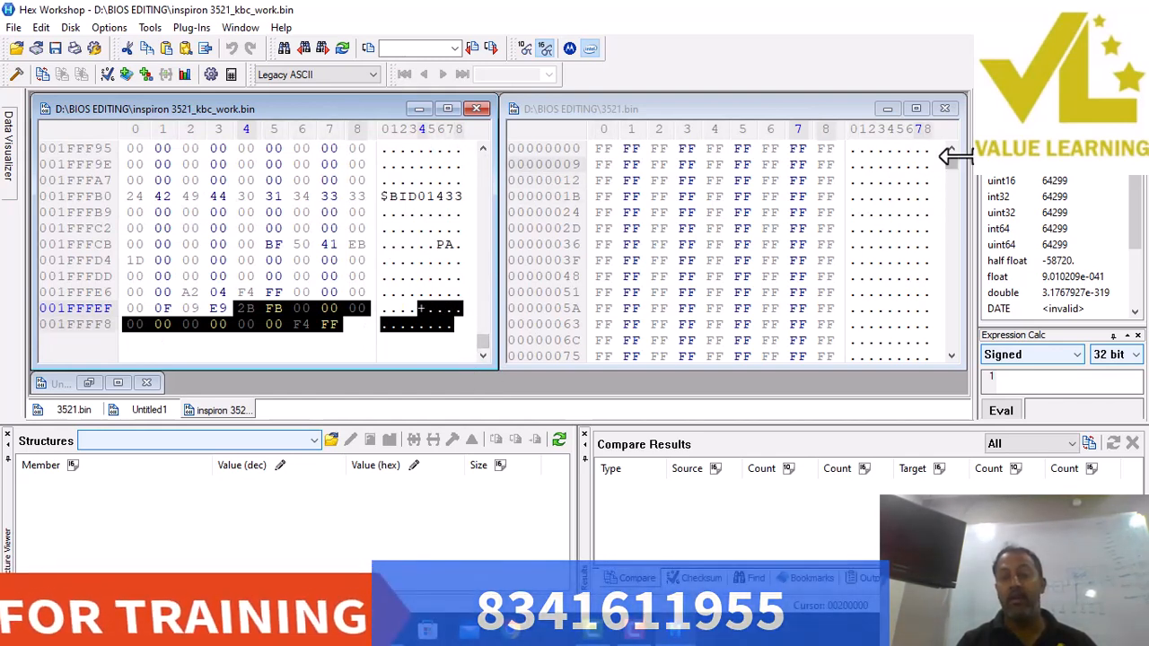
{"action": "left_click_drag", "start_coordinate": [951, 162], "coordinate": [963, 350]}
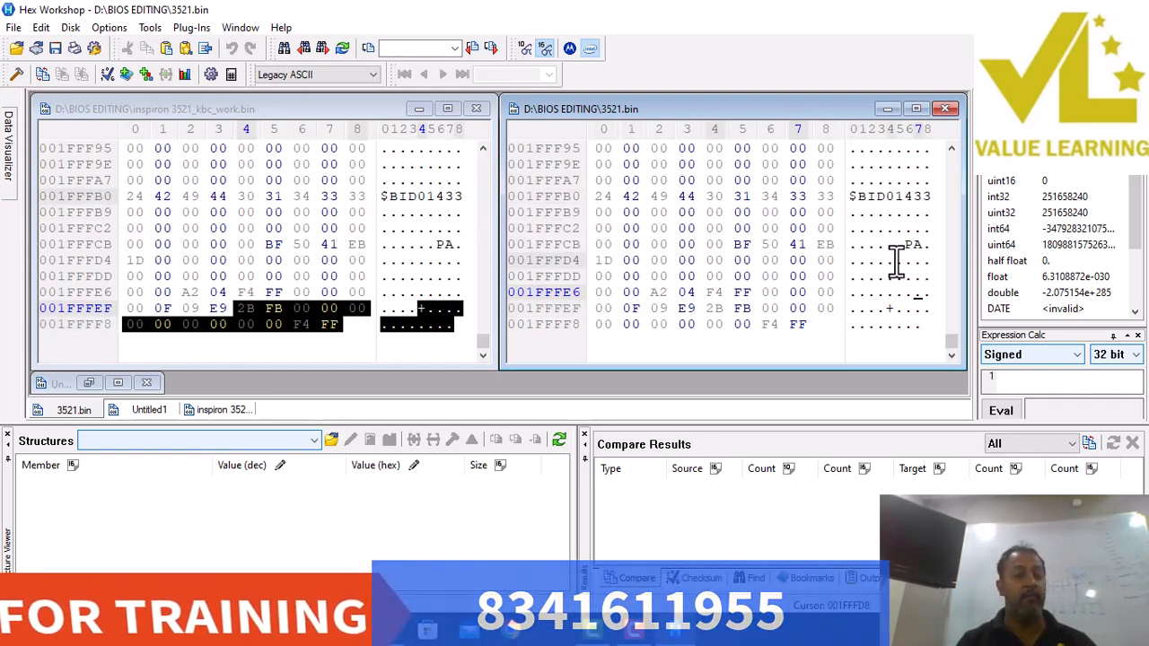
Save the trimmed 3521.bin as a new file named "3521 with 2mb edit" in the BIOS EDITING folder.
{"action": "left_click", "coordinate": [765, 167]}
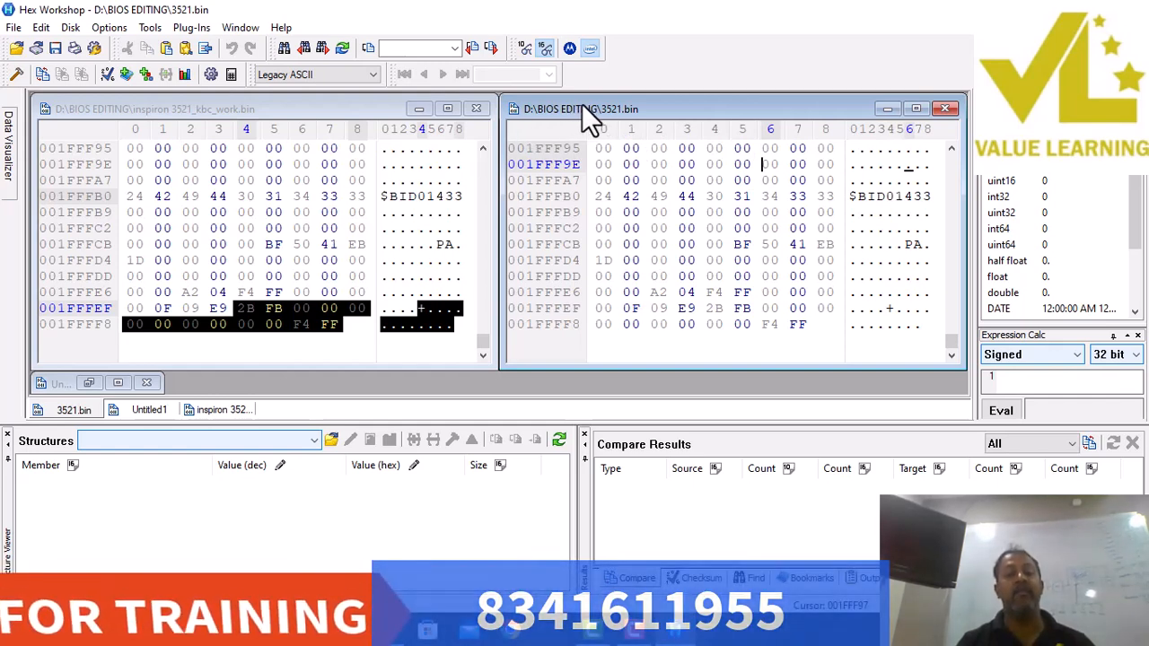
{"action": "left_click", "coordinate": [14, 28]}
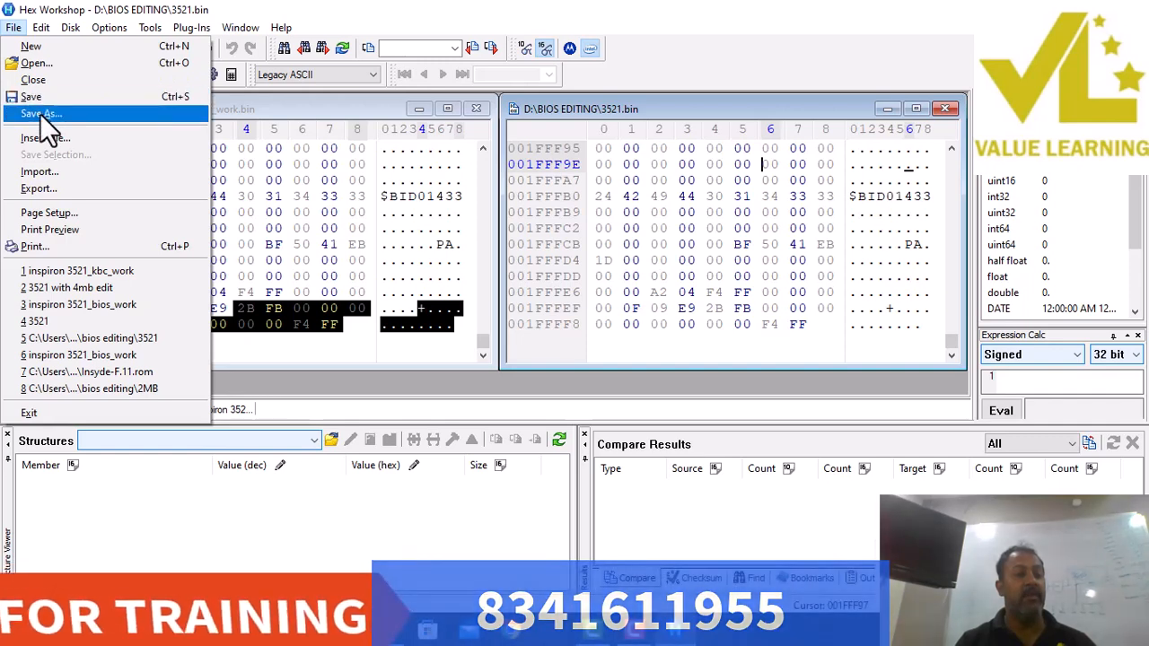
{"action": "left_click", "coordinate": [40, 113]}
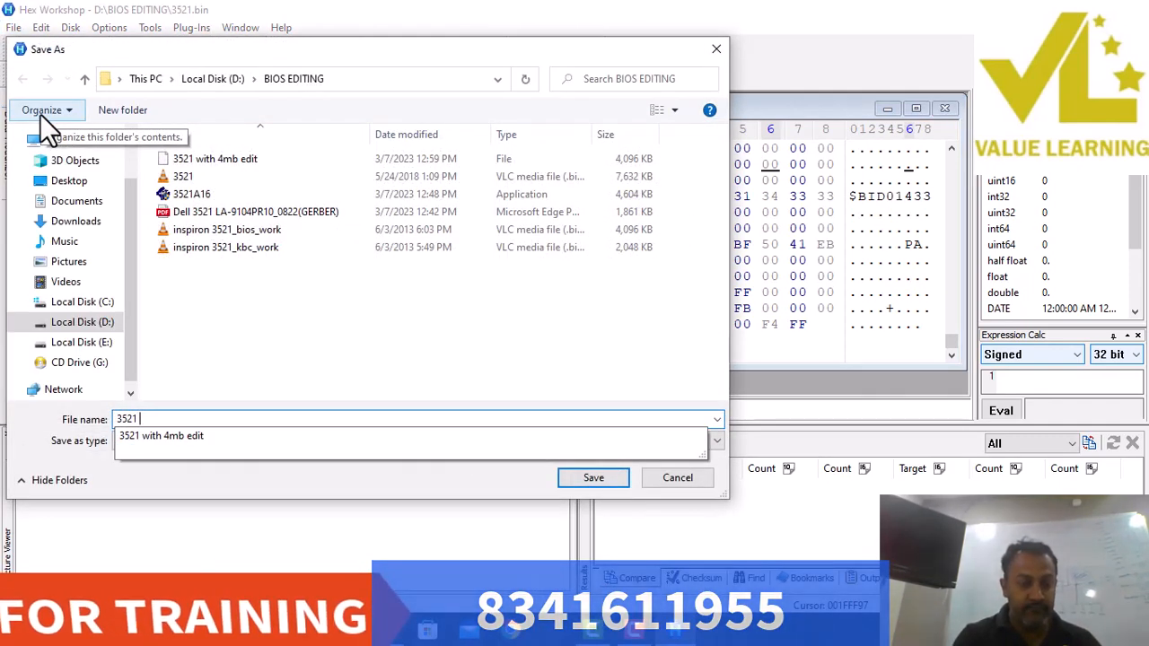
{"action": "type", "text": "wit"}
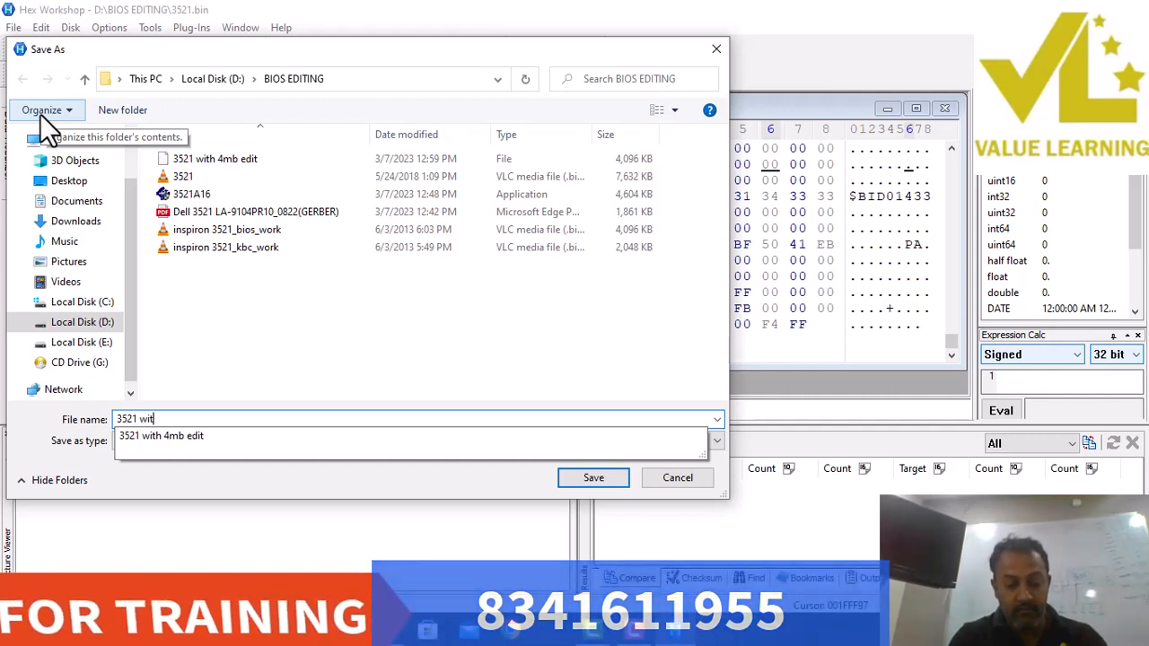
{"action": "type", "text": "h 2m"}
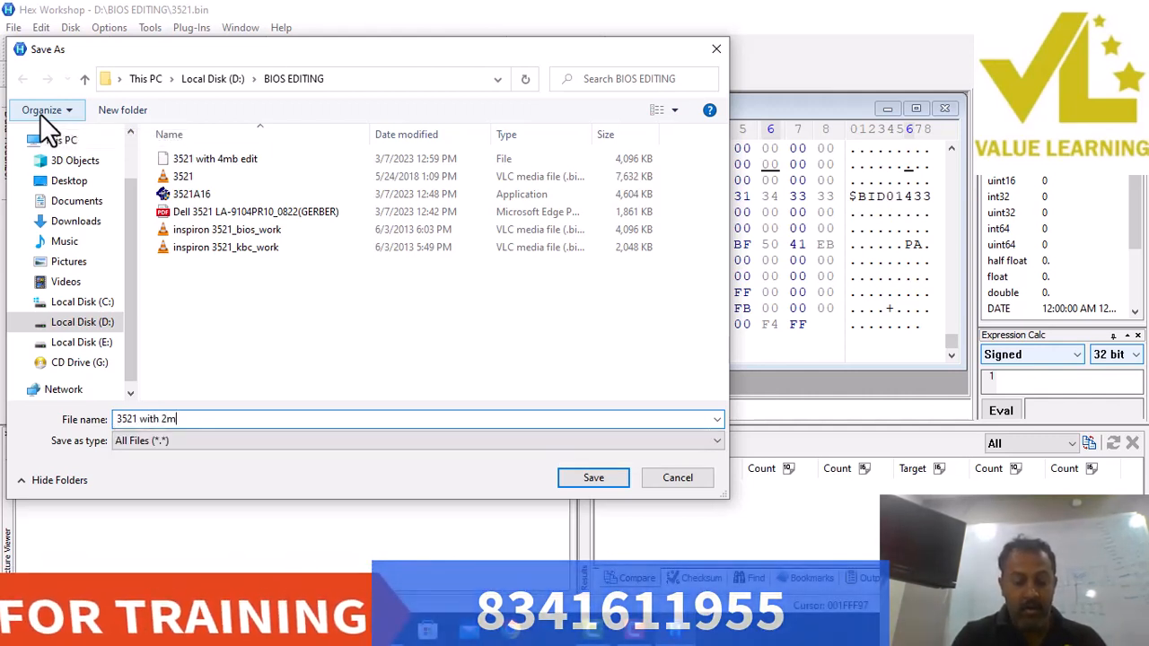
{"action": "type", "text": "b edit"}
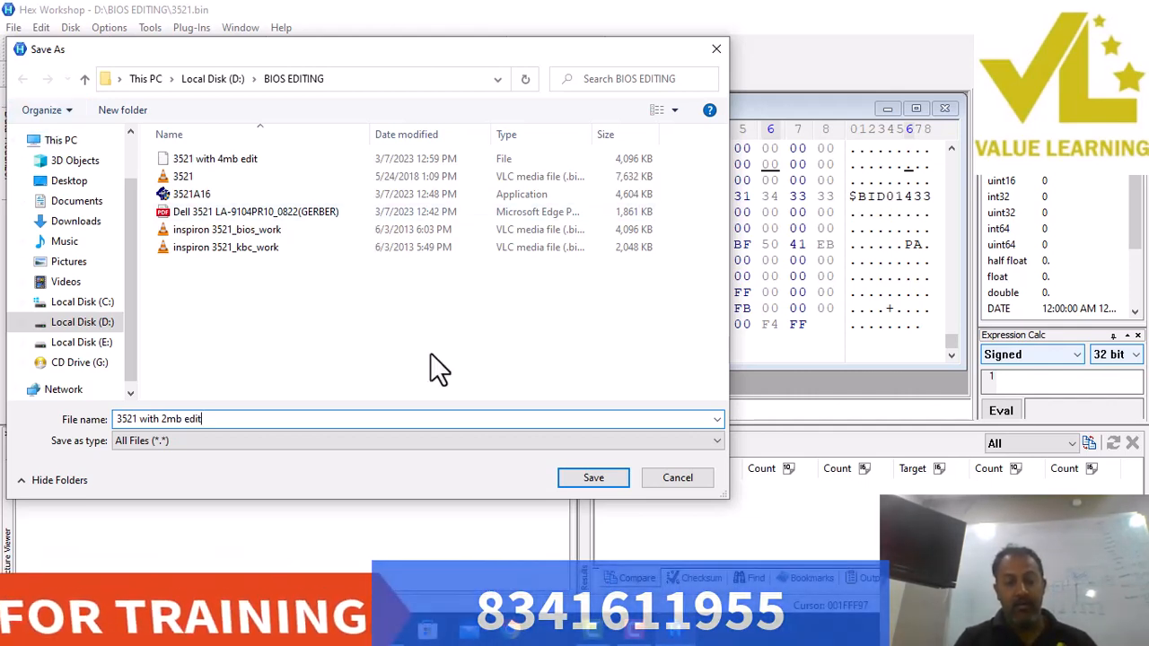
{"action": "left_click", "coordinate": [591, 478]}
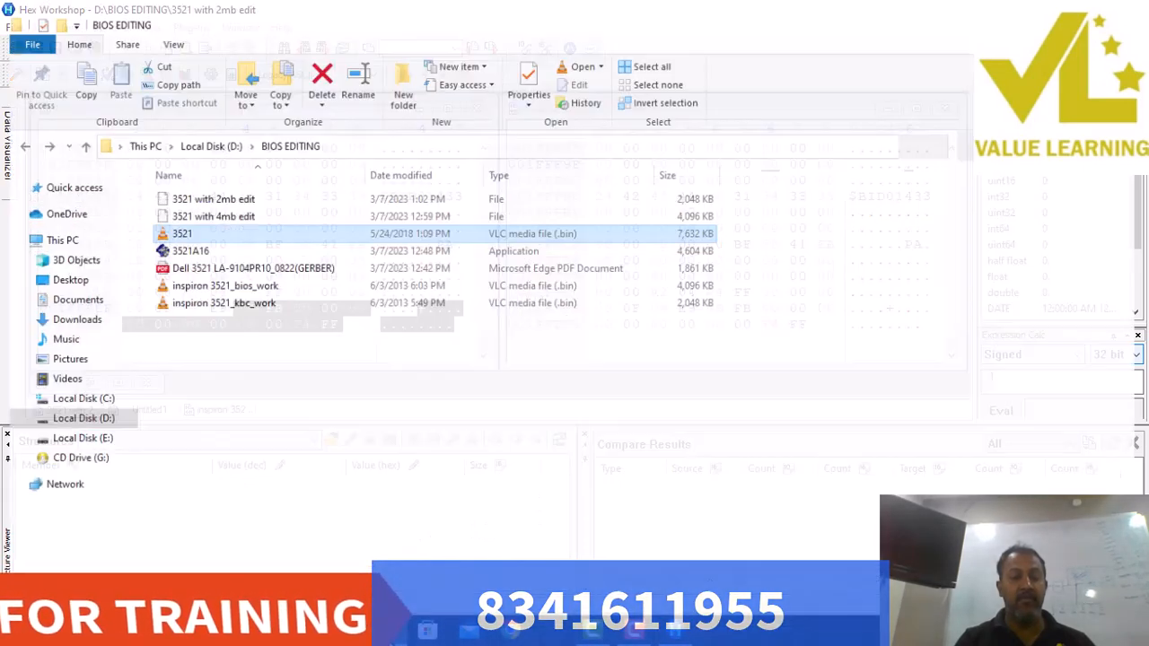
Open a blank Notepad document and place its window over the BIOS EDITING folder with the file names still in view.
{"action": "left_click", "coordinate": [319, 344]}
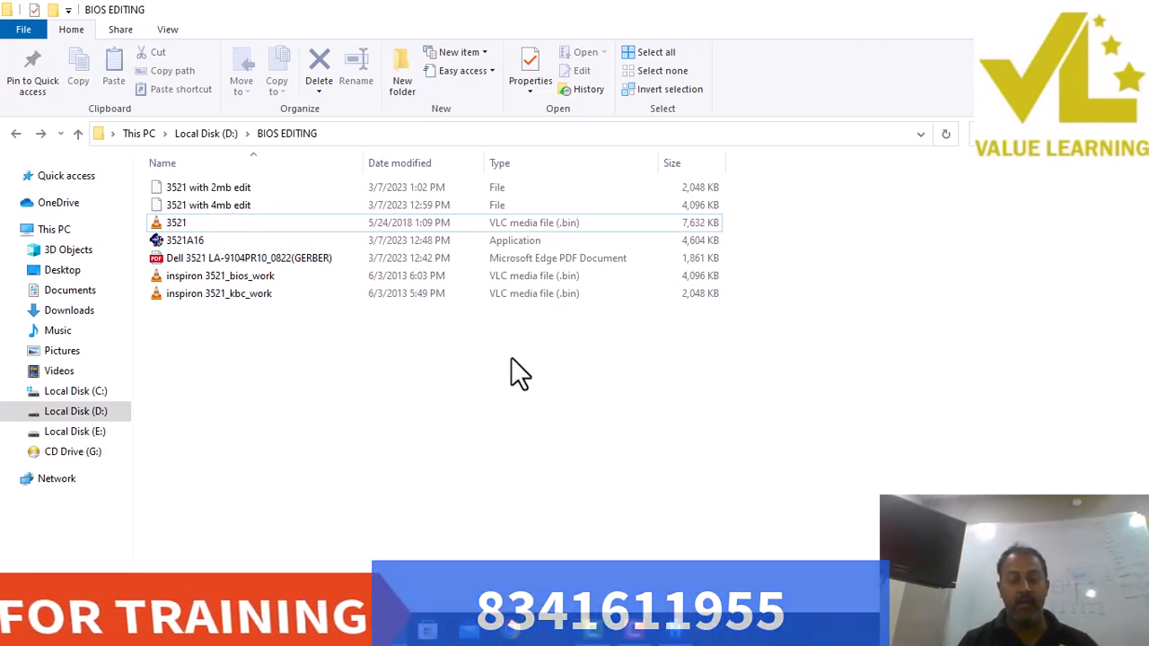
{"action": "key", "text": "super+r"}
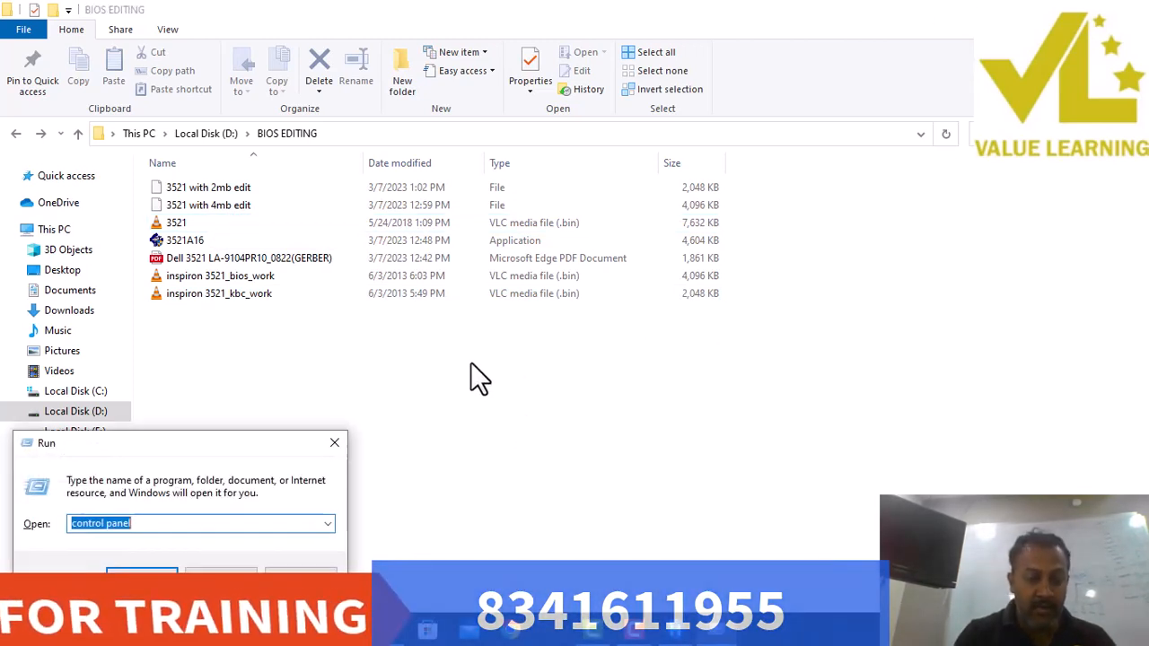
{"action": "type", "text": "notepad"}
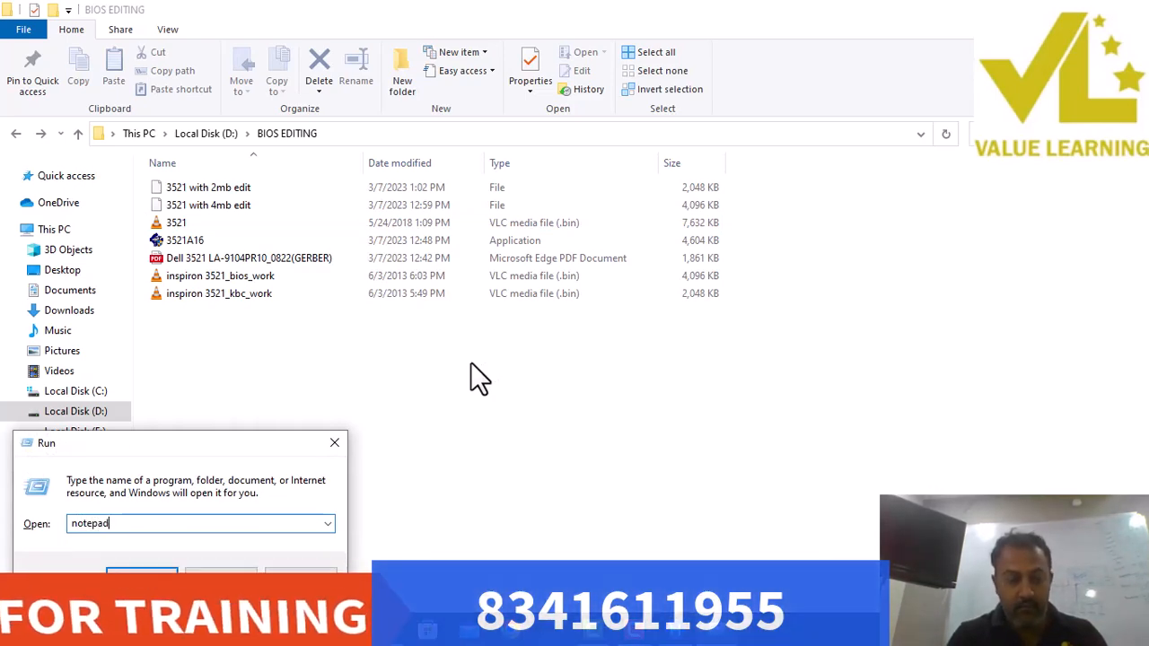
{"action": "key", "text": "Return"}
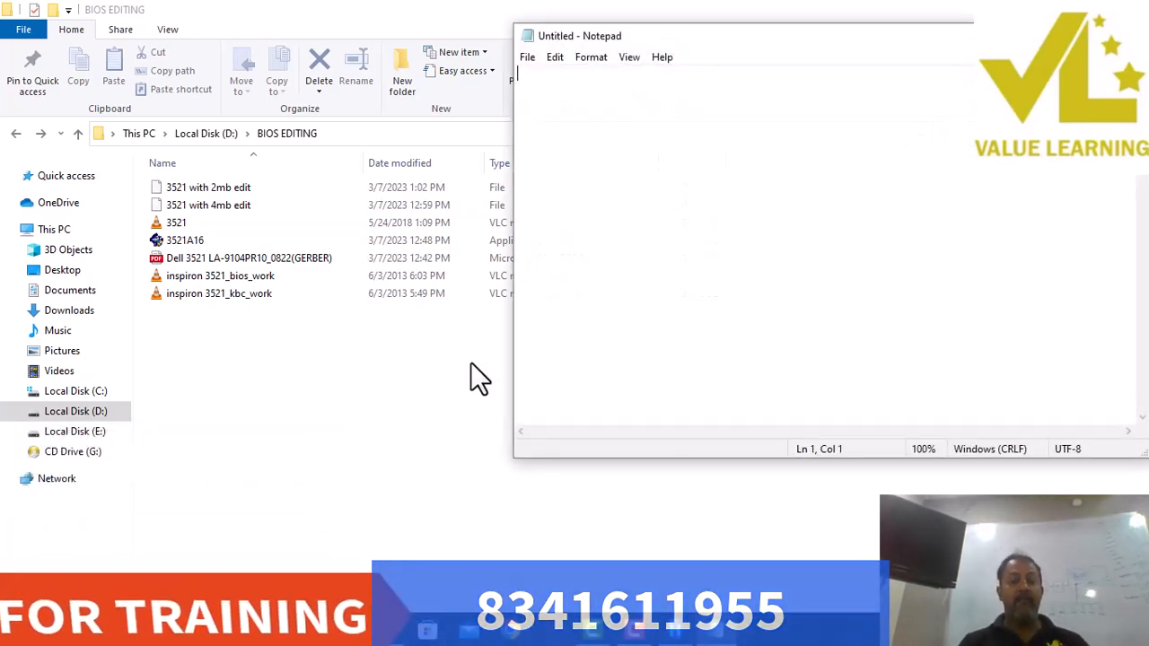
{"action": "left_click_drag", "start_coordinate": [718, 43], "coordinate": [533, 148]}
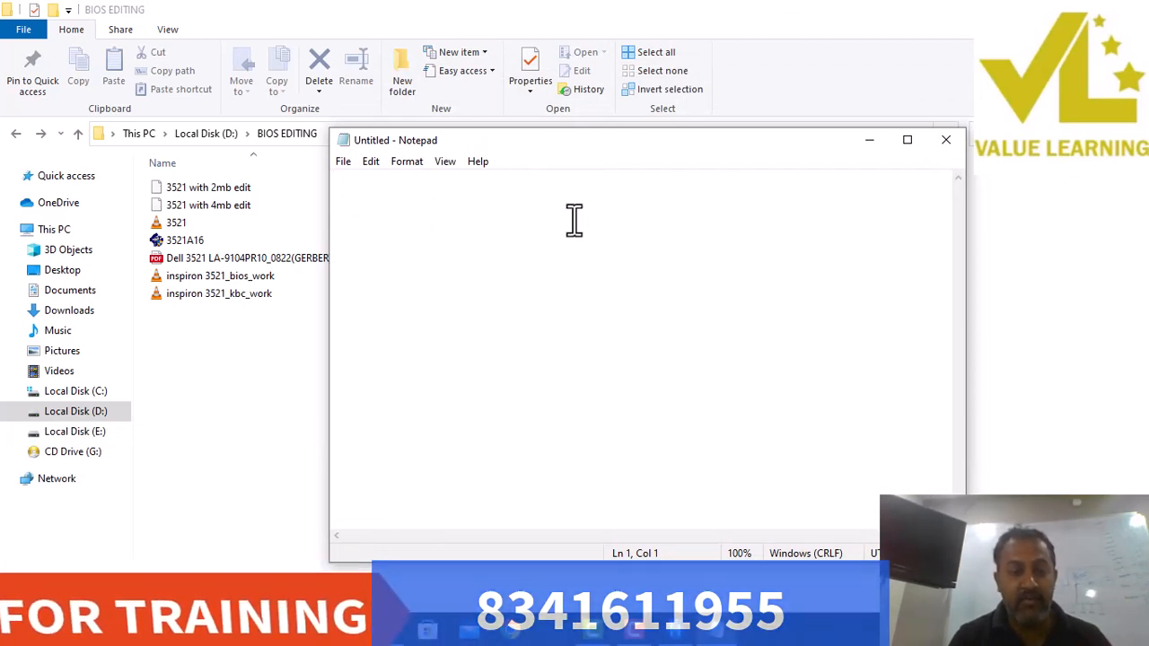
Write the dump layout in the note as "junk data", "4mb data" and "2mb data", separated by blank lines.
{"action": "type", "text": "junk data"}
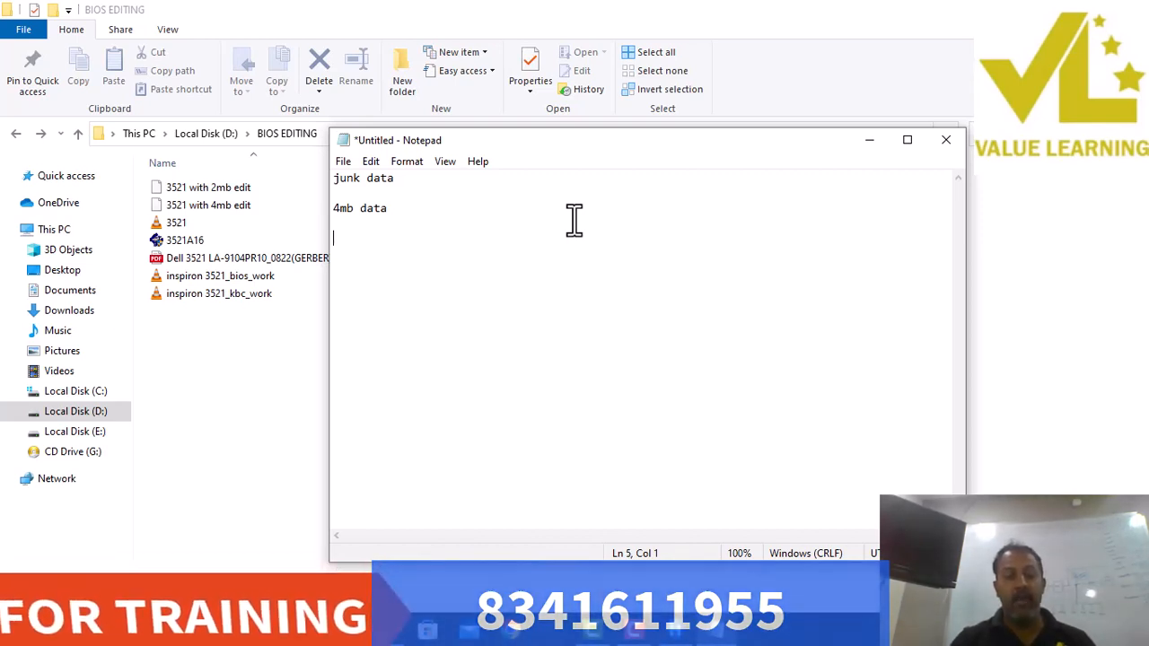
{"action": "type", "text": "2 "}
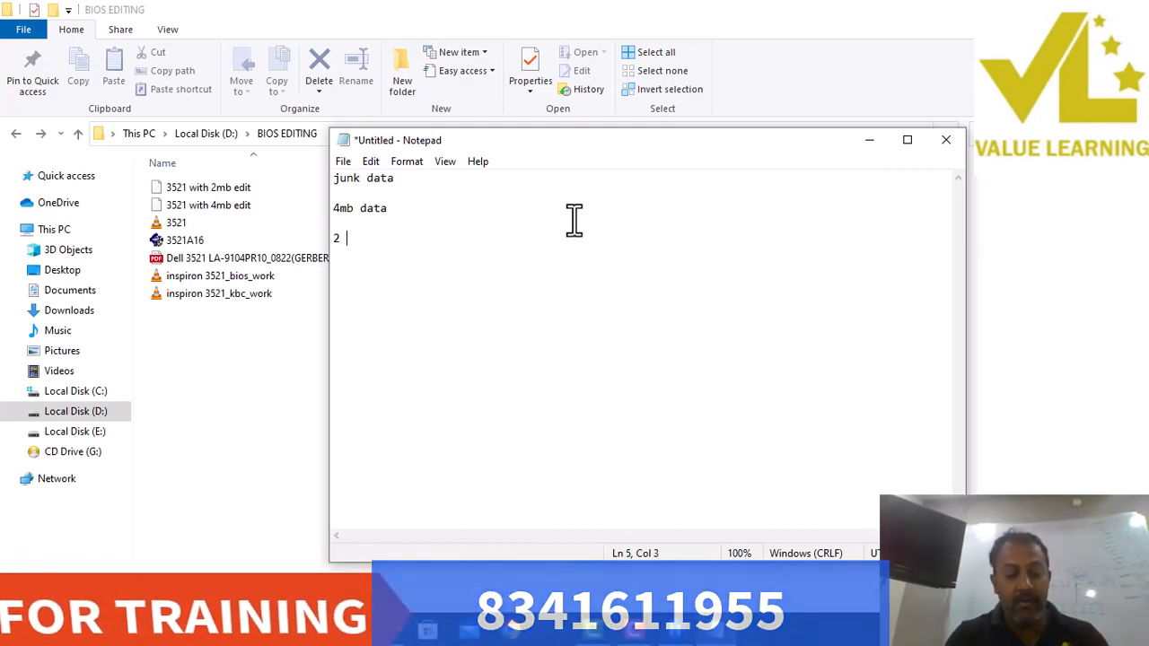
{"action": "type", "text": "md data"}
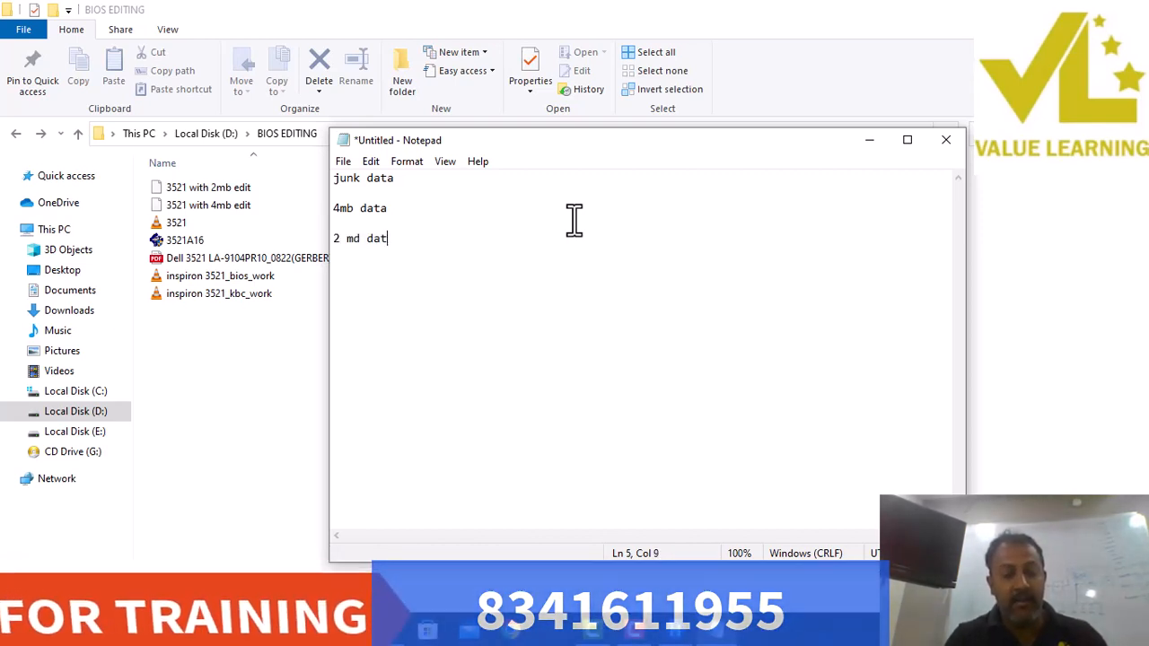
{"action": "key", "text": "BackSpace"}
{"action": "key", "text": "BackSpace"}
{"action": "key", "text": "BackSpace"}
{"action": "key", "text": "BackSpace"}
{"action": "key", "text": "BackSpace"}
{"action": "key", "text": "BackSpace"}
{"action": "key", "text": "BackSpace"}
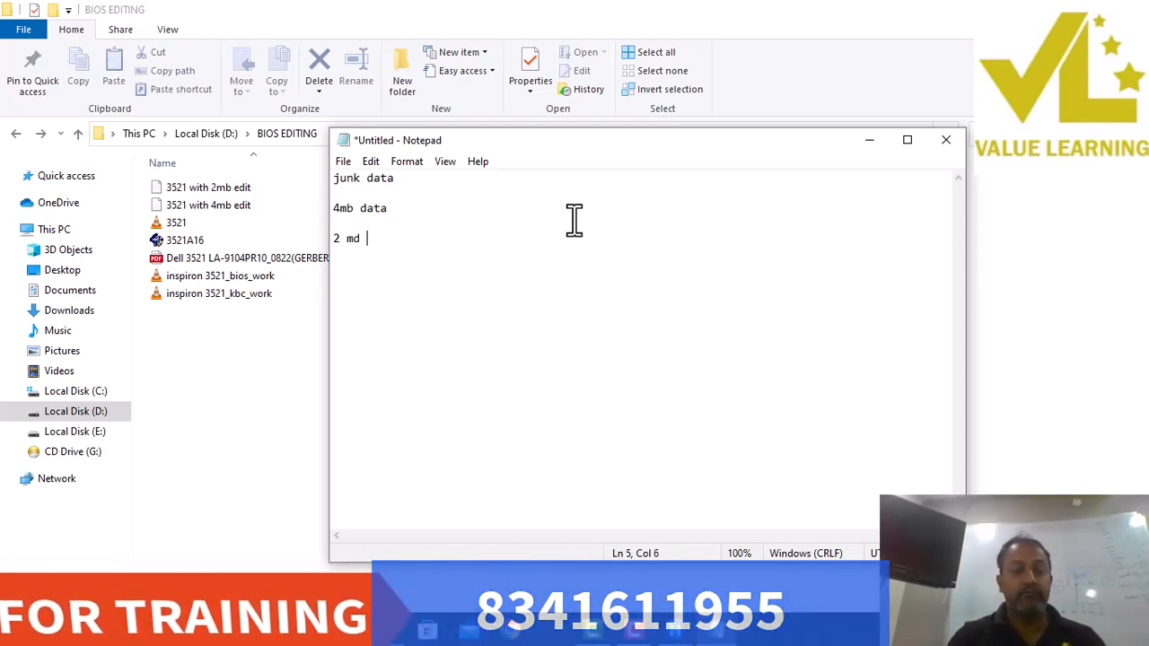
{"action": "type", "text": "m"}
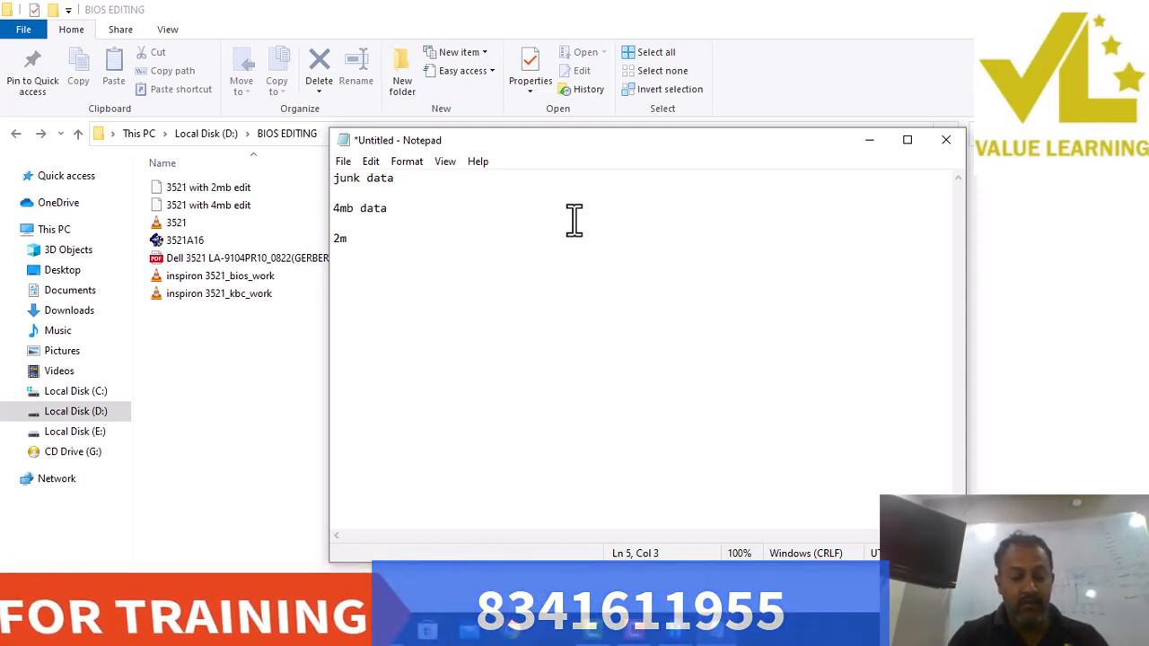
{"action": "type", "text": "b dat"}
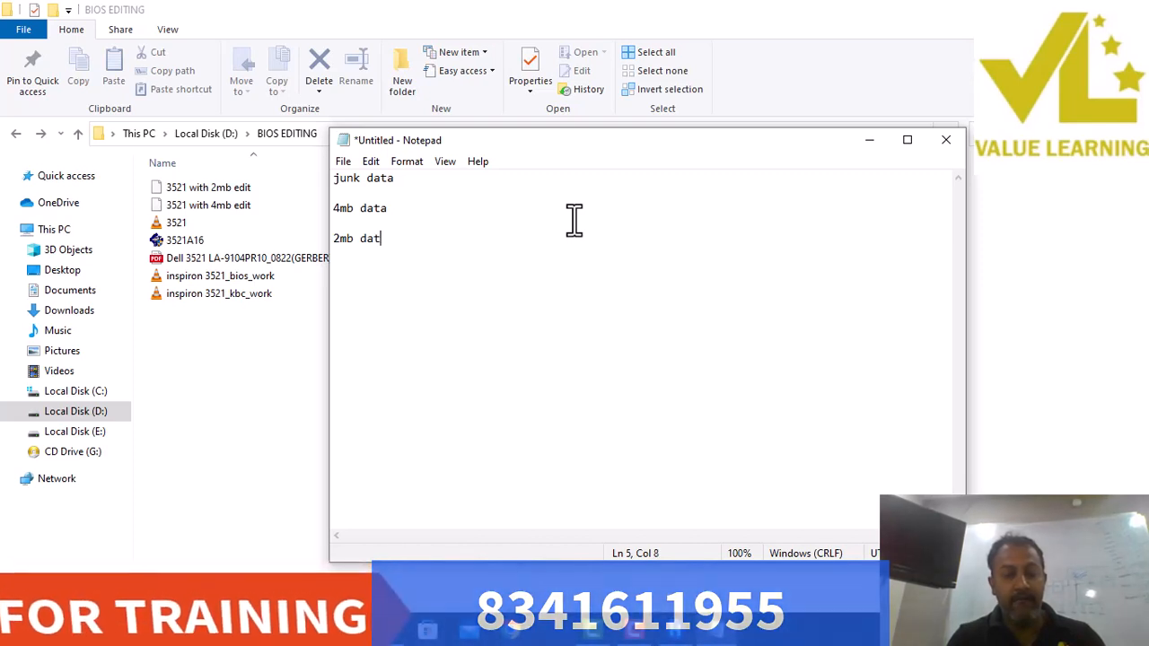
{"action": "type", "text": "a"}
{"action": "key", "text": "Return"}
{"action": "key", "text": "Return"}
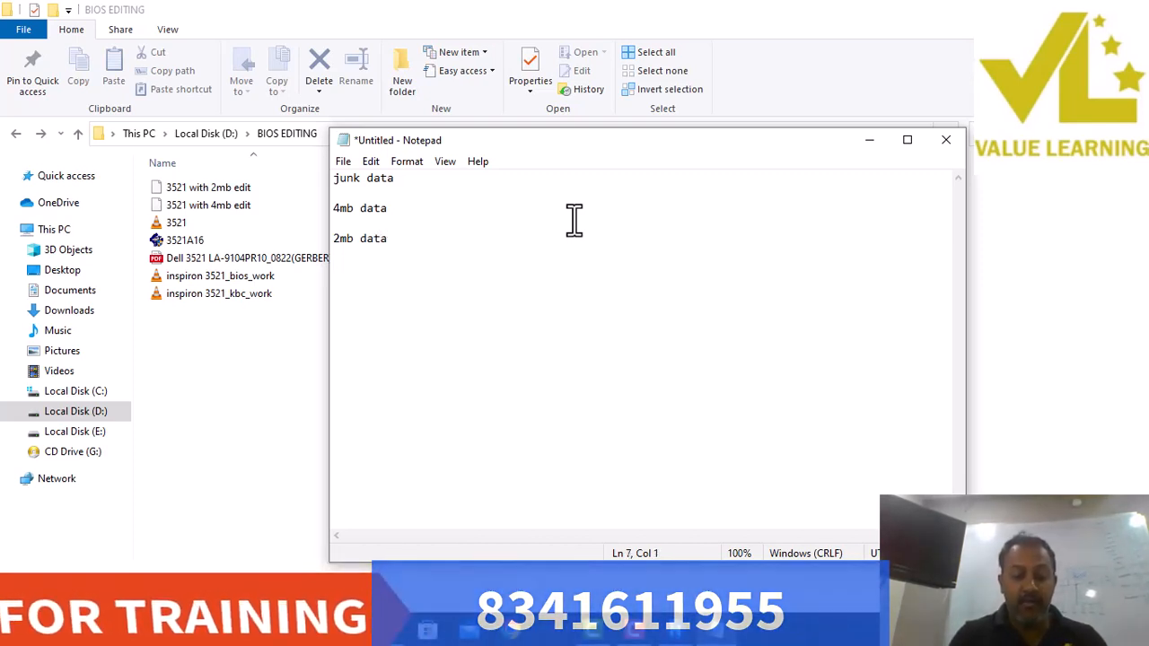
Add a last line "junk data" to the note, then minimize Notepad and switch back to Hex Workshop.
{"action": "type", "text": "junk"}
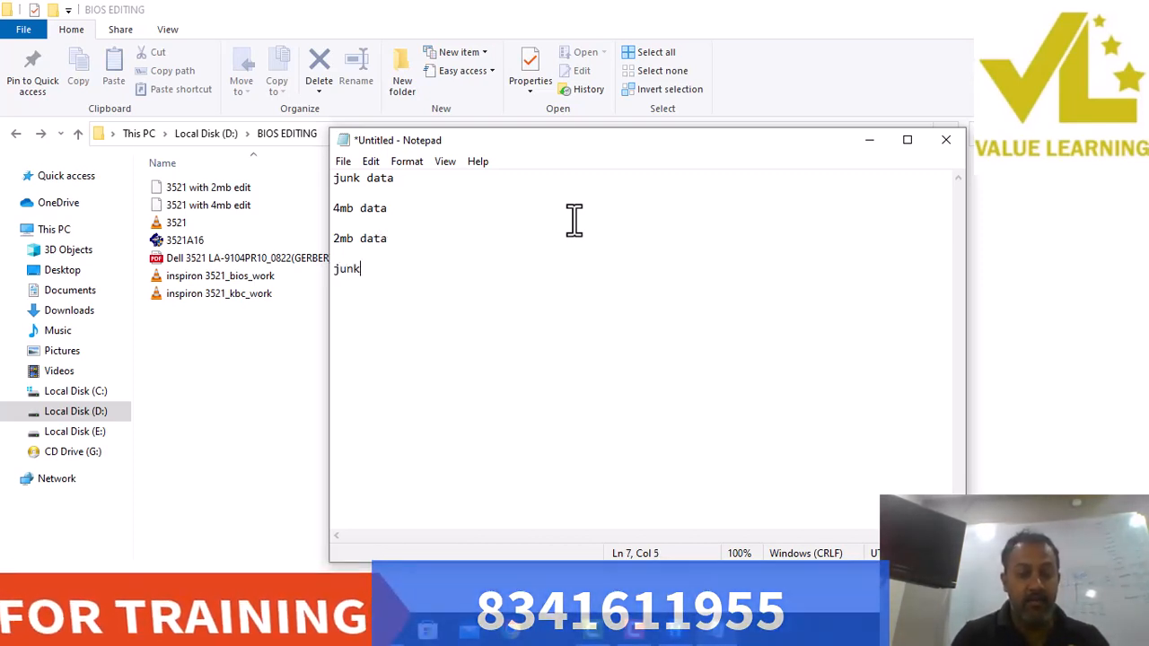
{"action": "type", "text": " d"}
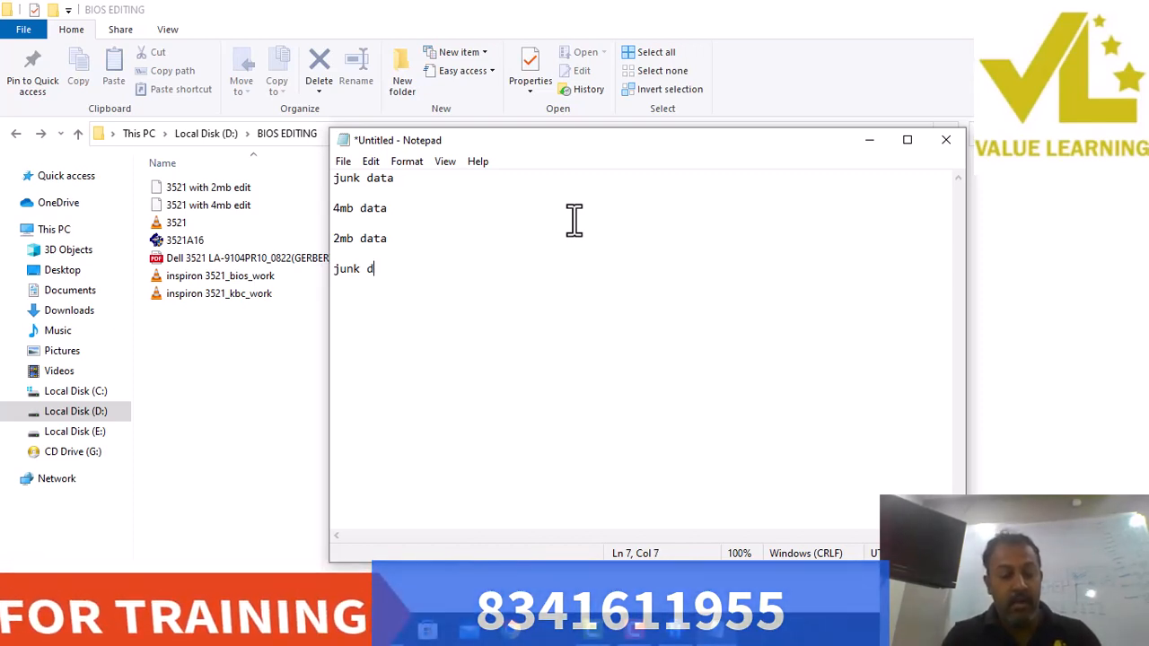
{"action": "type", "text": "ata"}
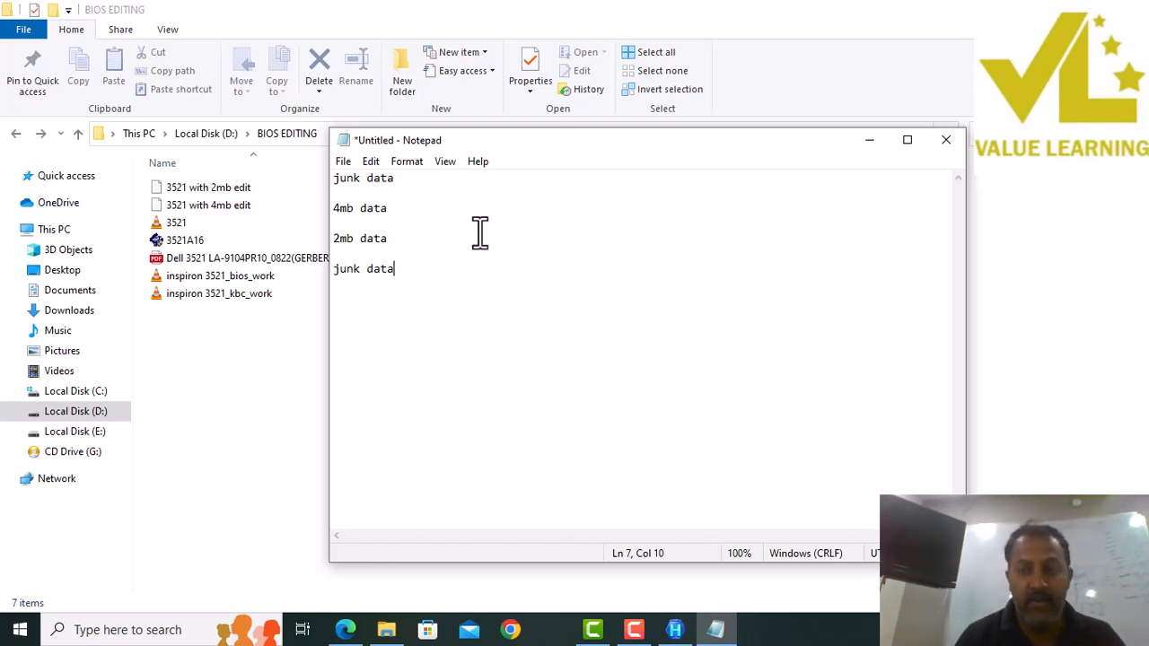
{"action": "left_click", "coordinate": [868, 142]}
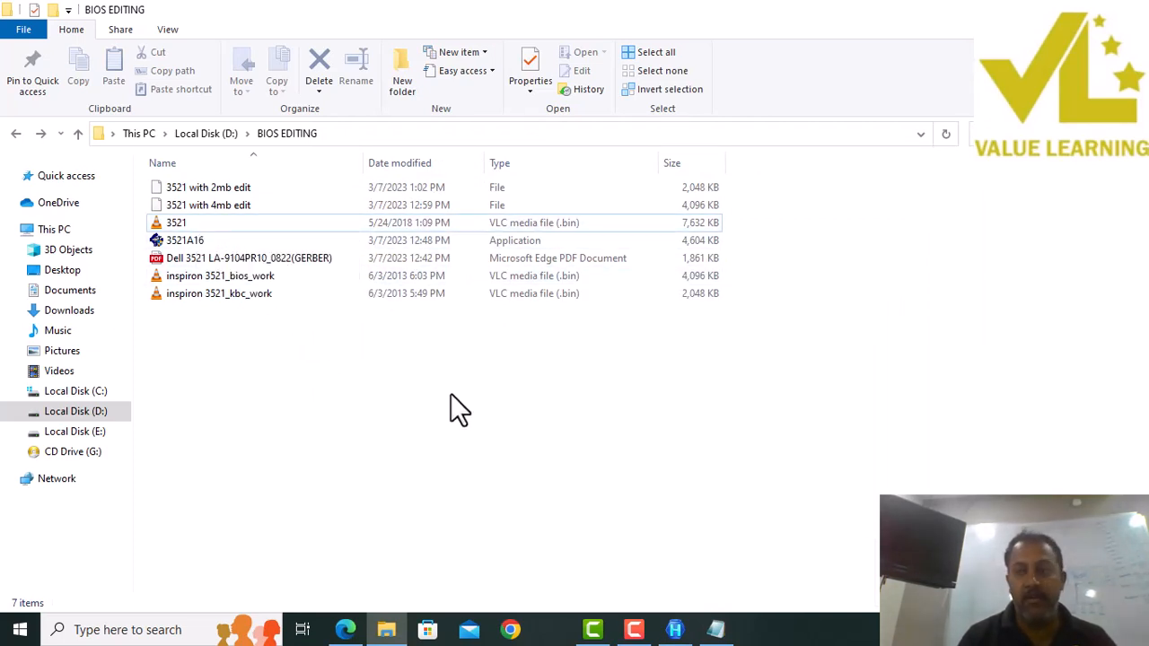
{"action": "key", "text": "alt+Tab"}
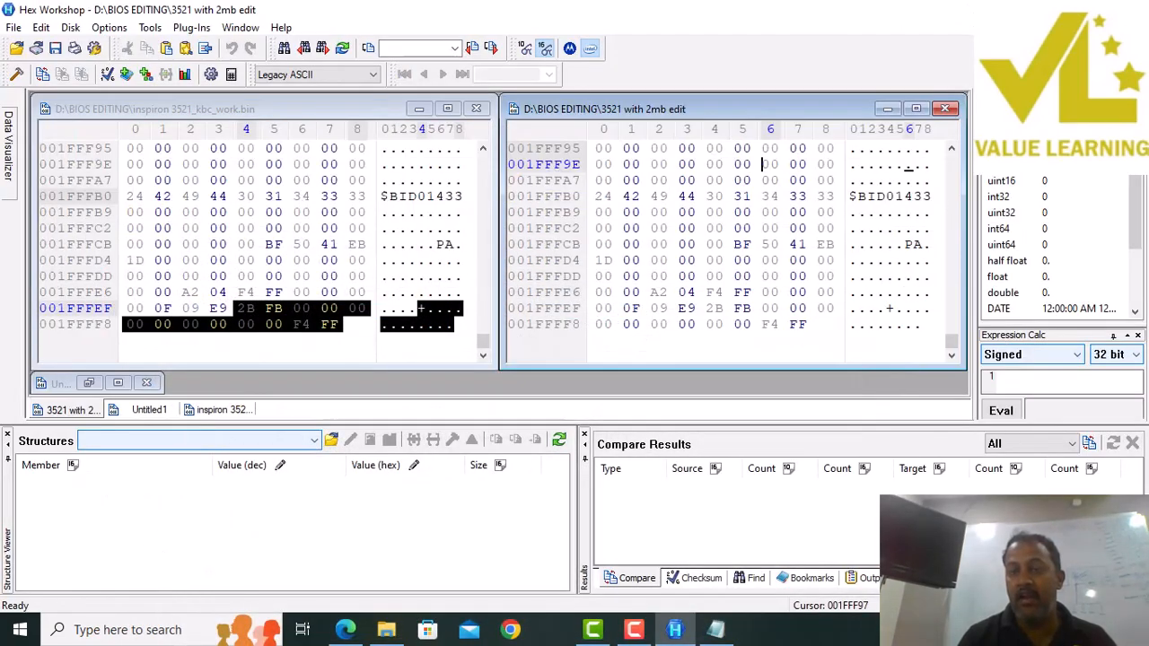